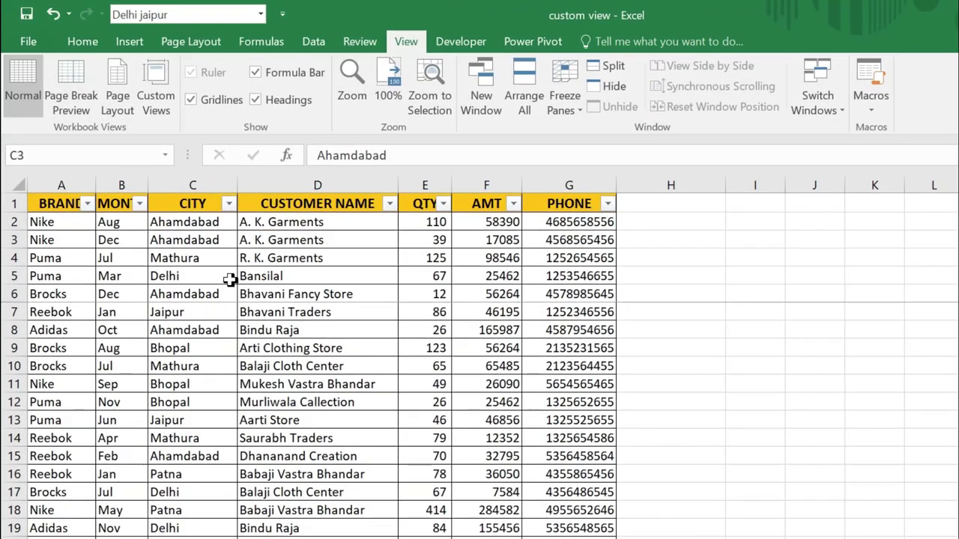
Apply the saved 'Delhi jaipur' custom view from the Quick Access Toolbar dropdown.
left_click(185, 224)
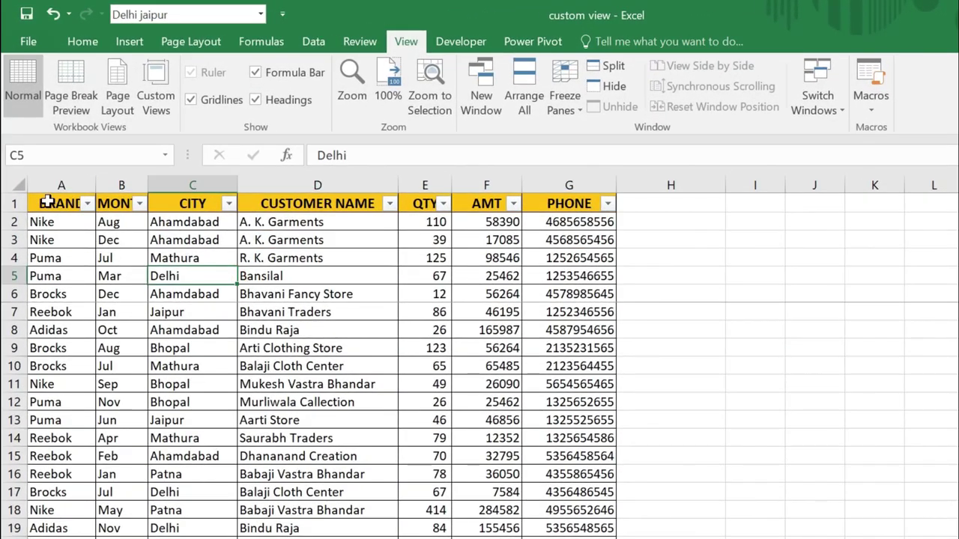
left_click_drag(46, 202, 592, 532)
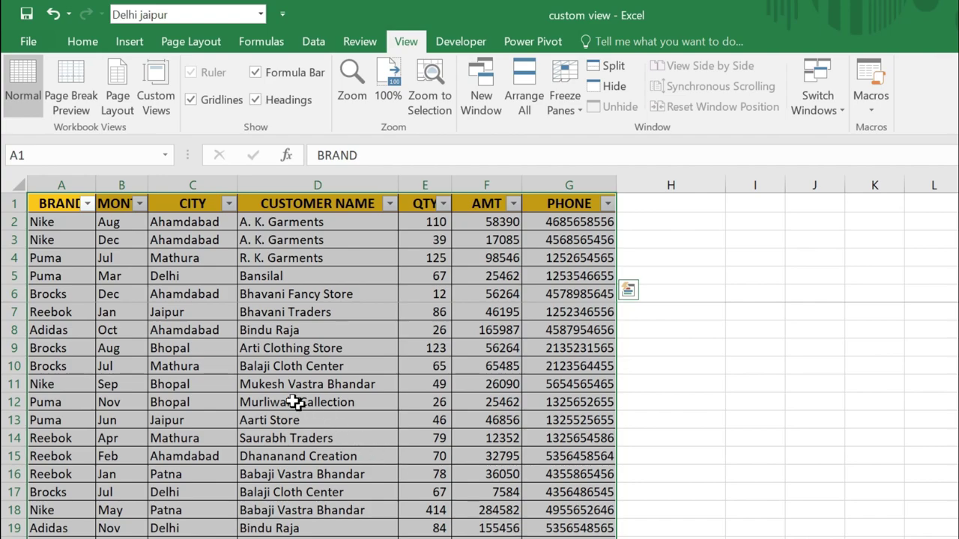
left_click(238, 382)
left_click(172, 276)
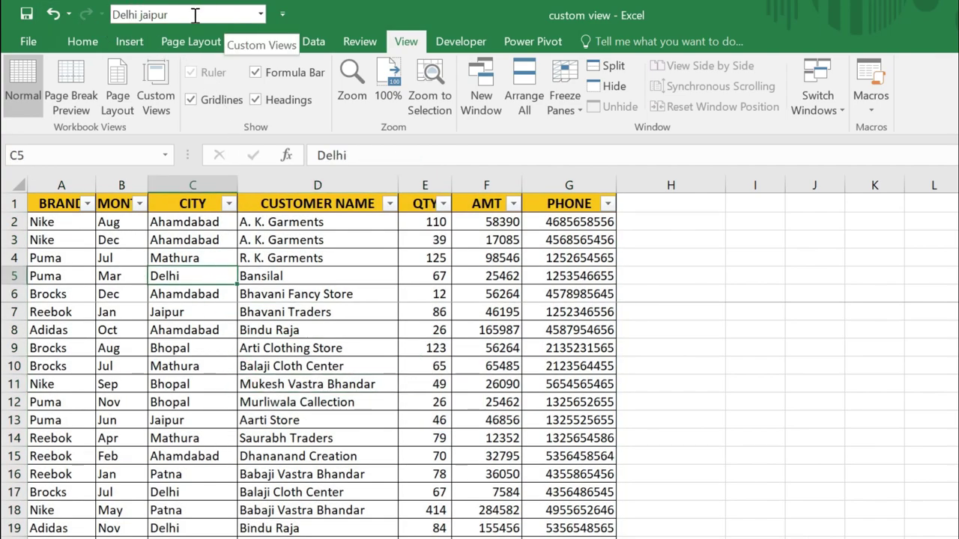
left_click(262, 19)
left_click(260, 19)
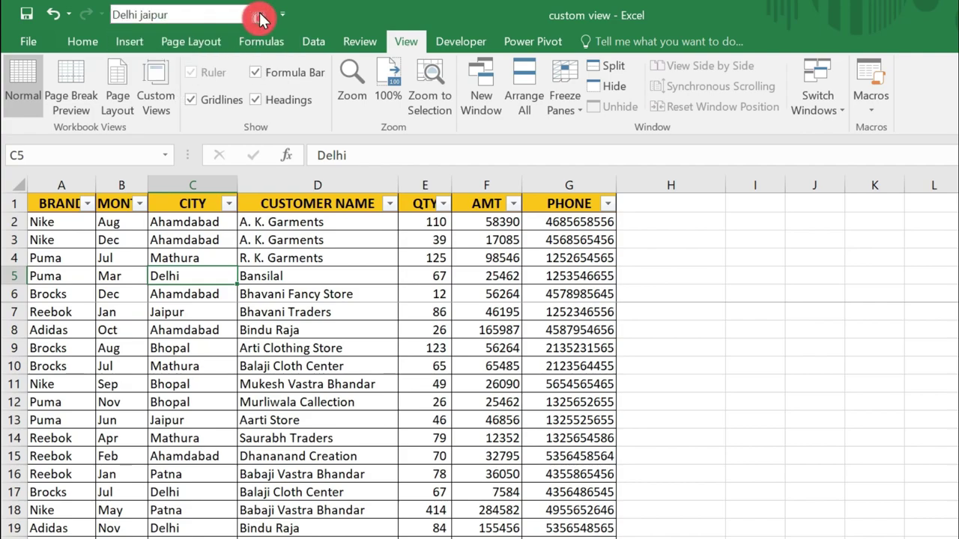
left_click(260, 18)
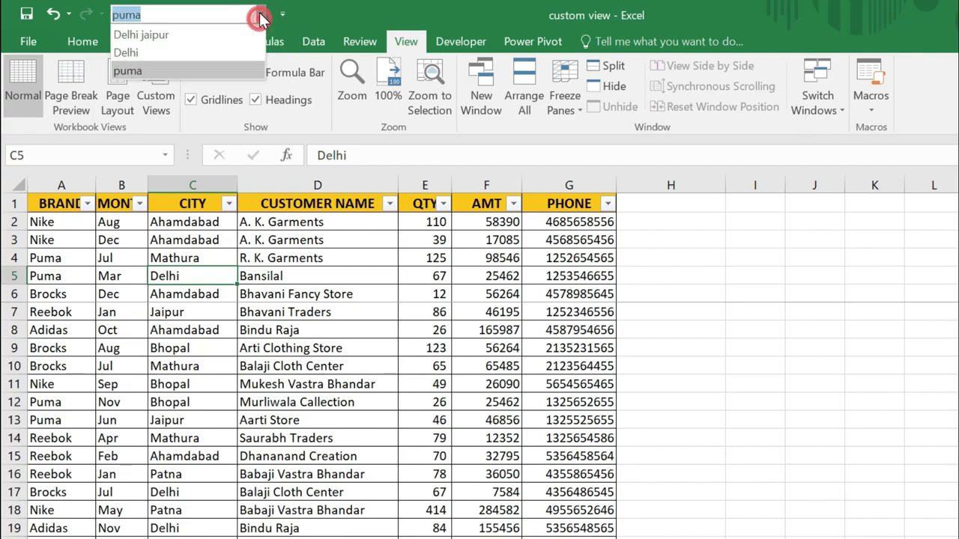
left_click(180, 35)
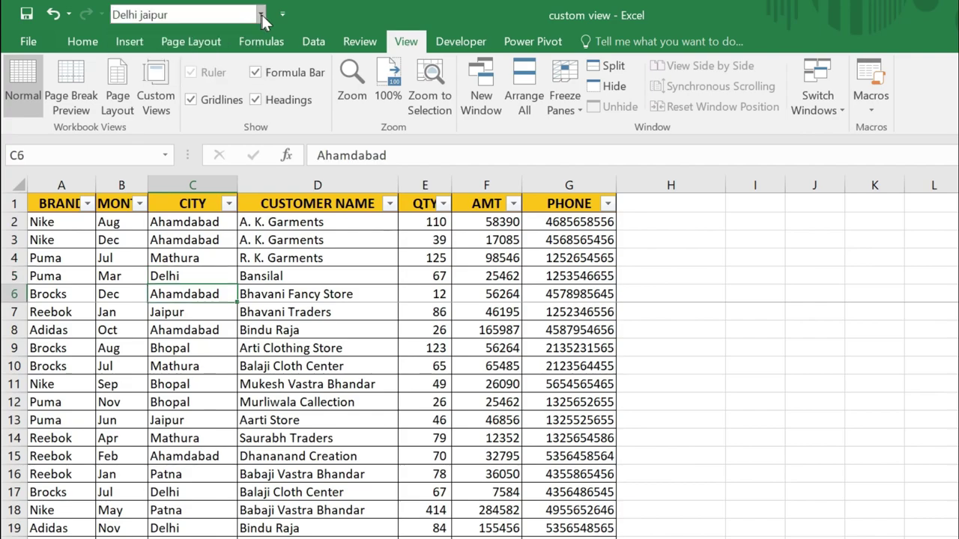
Switch to the 'Delhi' custom view and look over the filtered Delhi rows.
left_click(260, 15)
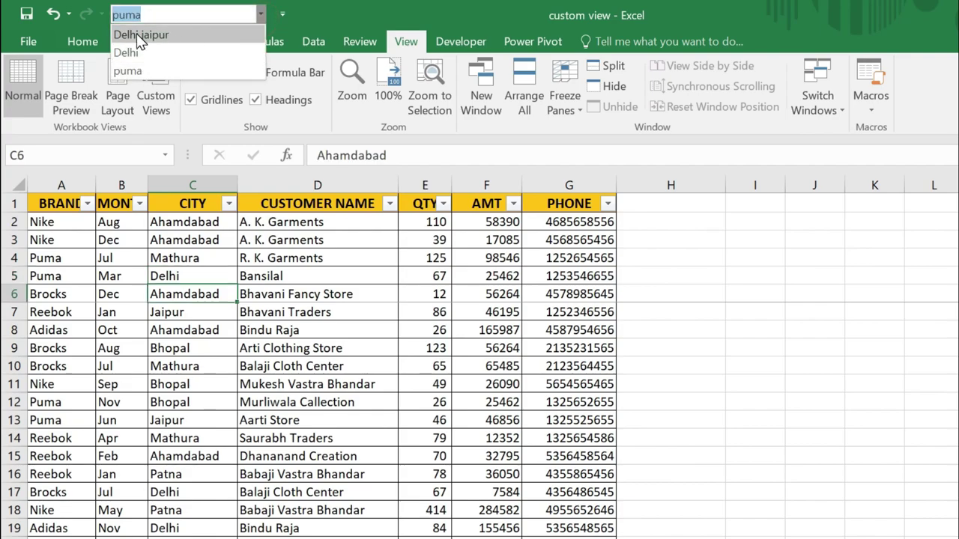
left_click(139, 59)
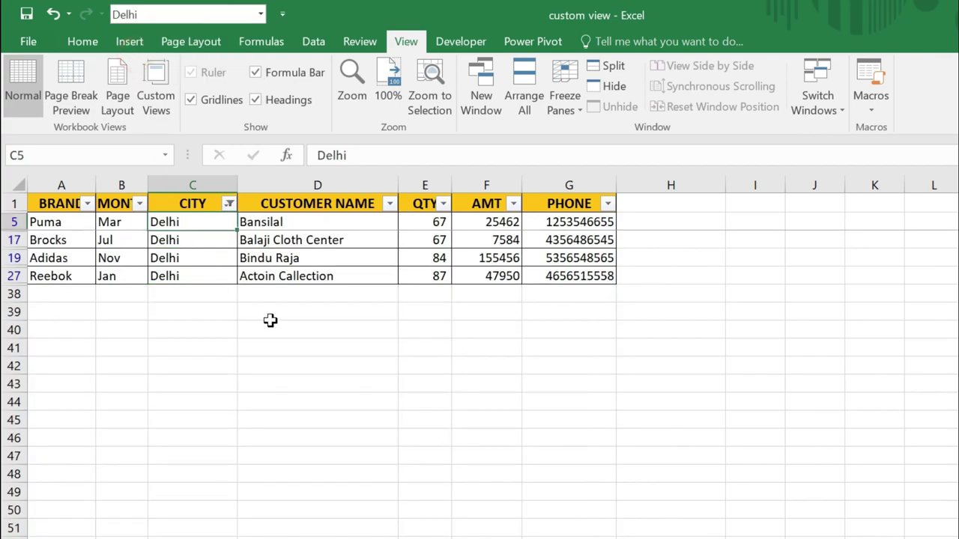
left_click_drag(182, 218, 188, 279)
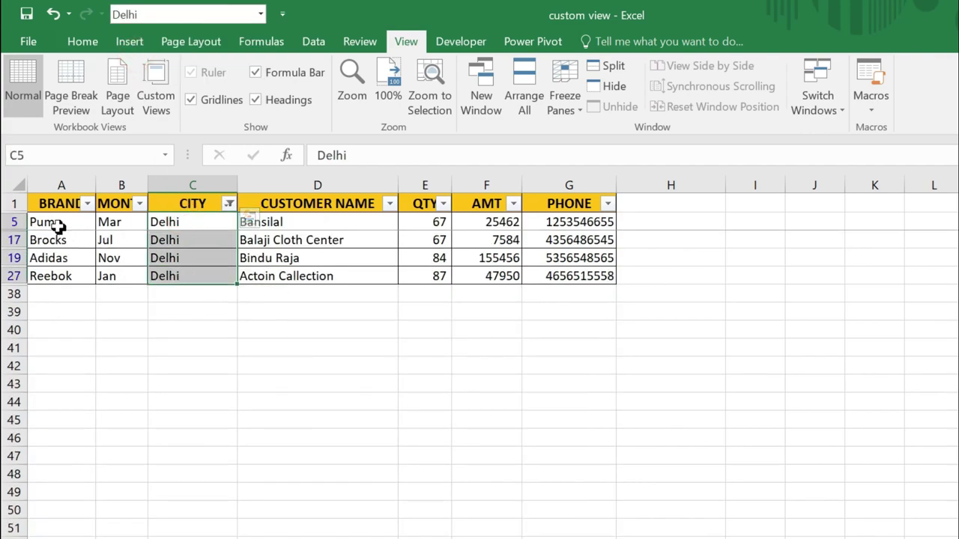
left_click_drag(64, 222, 567, 276)
left_click(192, 222)
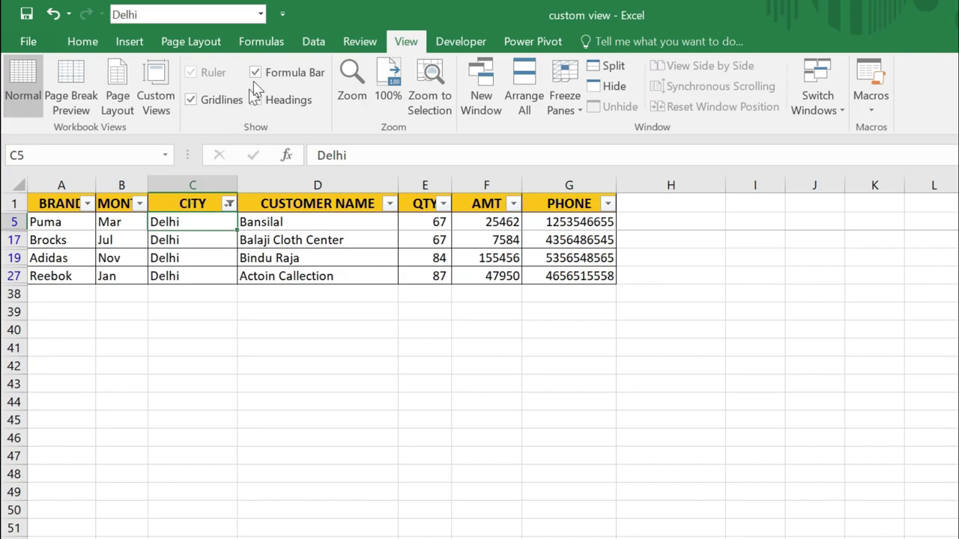
Reapply 'Delhi jaipur', then switch to the 'puma' view showing the 11 Puma rows.
left_click(262, 14)
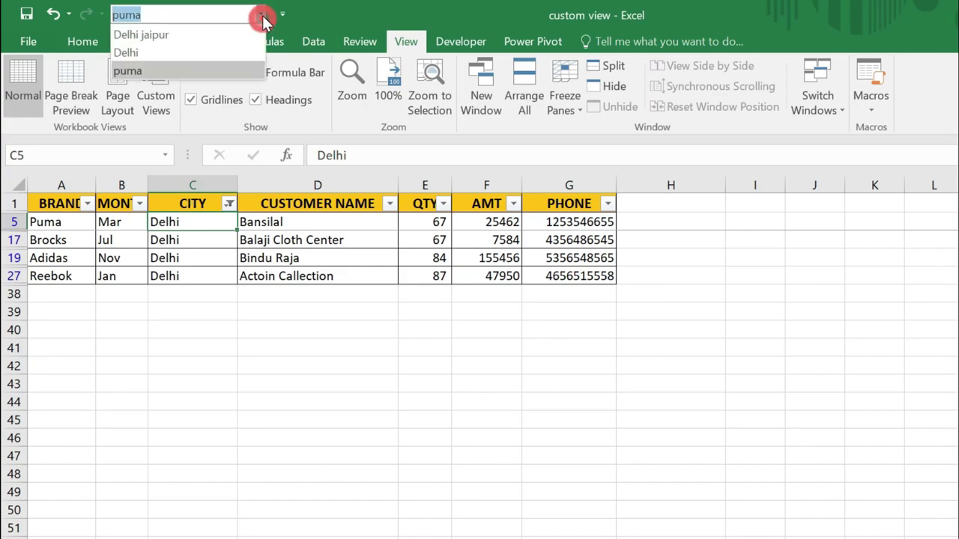
left_click(151, 35)
left_click_drag(196, 226, 221, 491)
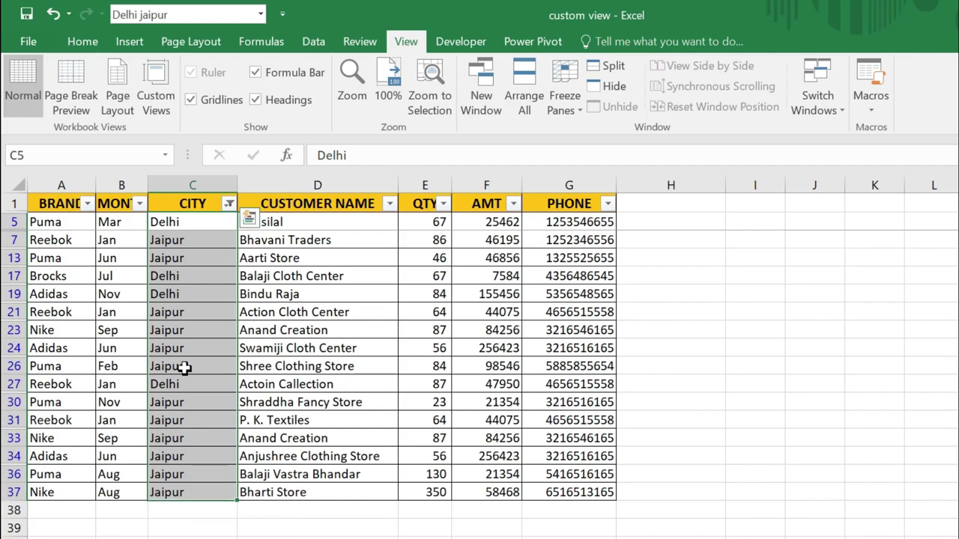
left_click(183, 365)
left_click(260, 14)
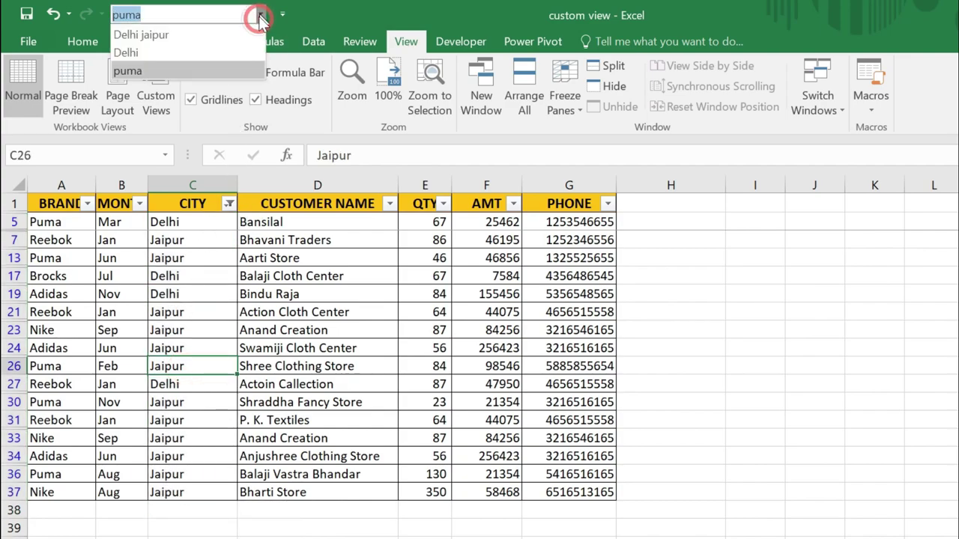
left_click(129, 73)
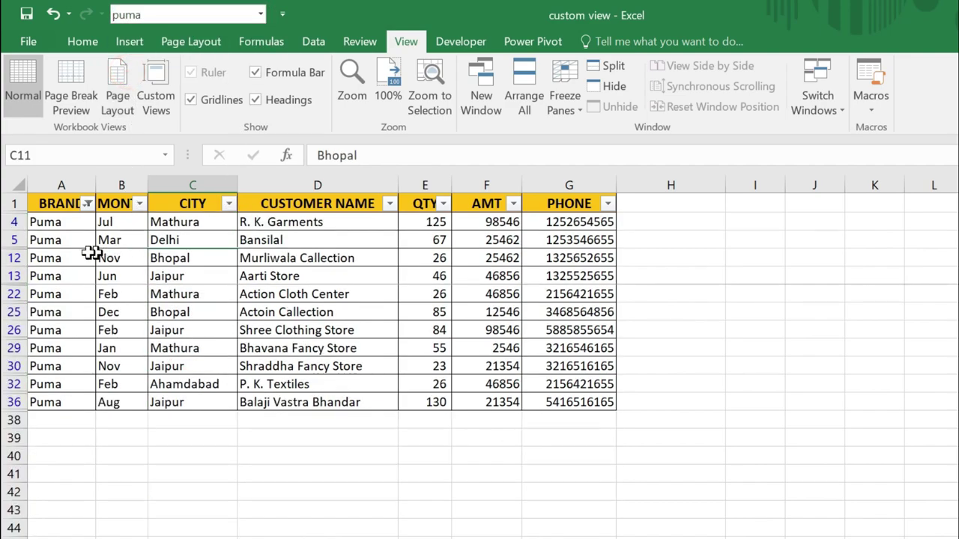
mouse_move(65, 222)
left_mouse_down()
mouse_move(69, 395)
mouse_move(556, 400)
left_mouse_up()
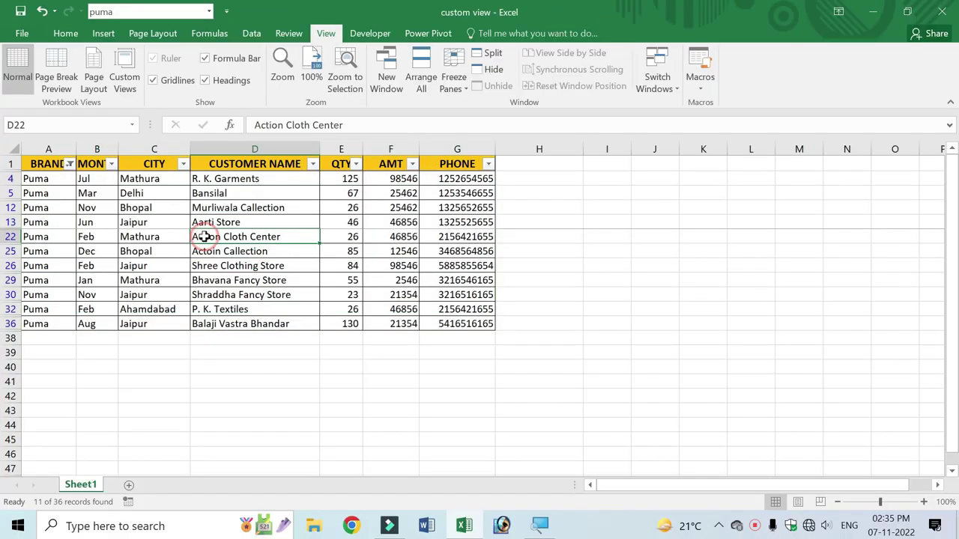
Preview the Puma-only table for printing, zoom in, then return to the sheet.
key("ctrl+p")
left_click(602, 192)
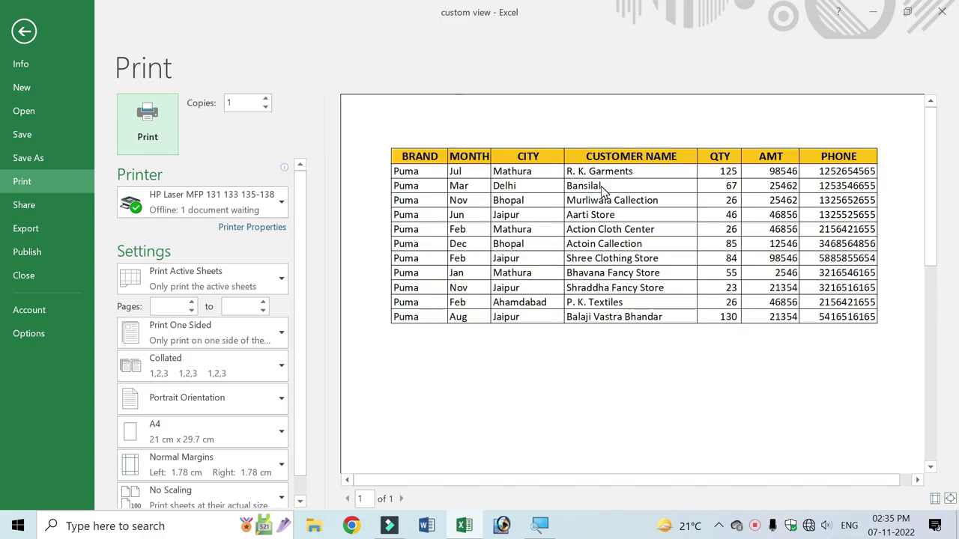
key("Escape")
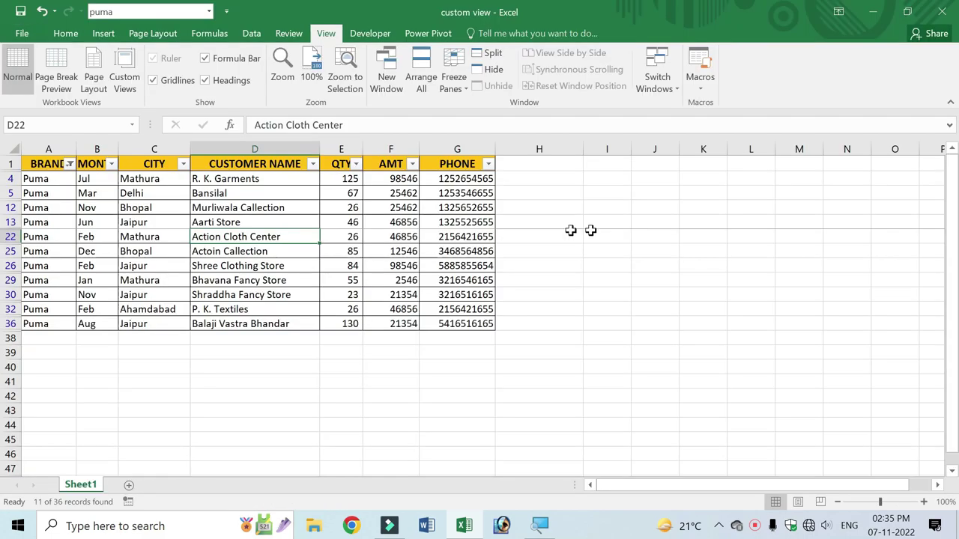
left_click(153, 236)
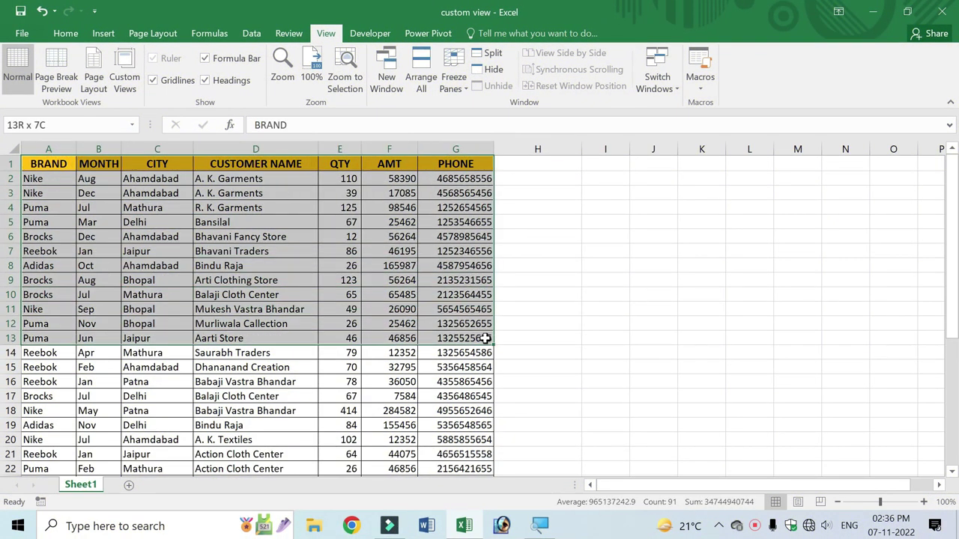
Look over the sales table and select its header row.
left_click_drag(58, 164, 487, 337)
left_click(299, 294)
scroll(235, 277, "down", 3)
scroll(234, 277, "down", 1)
scroll(243, 247, "up", 4)
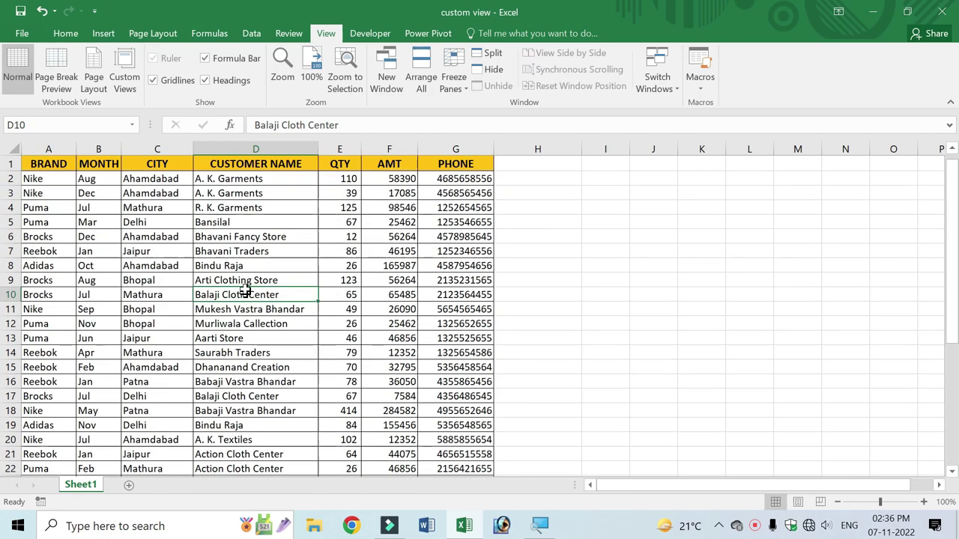
left_click(223, 250)
left_click_drag(32, 163, 470, 166)
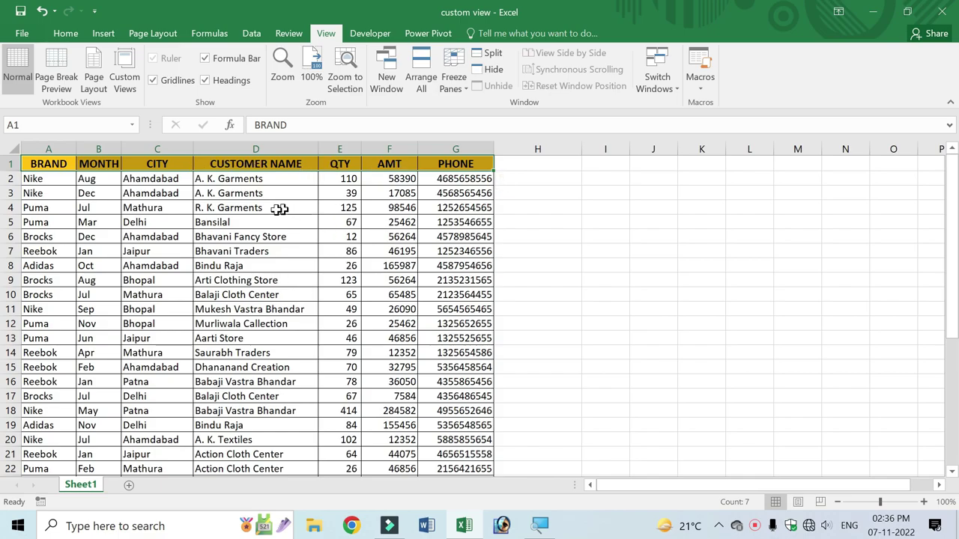
left_click(241, 219)
left_click_drag(38, 162, 448, 162)
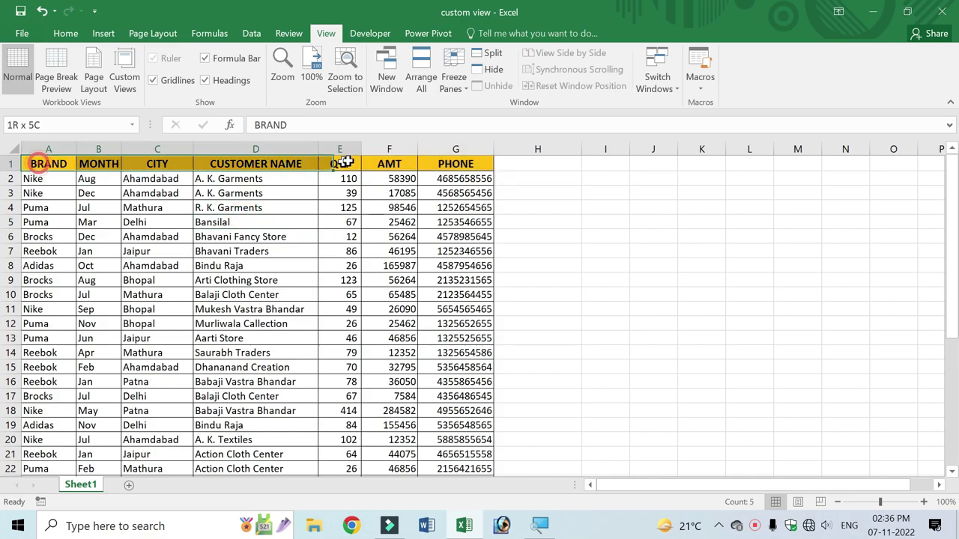
left_click(241, 219)
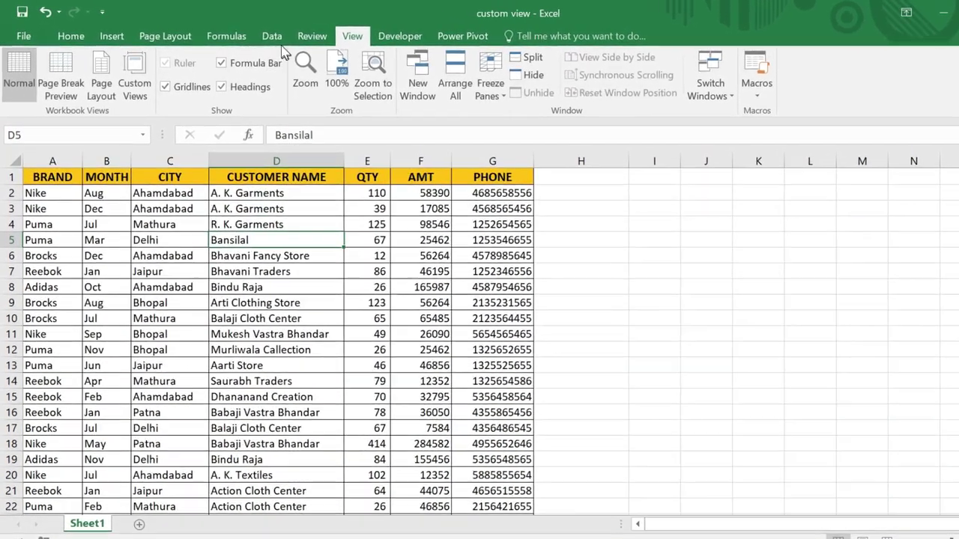
Turn on Filter from the Data tab so every column header gets a dropdown.
left_click(246, 33)
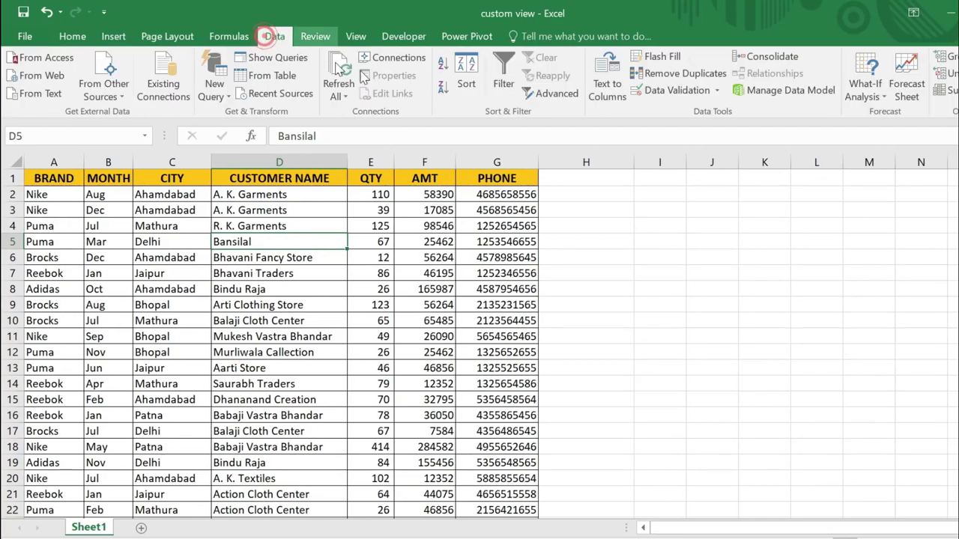
left_click(502, 65)
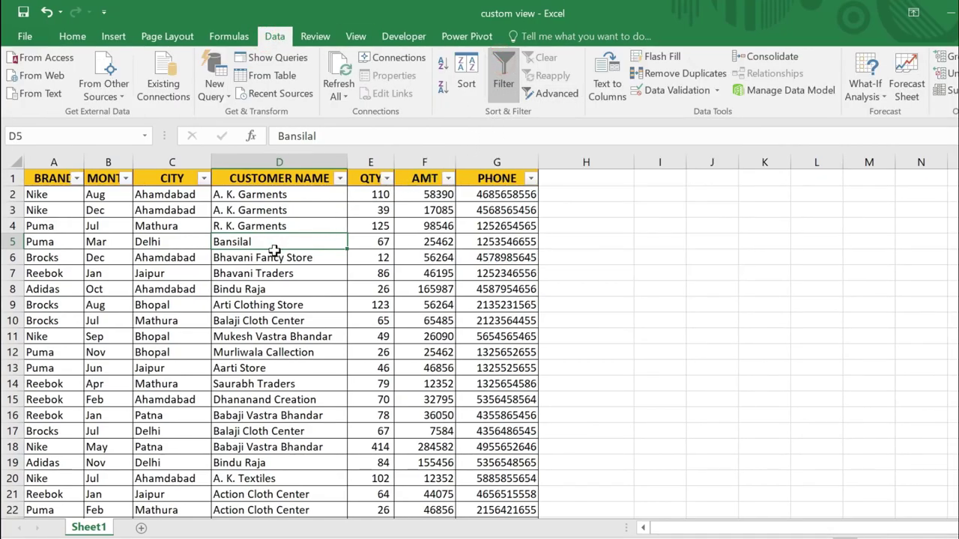
left_click(273, 226)
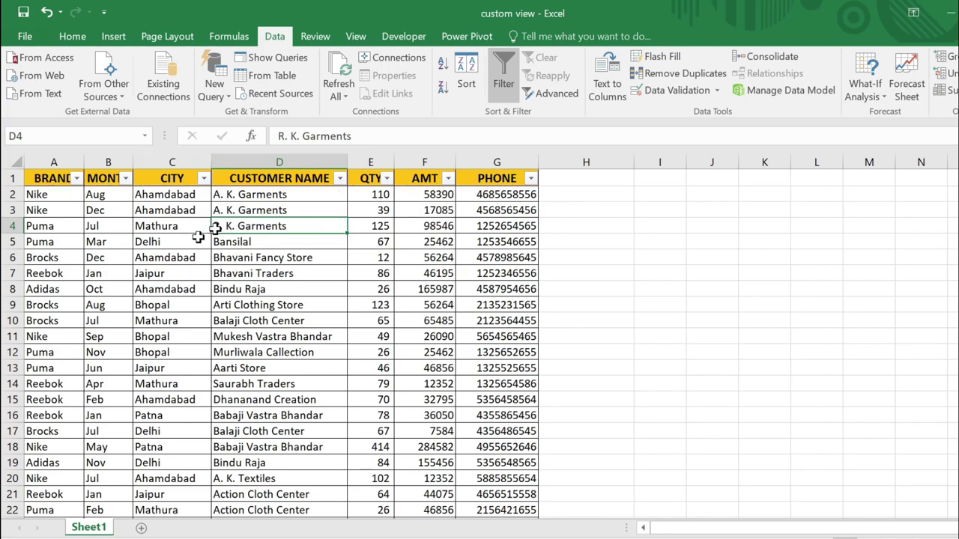
left_click(352, 37)
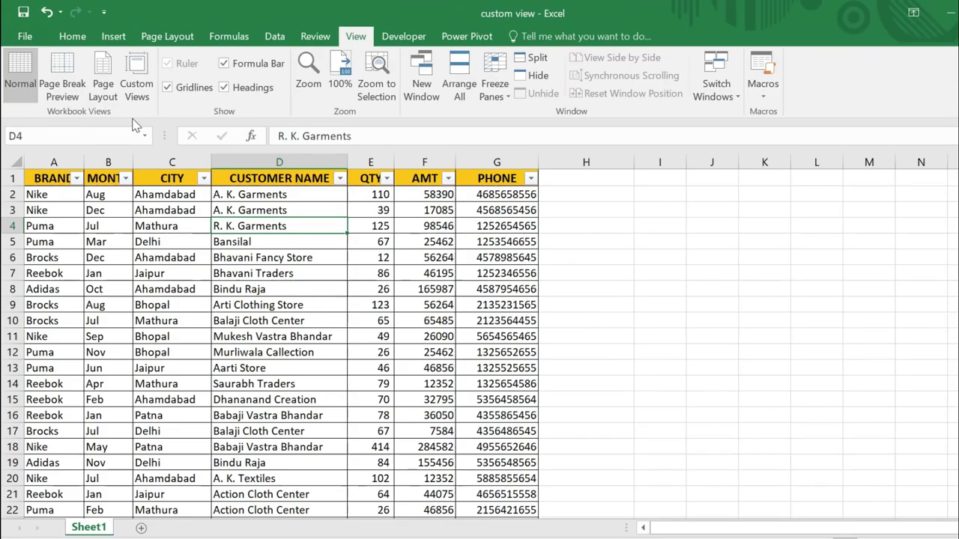
Add a custom view named 'first' for the full unfiltered table.
left_click(161, 257)
left_click_drag(53, 273, 440, 403)
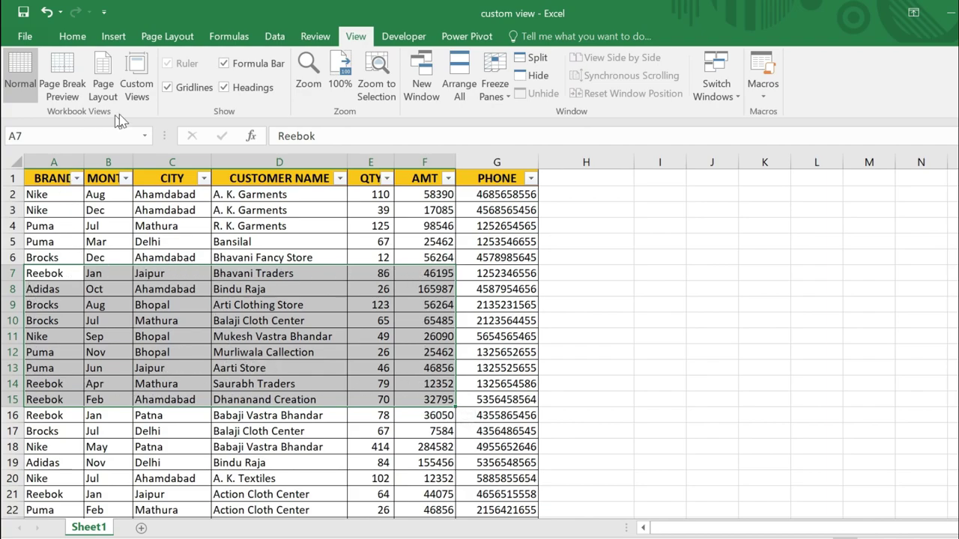
left_click(144, 102)
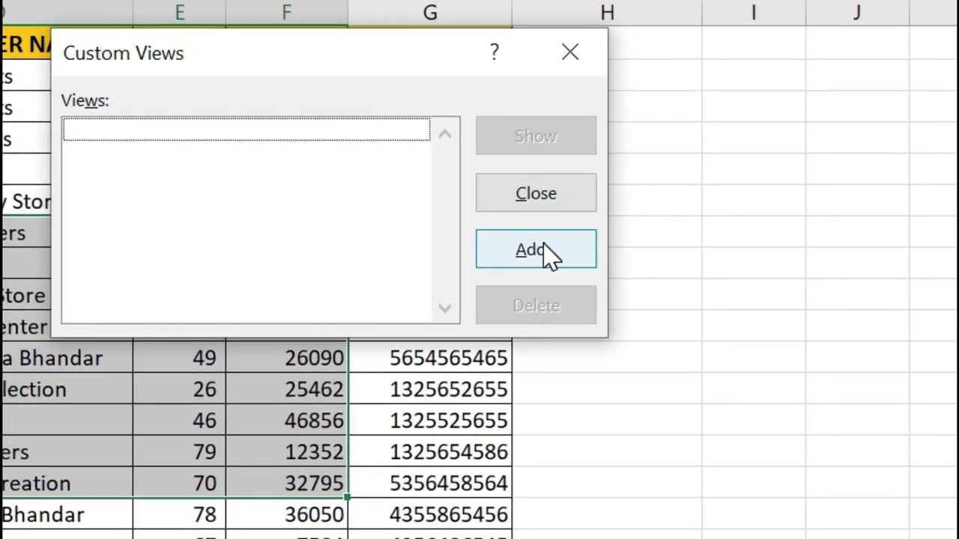
left_click(551, 257)
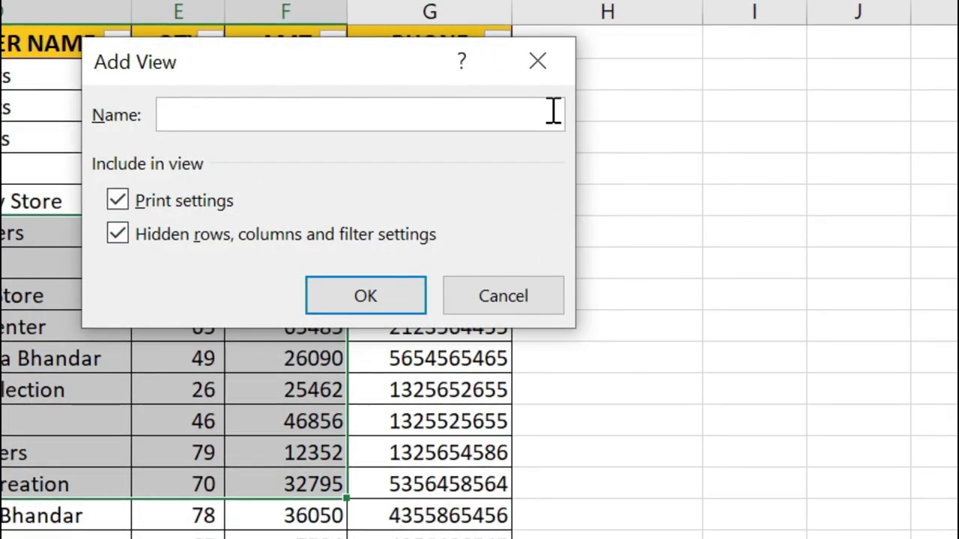
type("f")
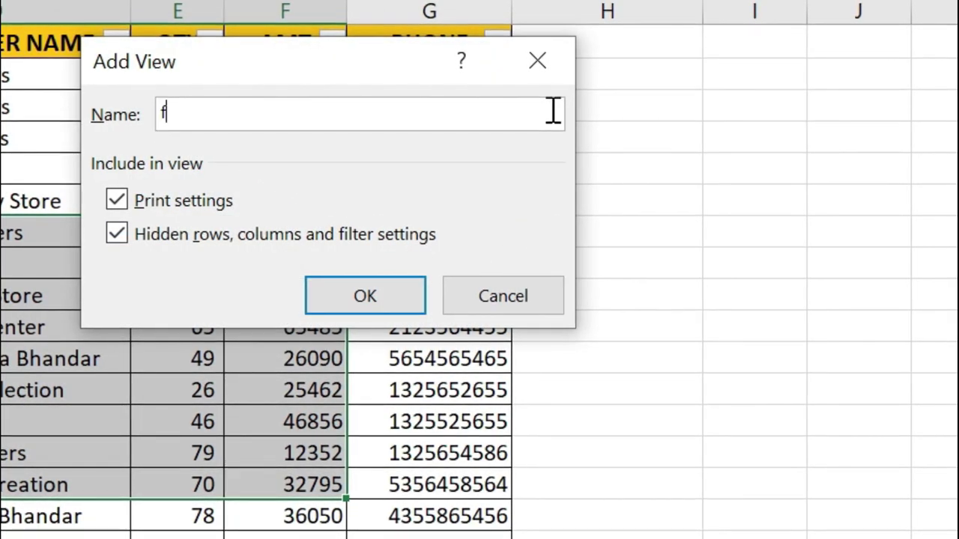
type("irst")
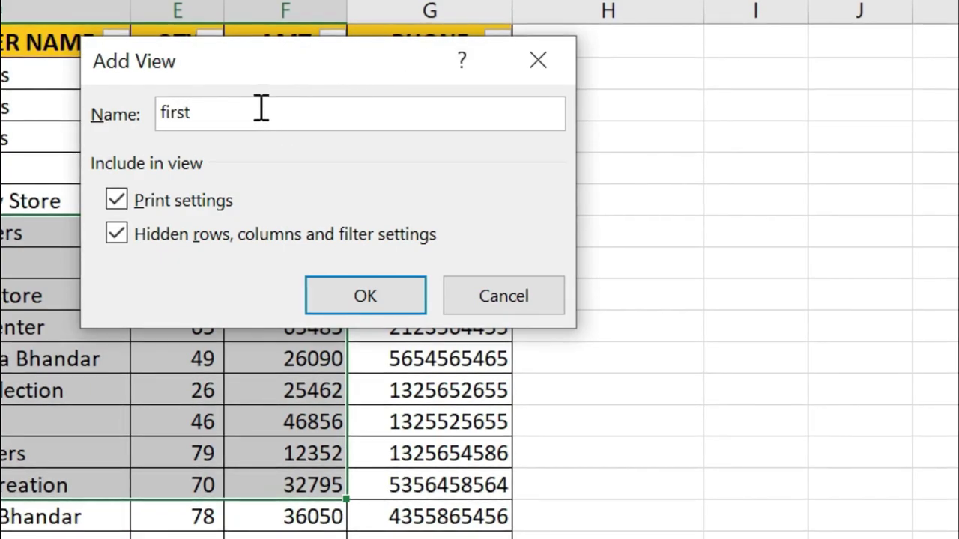
left_click(360, 299)
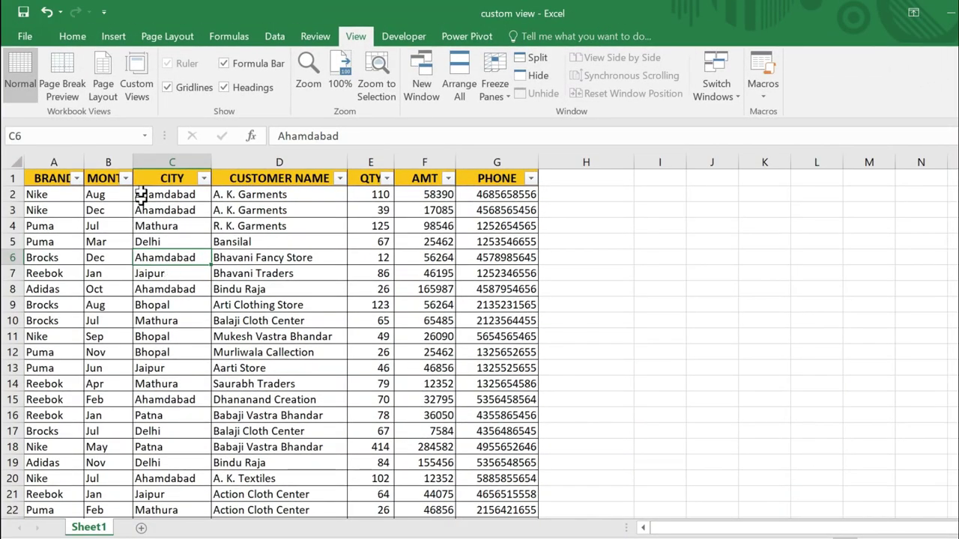
Show the 'first' custom view to bring back all rows and seven columns.
left_click(140, 96)
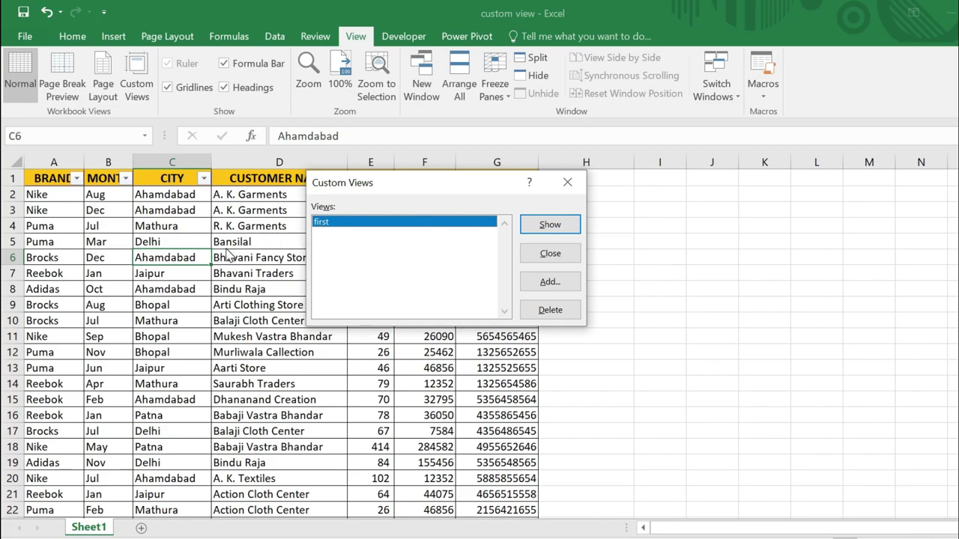
left_click(551, 227)
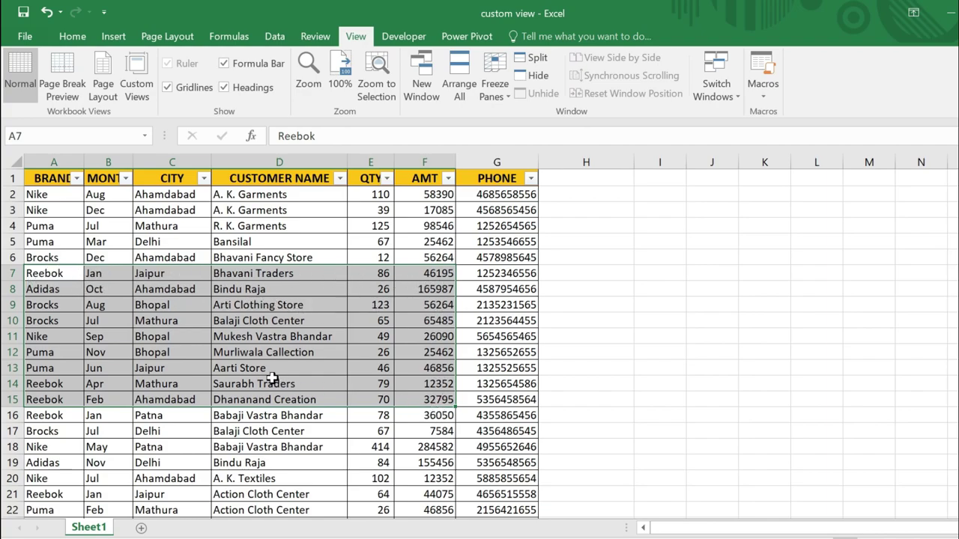
left_click(58, 274)
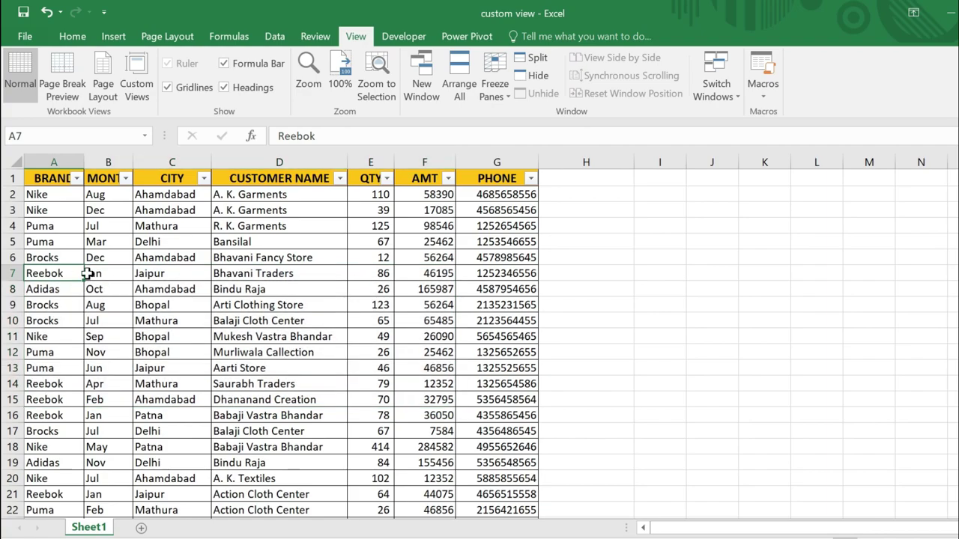
Delete the MONTH column from the sales table.
left_click(222, 271)
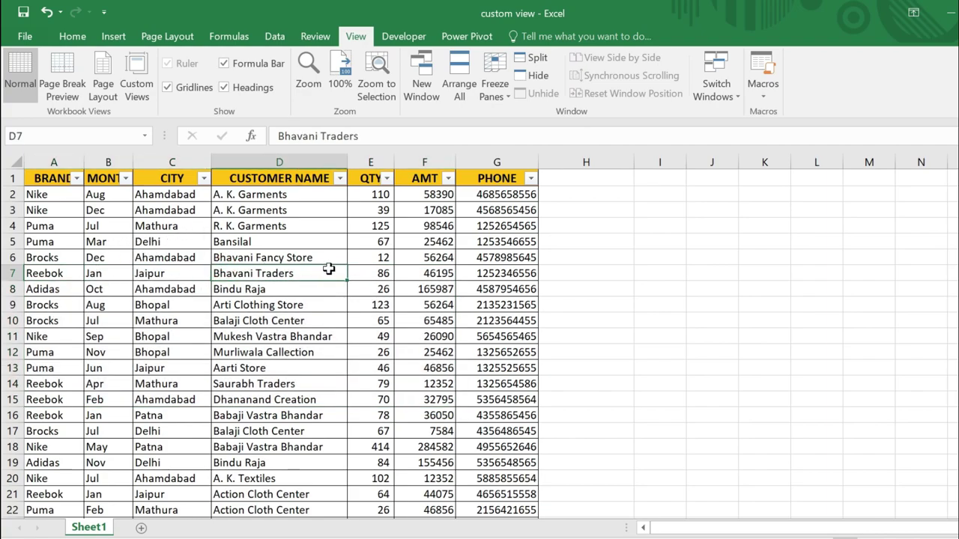
left_click(374, 157)
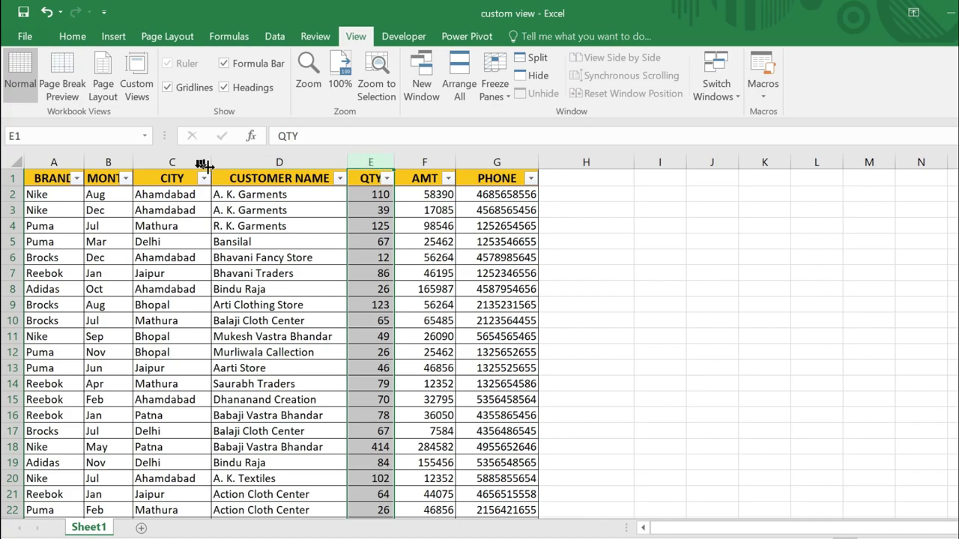
left_click(104, 162, "ctrl")
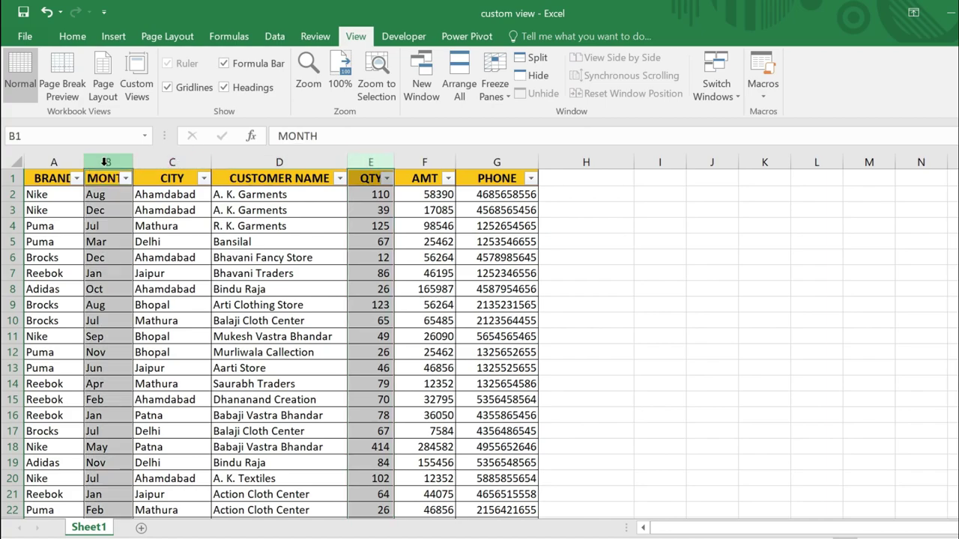
left_click(446, 159, "ctrl")
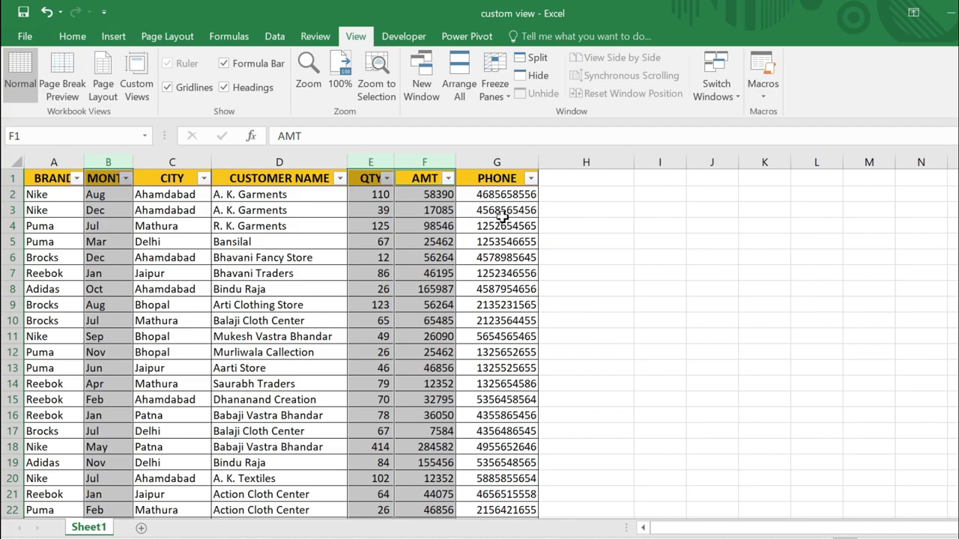
right_click(111, 167)
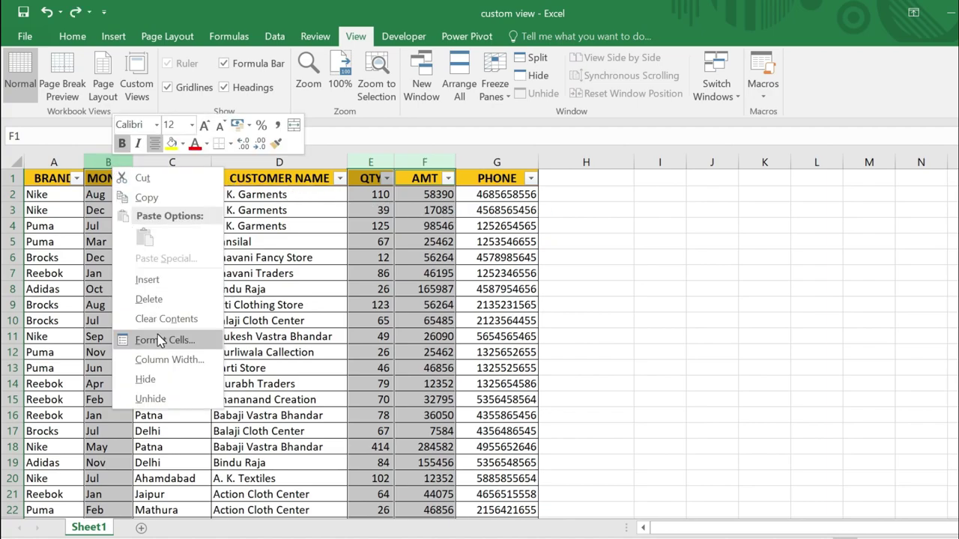
left_click(349, 290)
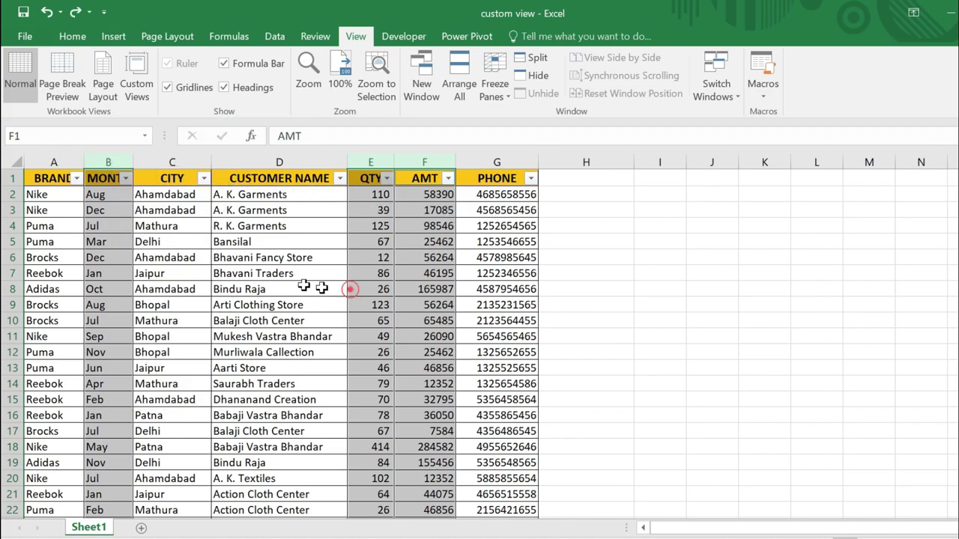
left_click(129, 162)
right_click(114, 162)
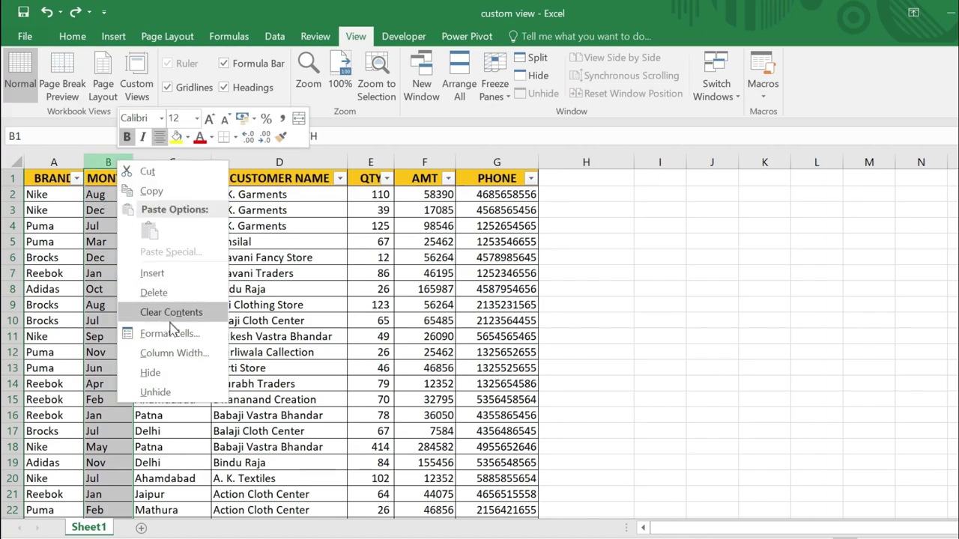
left_click(162, 298)
Delete the QTY and AMT columns and check the result in print preview.
left_click_drag(321, 162, 367, 155)
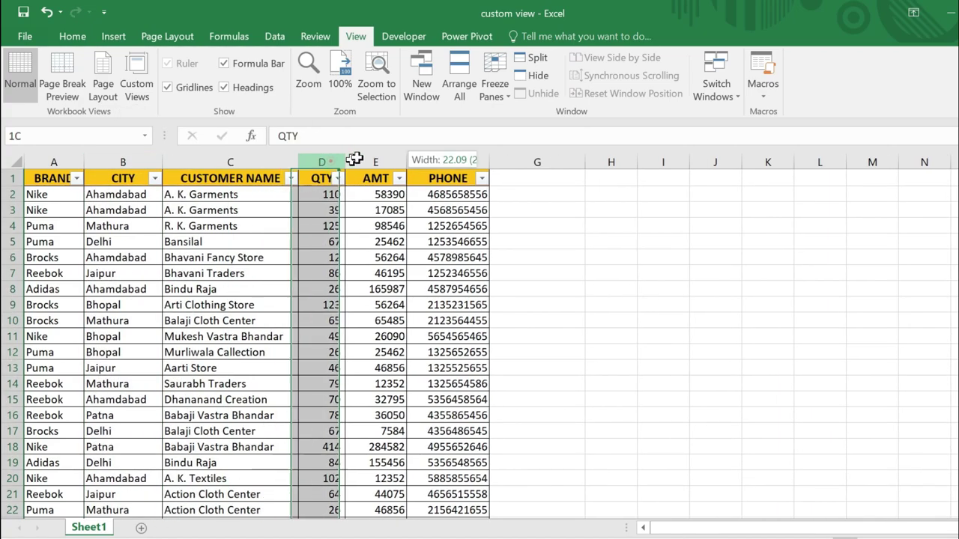
right_click(367, 154)
left_click(407, 289)
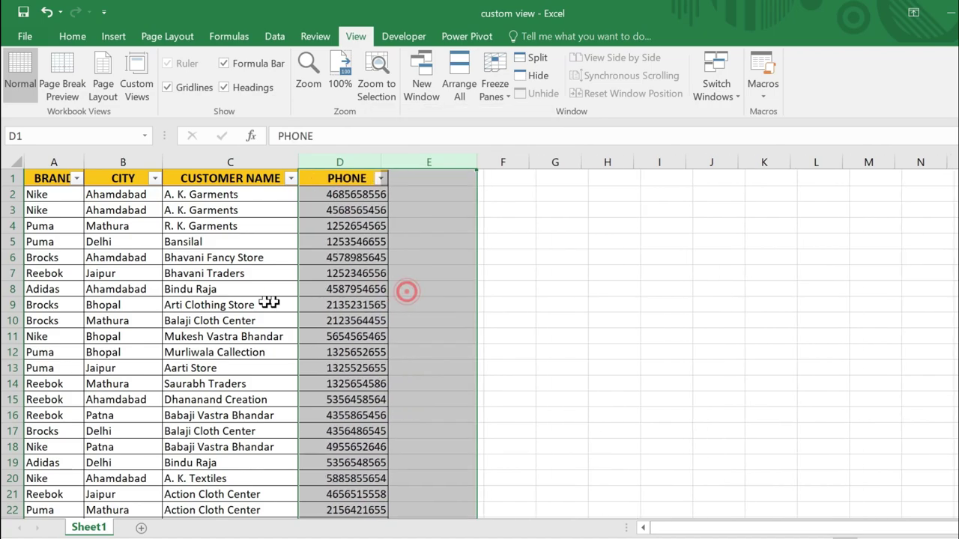
left_click(243, 301)
key("ctrl+p")
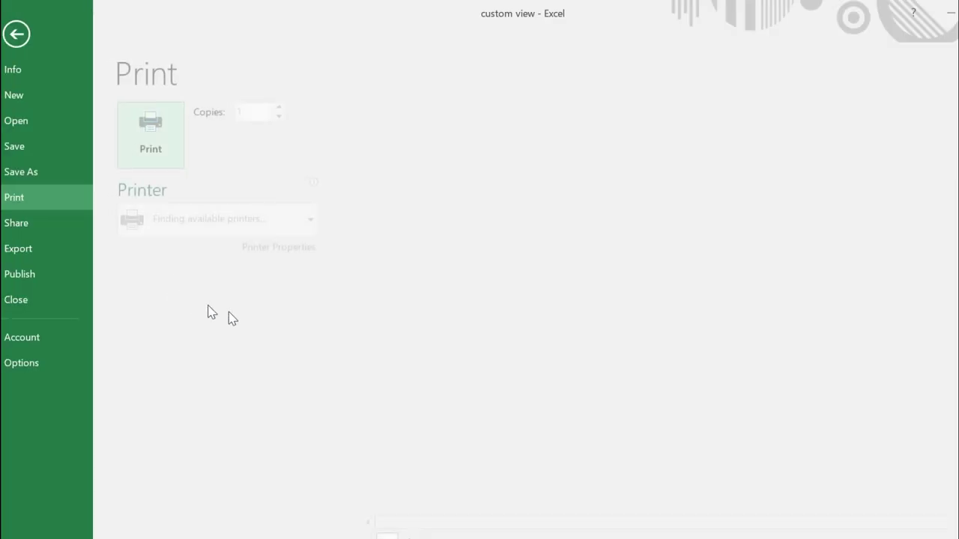
key("Escape")
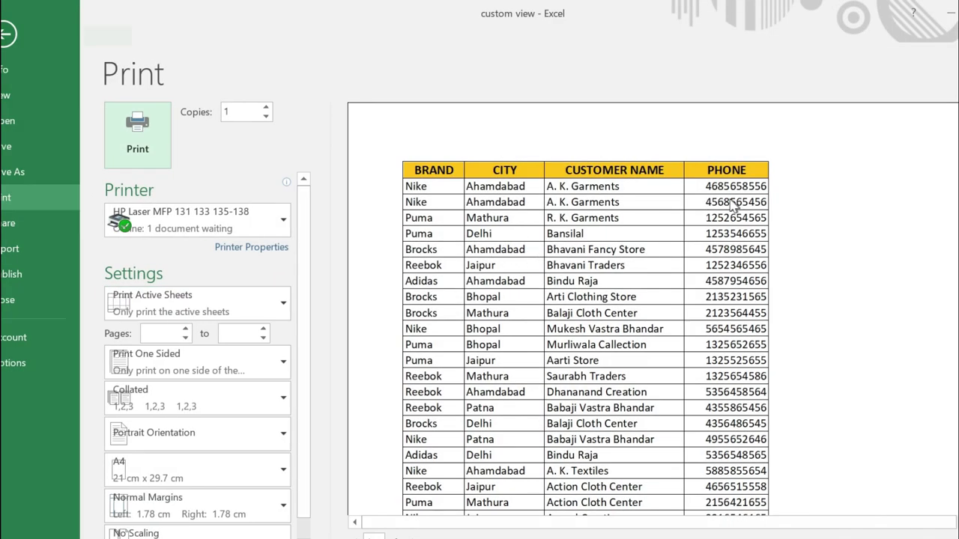
left_click(152, 246)
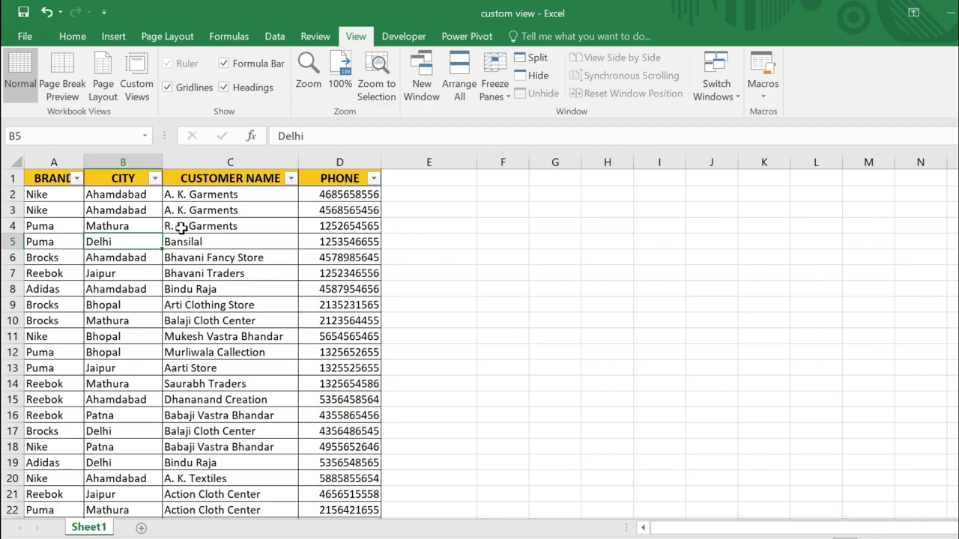
Undo the column deletions and hide the MONTH column instead.
left_click(133, 258)
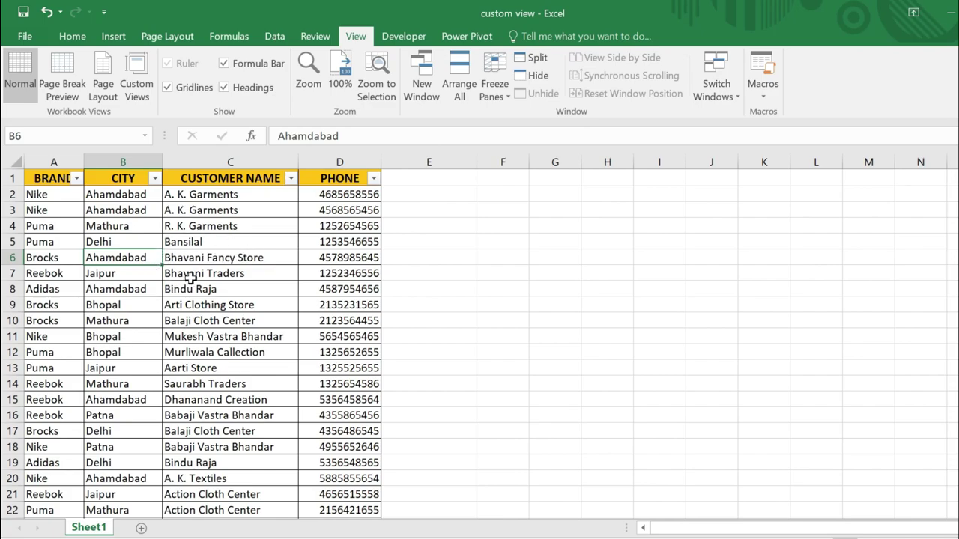
left_click(191, 277)
key("ctrl+z")
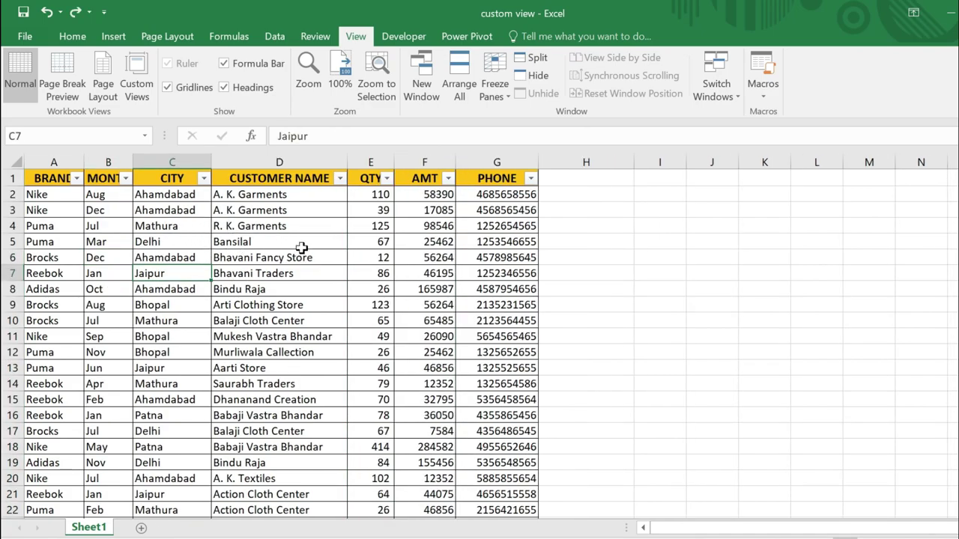
left_click(110, 160)
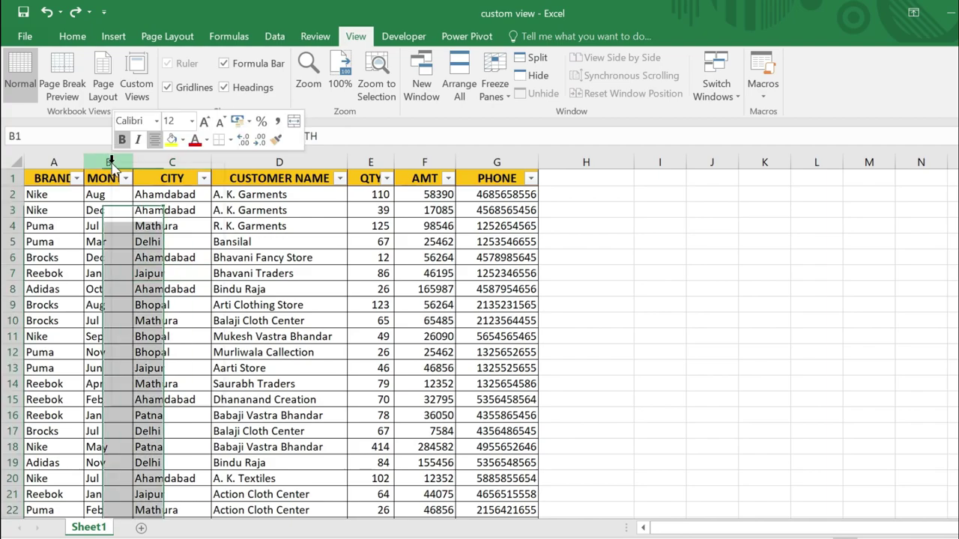
right_click(111, 162)
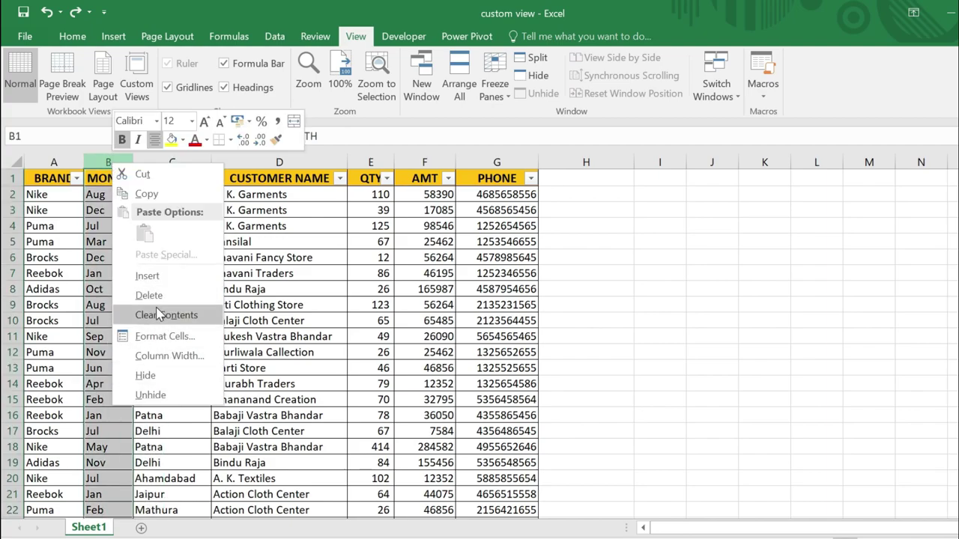
left_click(155, 377)
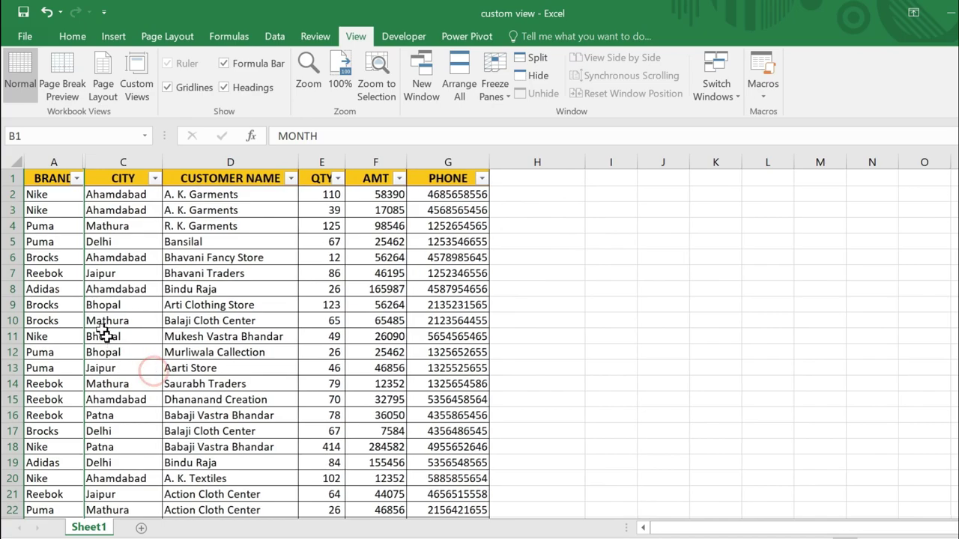
Hide the QTY and AMT columns.
left_click_drag(323, 162, 376, 157)
right_click(376, 157)
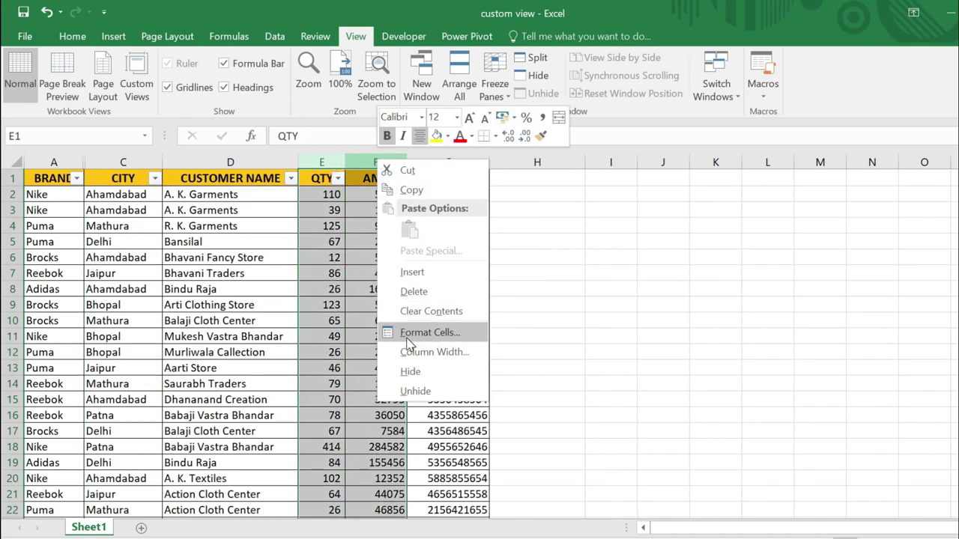
left_click(411, 371)
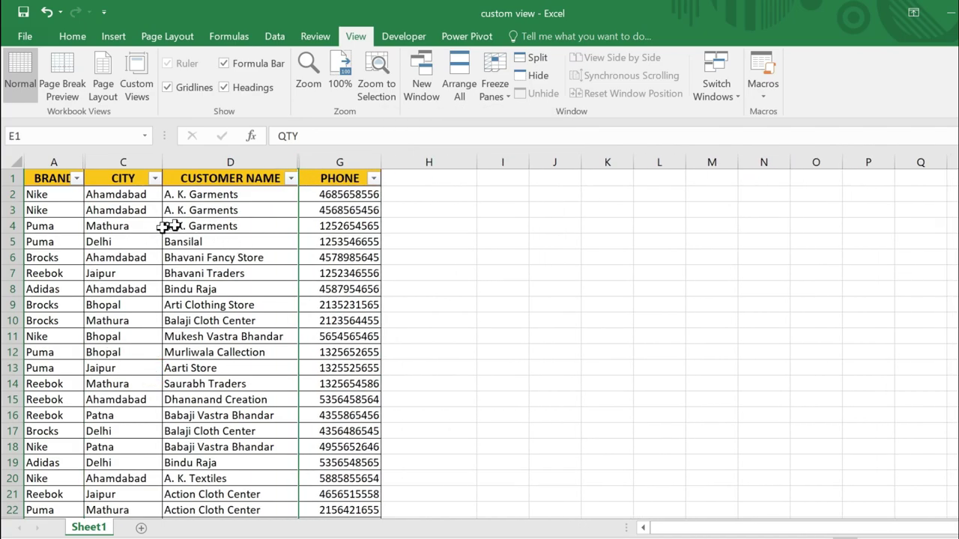
scroll(192, 336, "down", 5)
scroll(192, 335, "down", 2)
scroll(192, 336, "up", 6)
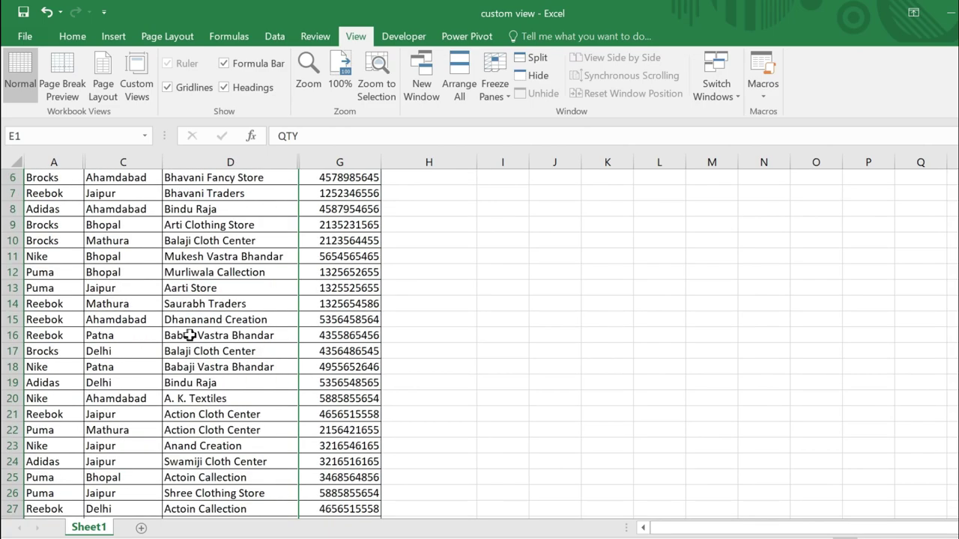
scroll(190, 336, "up", 2)
Delete the 'first' custom view and start a new view named 'customer data'.
left_click(136, 84)
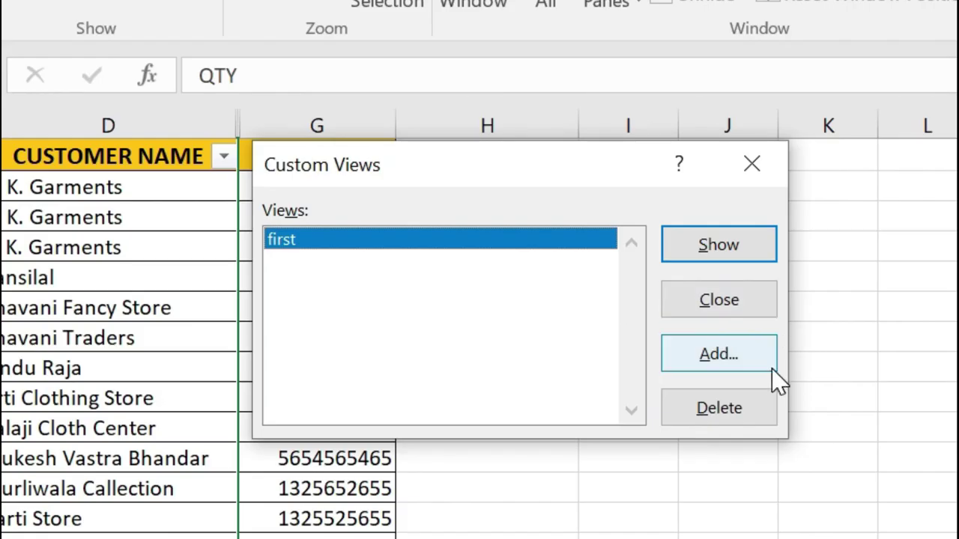
left_click(532, 309)
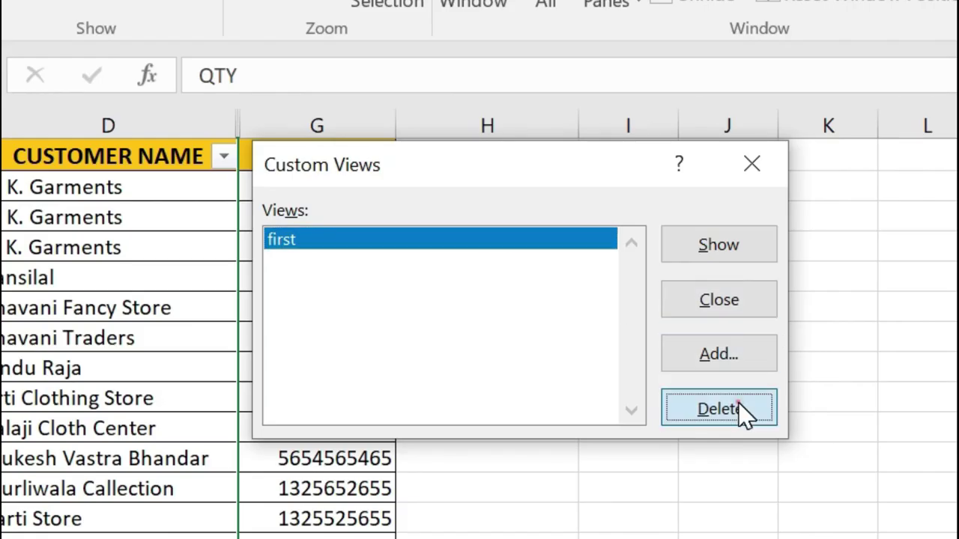
left_click(505, 334)
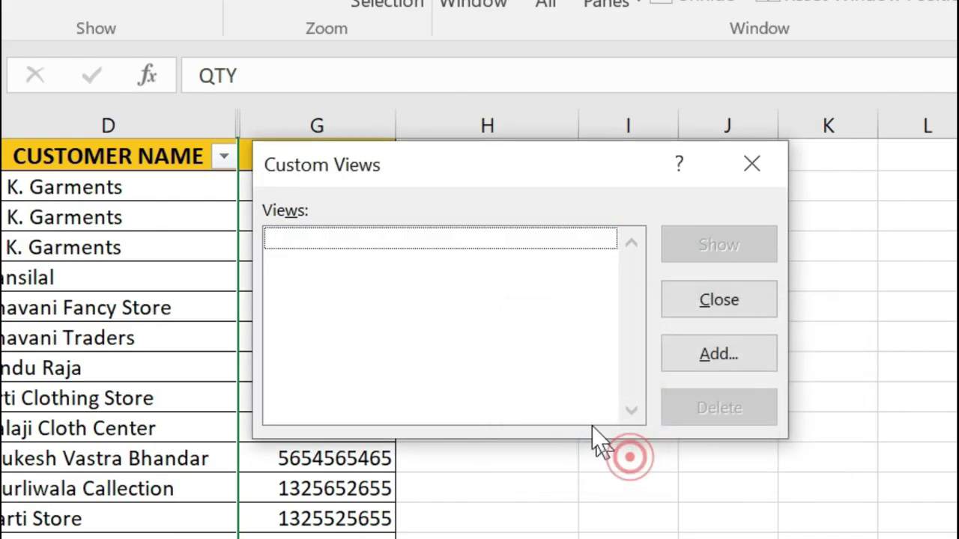
left_click(735, 356)
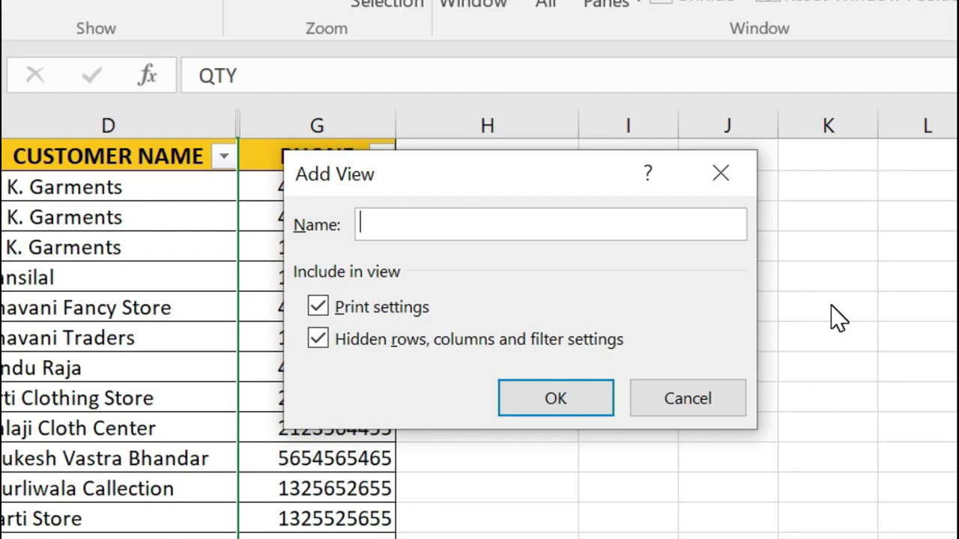
type("customer data")
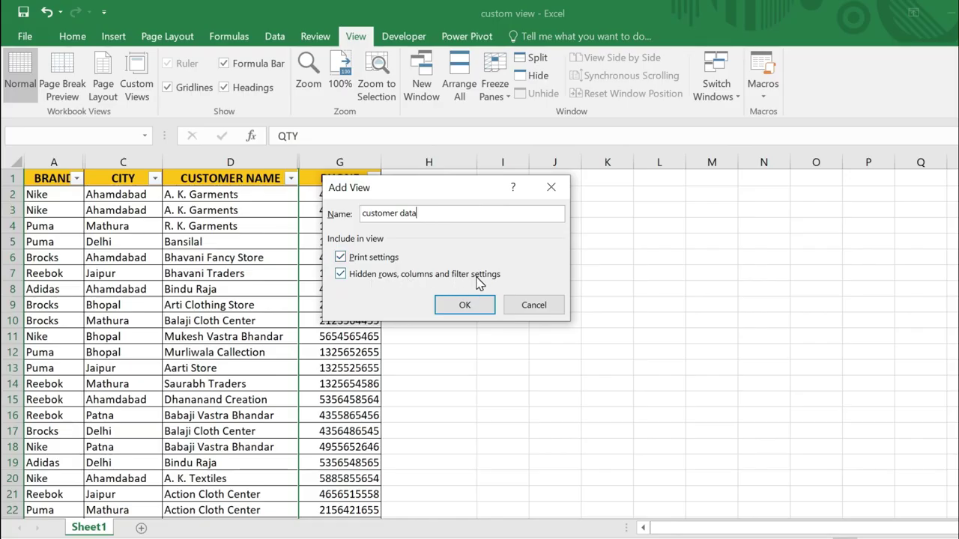
Save the 'customer data' view, then undo to bring the hidden columns back.
left_click(464, 308)
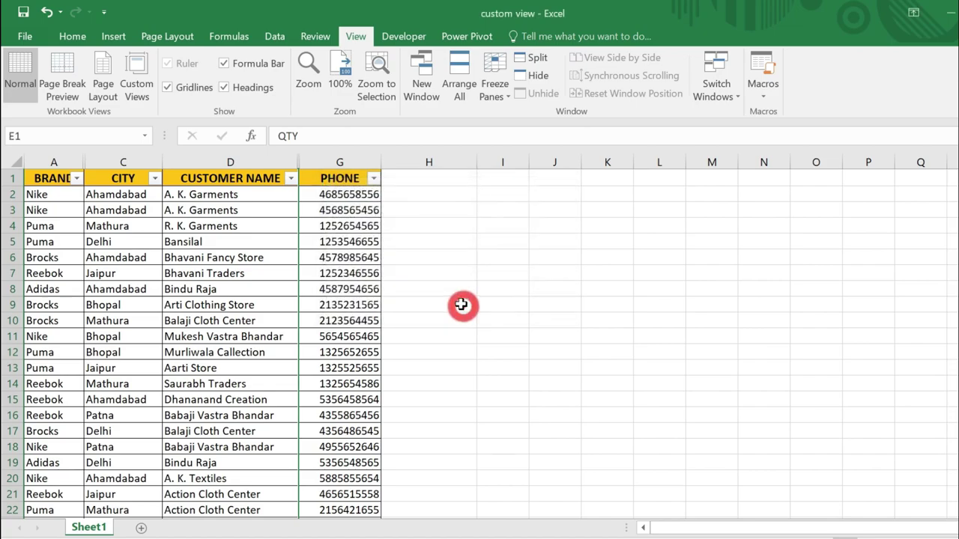
left_click(235, 240)
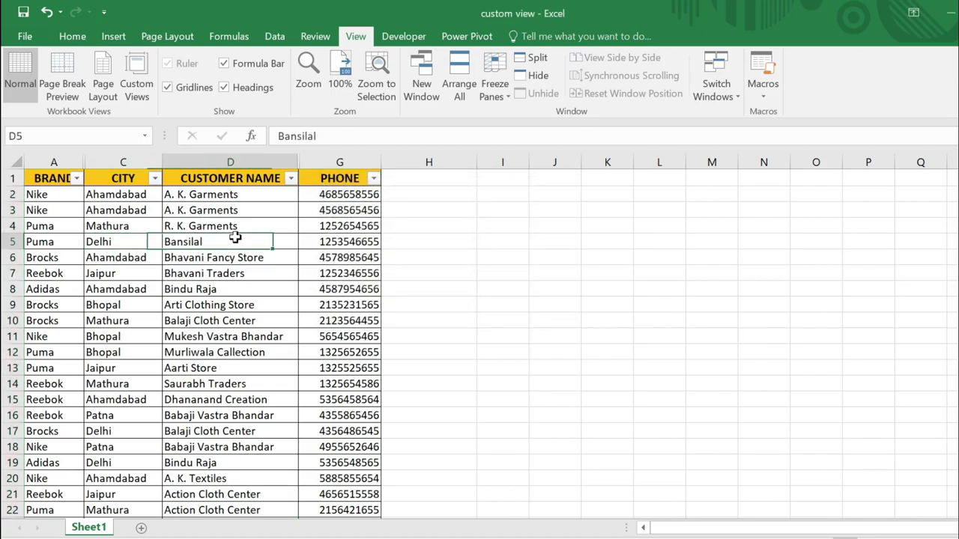
left_click(237, 289)
key("ctrl+z")
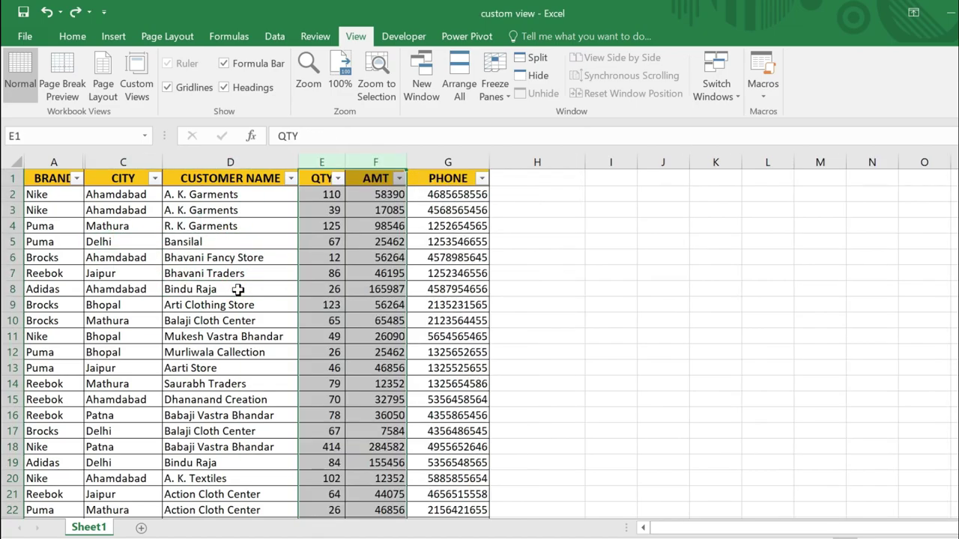
key("ctrl+z")
key("ctrl+z")
key("ctrl+z")
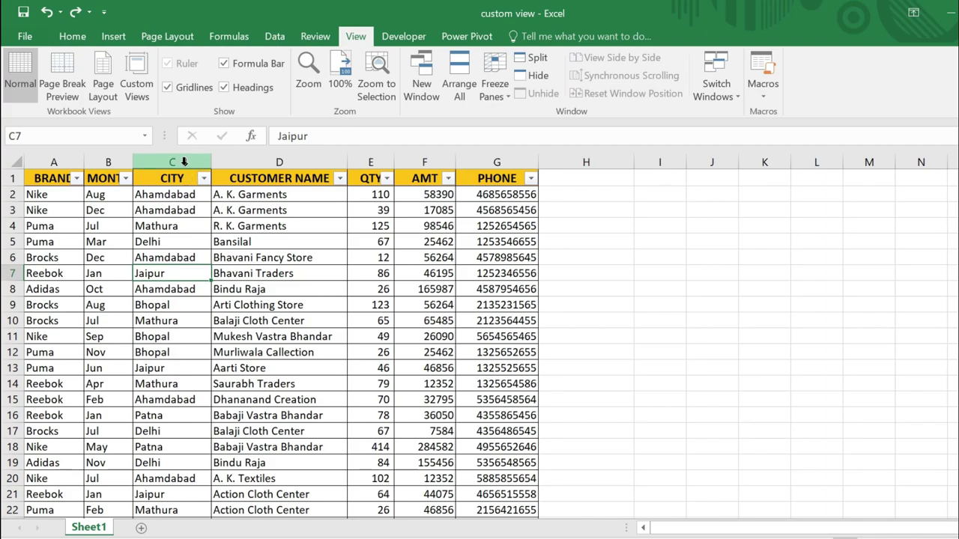
Hide QTY, AMT, PHONE and MONTH, leaving BRAND, CITY and CUSTOMER NAME visible.
left_click_drag(181, 154, 288, 154)
left_click(262, 226)
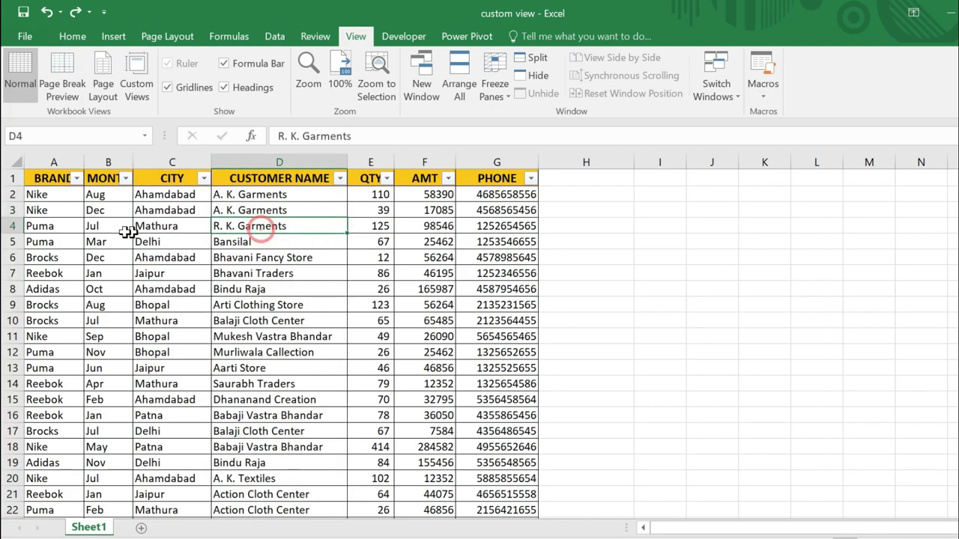
left_click(60, 153)
left_click(180, 157, "ctrl")
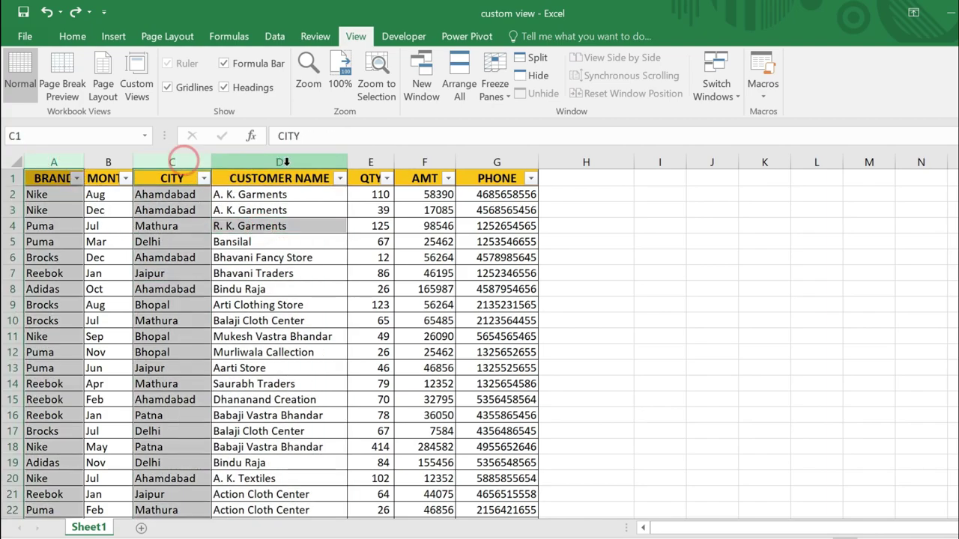
left_click(287, 160, "ctrl")
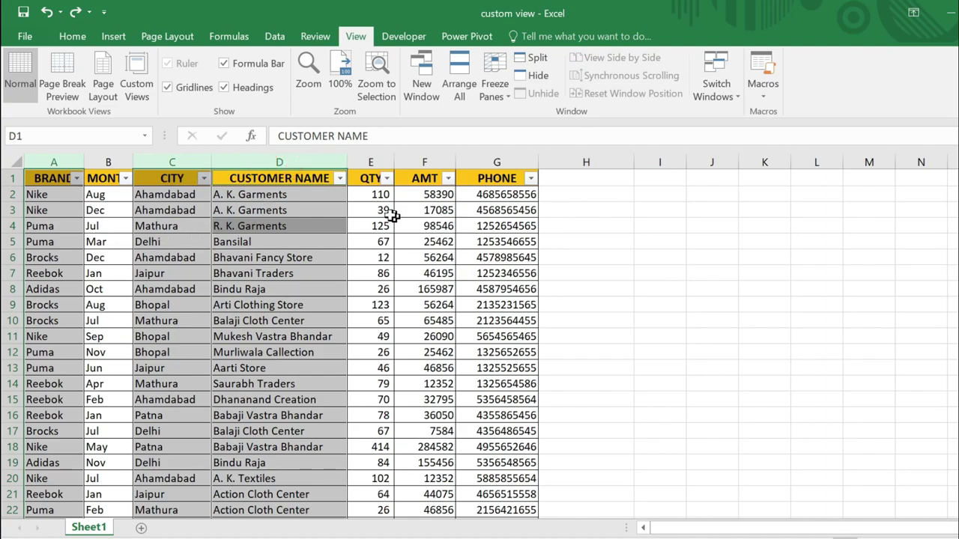
left_click_drag(379, 154, 502, 160)
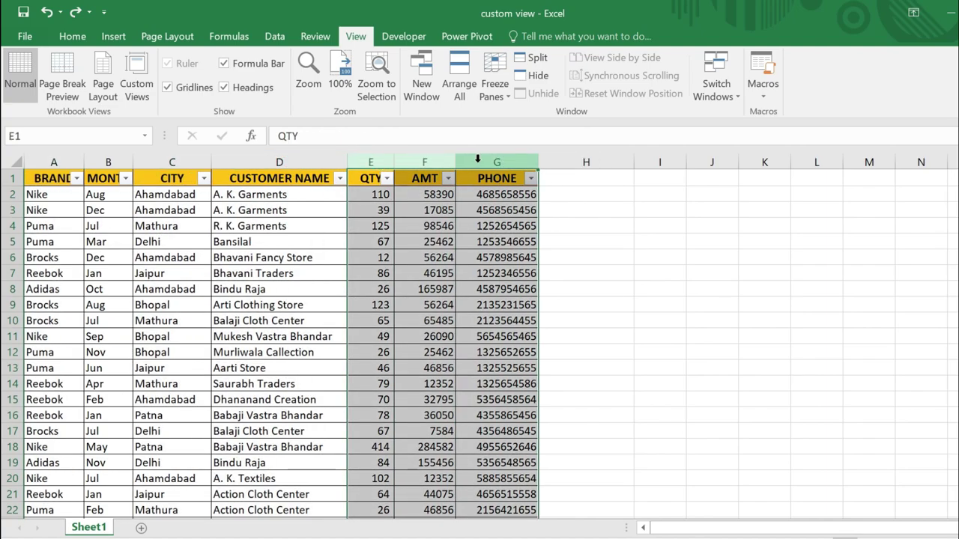
right_click(479, 166)
left_click(534, 377)
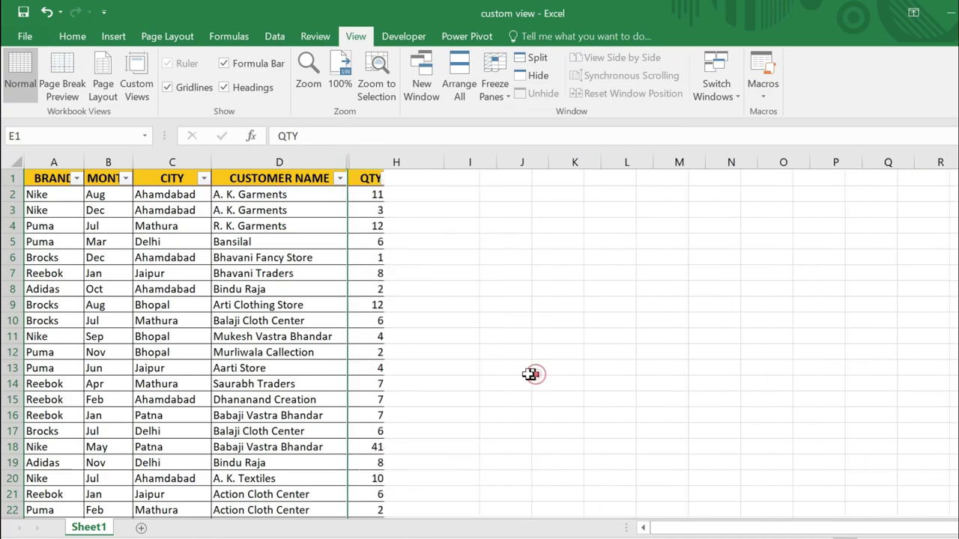
right_click(109, 161)
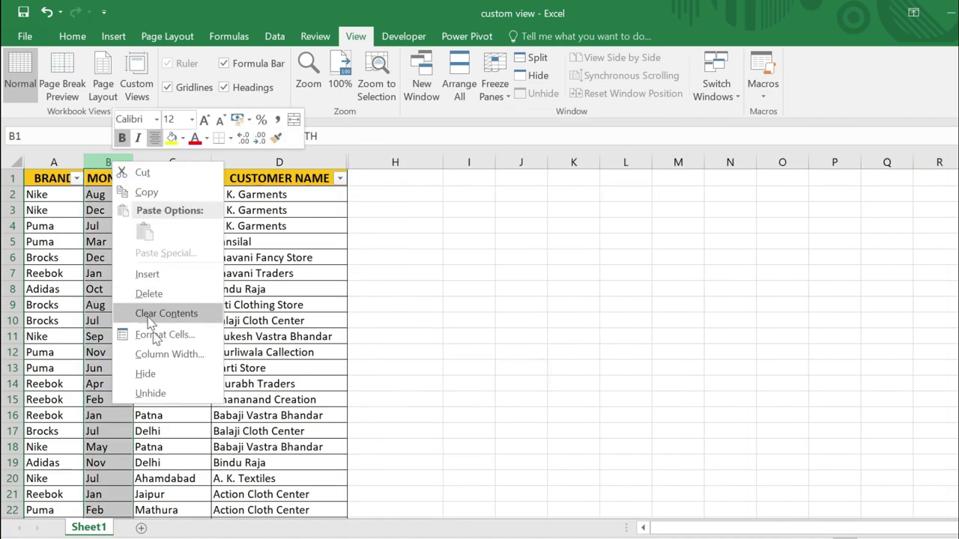
left_click(166, 376)
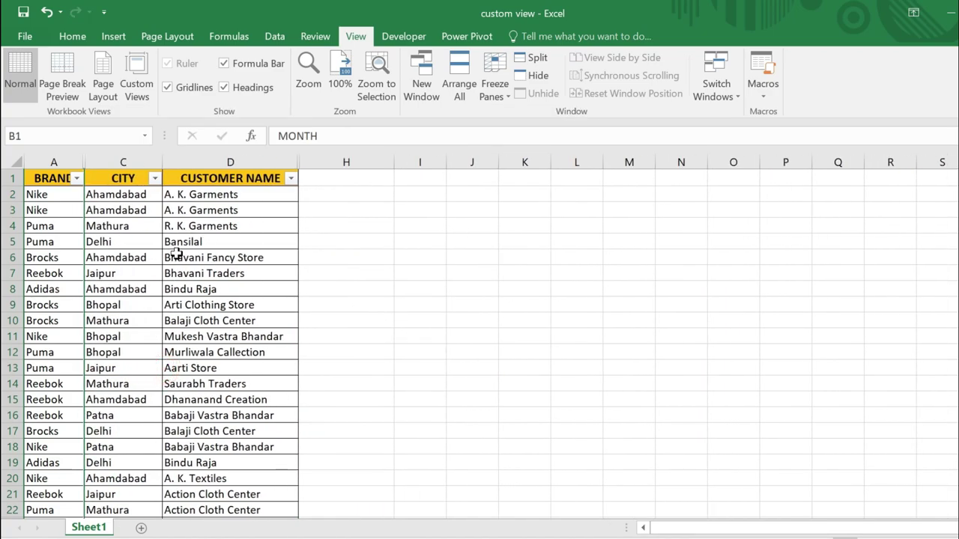
Add a custom view named 'customer name' for the BRAND, CITY, CUSTOMER NAME layout.
left_click(143, 91)
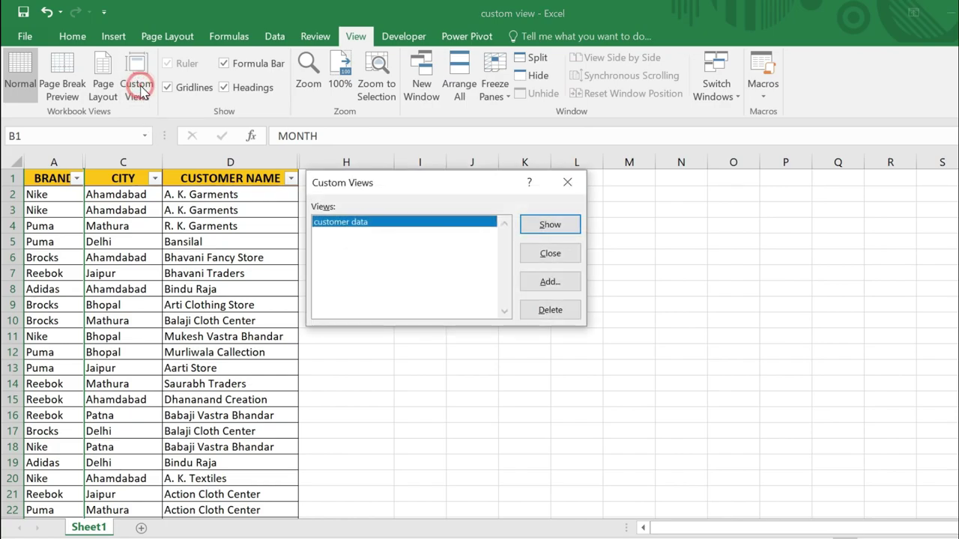
left_click(550, 288)
type("customer name")
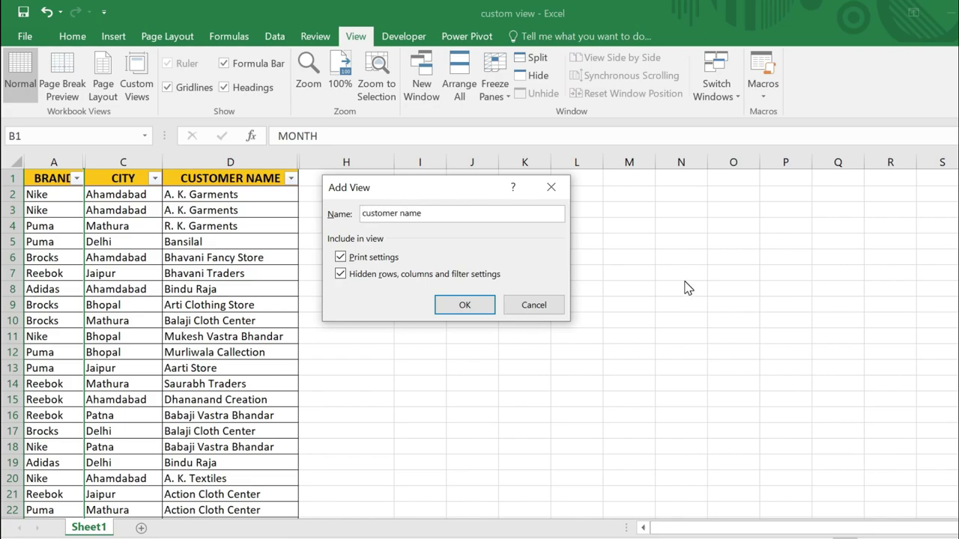
left_click(464, 305)
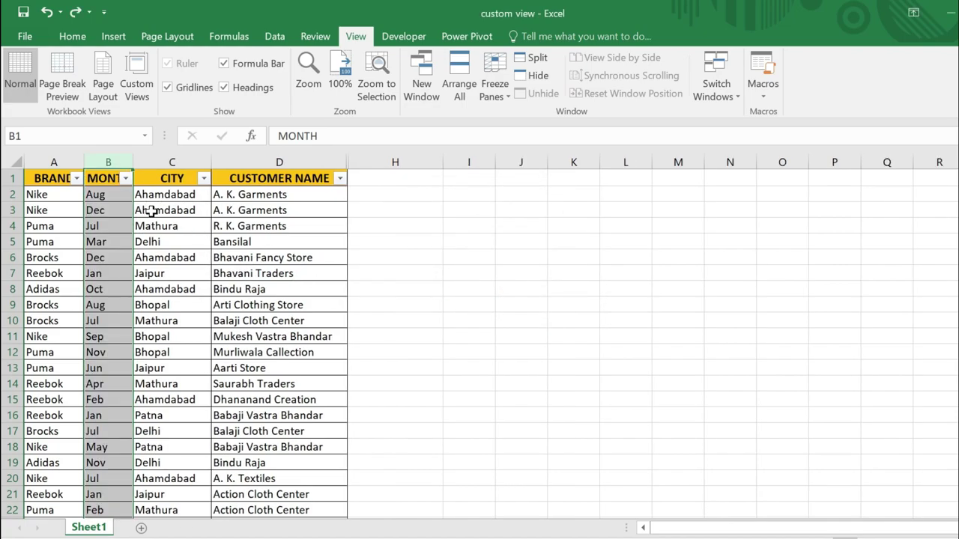
Unhide columns A:G and save the full seven-column layout as custom view 'all data'.
left_click_drag(53, 162, 506, 152)
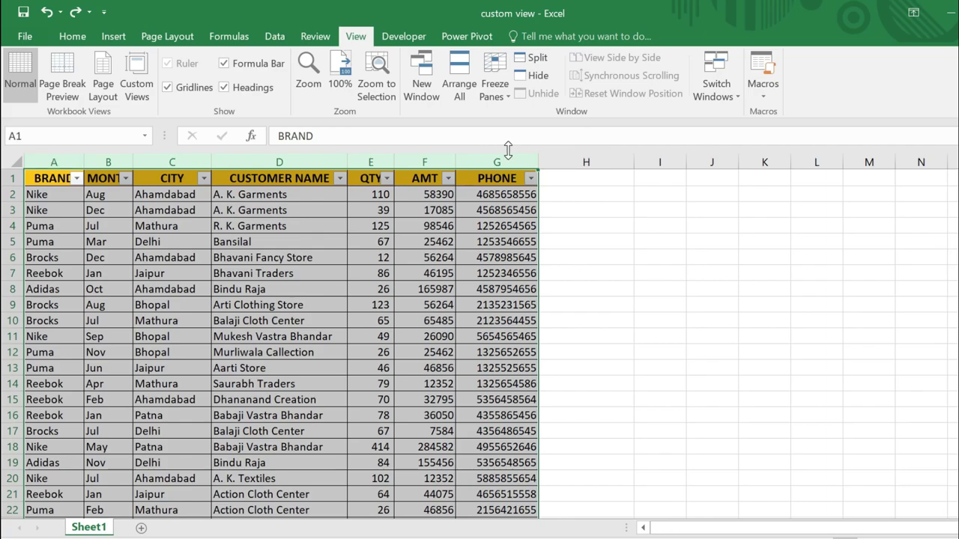
left_click(188, 242)
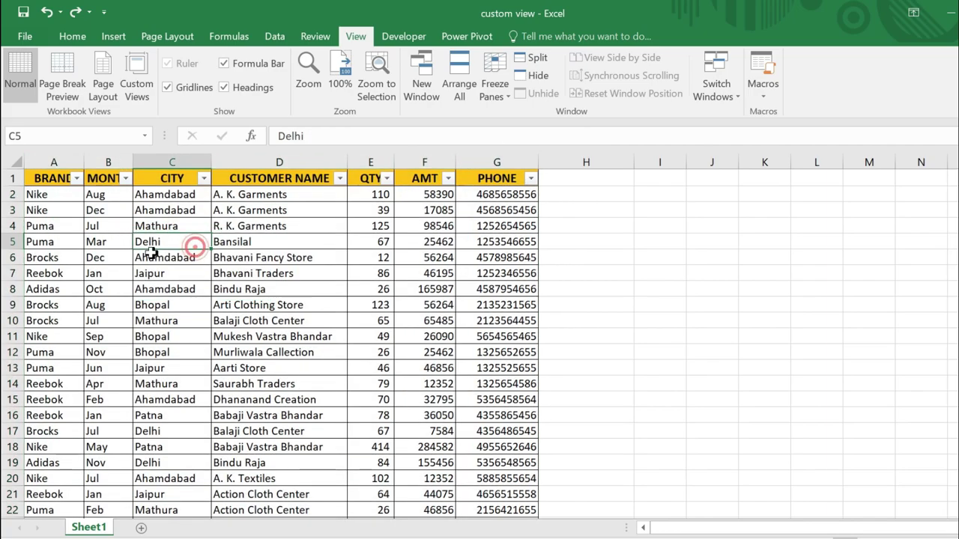
left_click(136, 84)
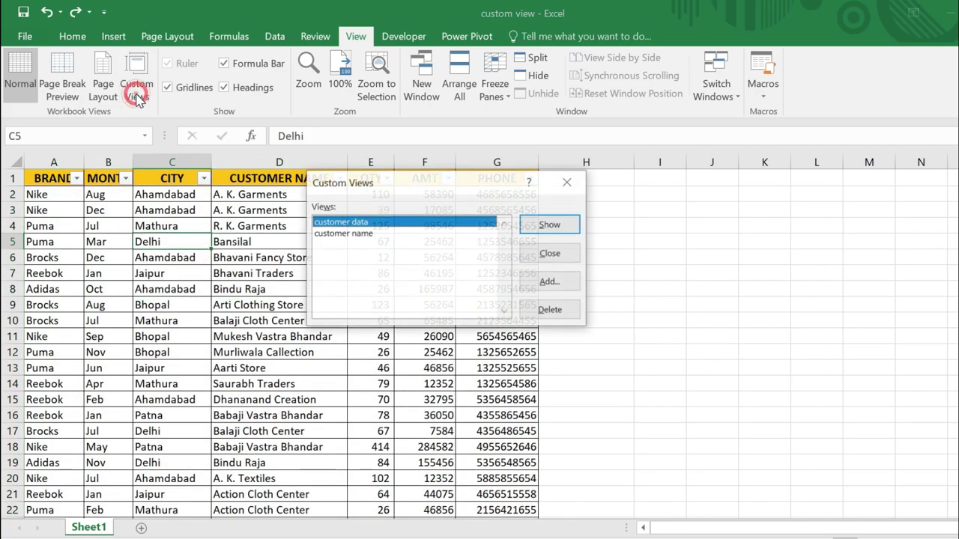
left_click(560, 287)
type("all data")
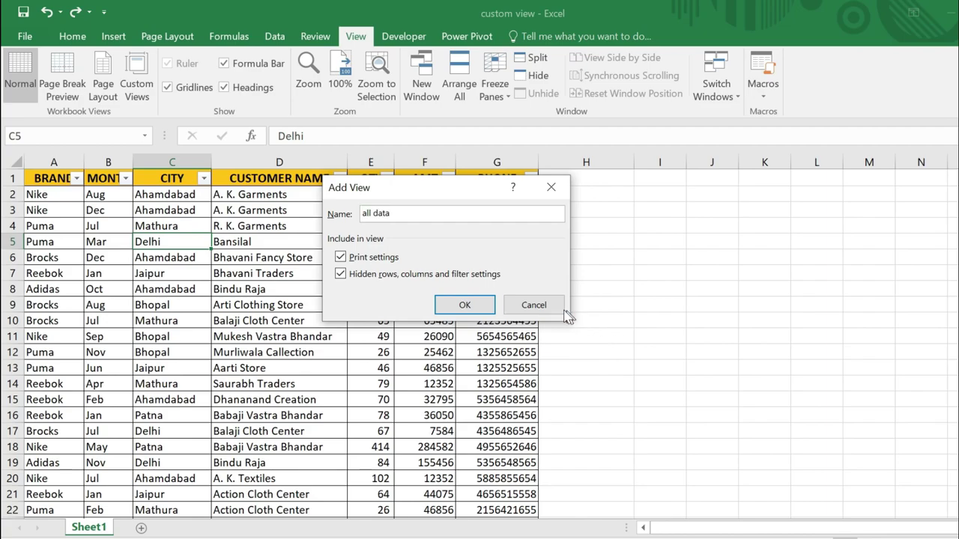
left_click(471, 305)
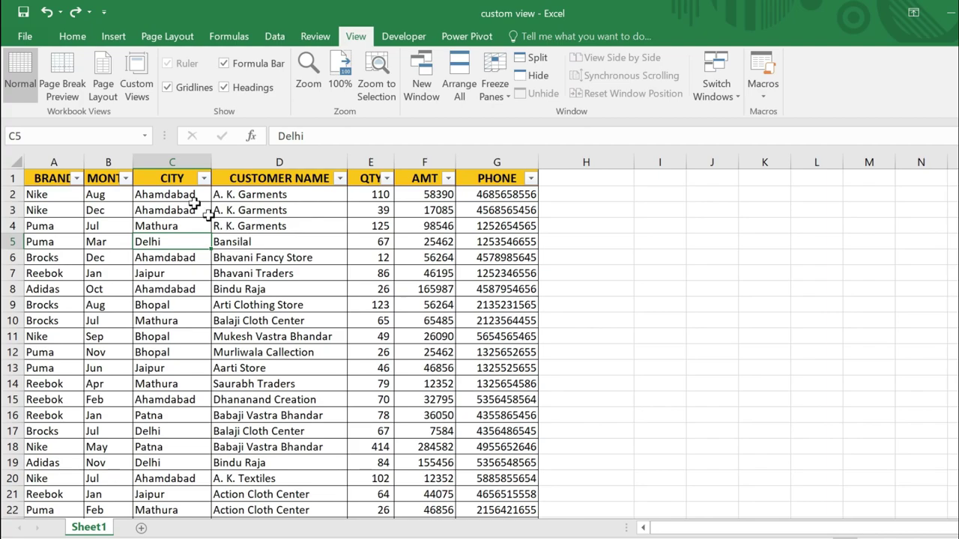
Apply the 'customer data' view (BRAND, CITY, CUSTOMER NAME, PHONE) and check its print preview.
left_click(142, 97)
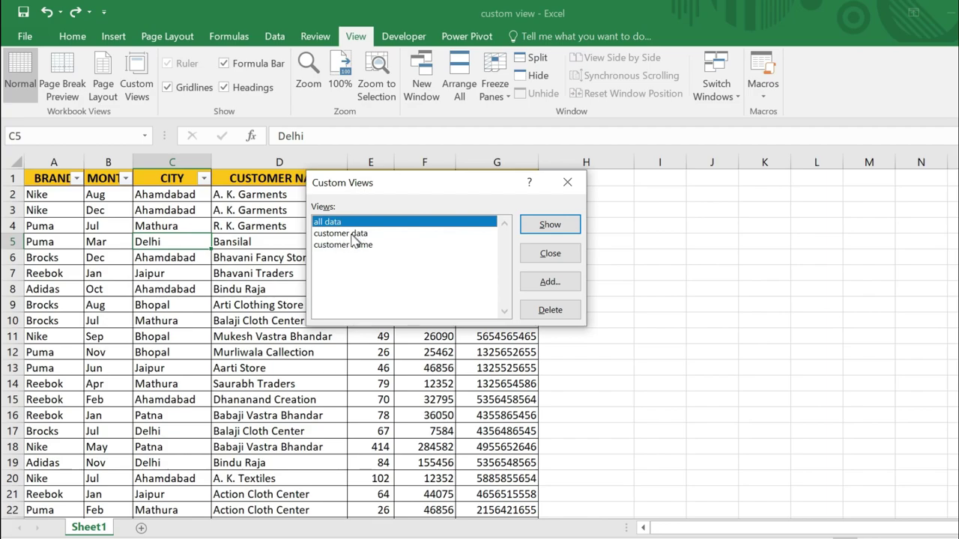
left_click(352, 233)
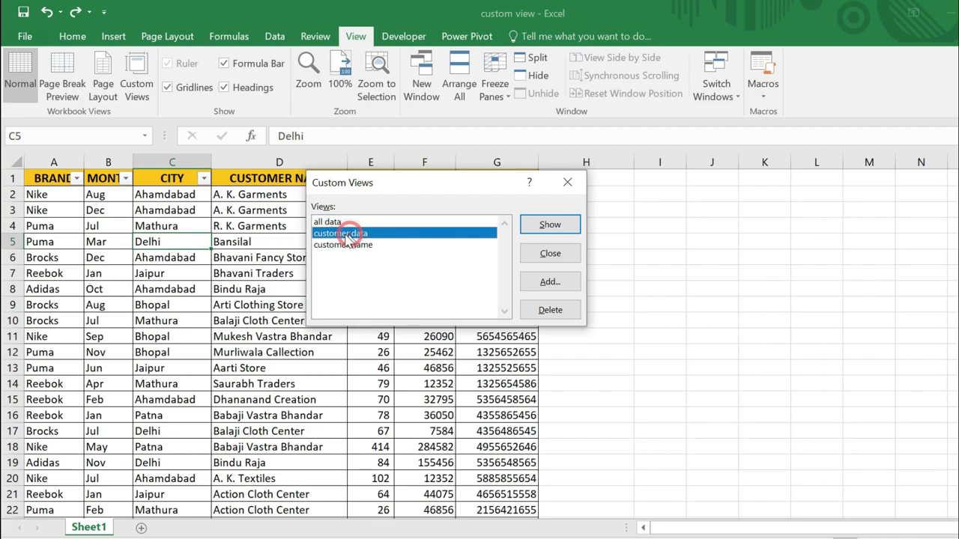
left_click(555, 227)
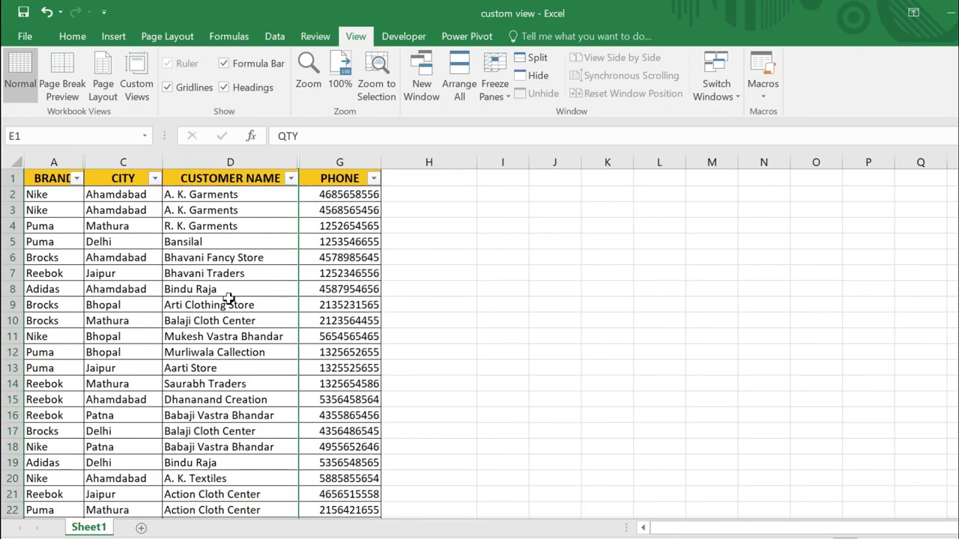
key("ctrl+p")
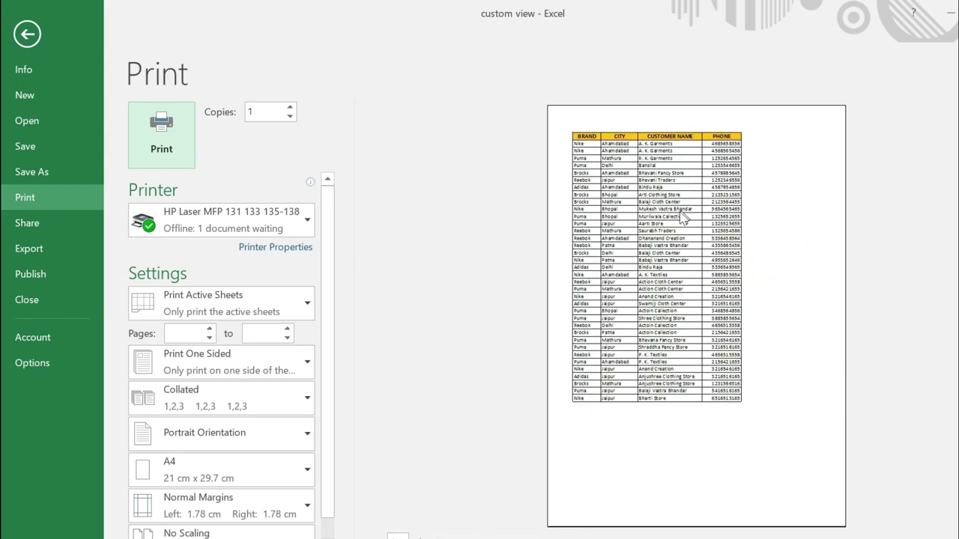
key("Escape")
Try the 'customer name' view, then apply 'all data' to restore all seven columns.
left_click(139, 88)
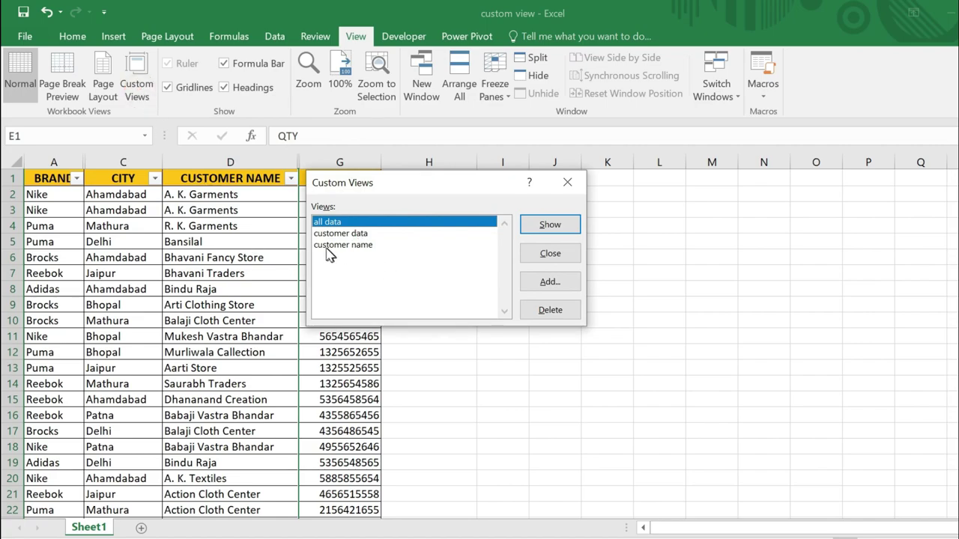
left_click(329, 246)
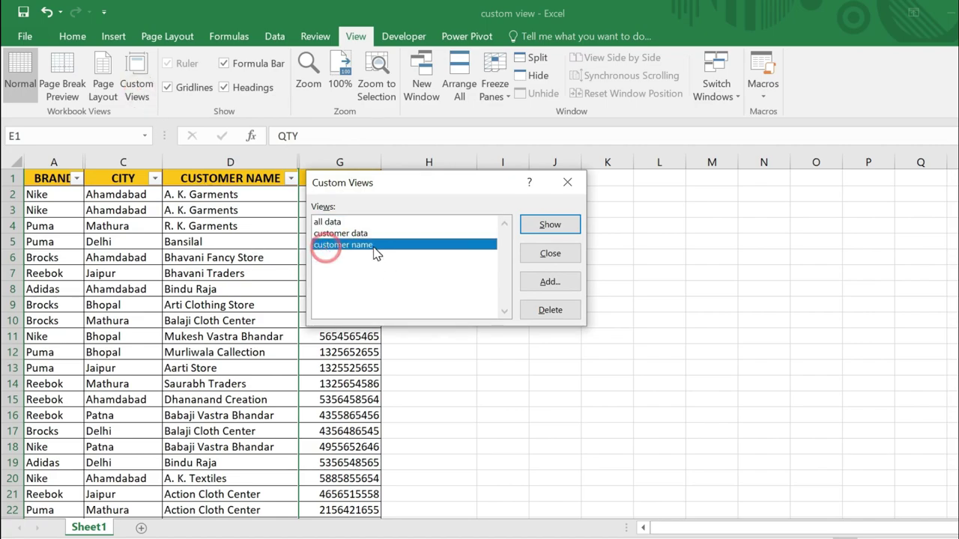
left_click(552, 225)
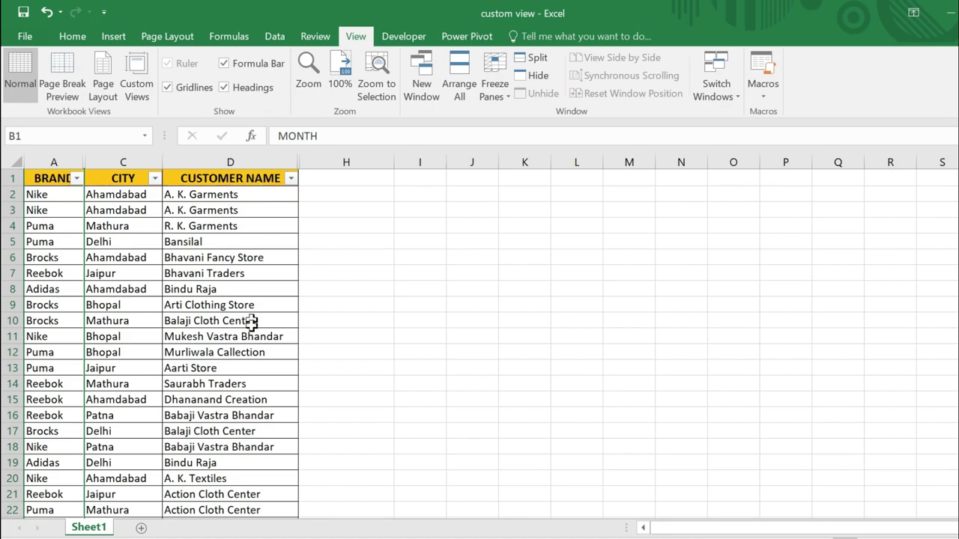
left_click(140, 91)
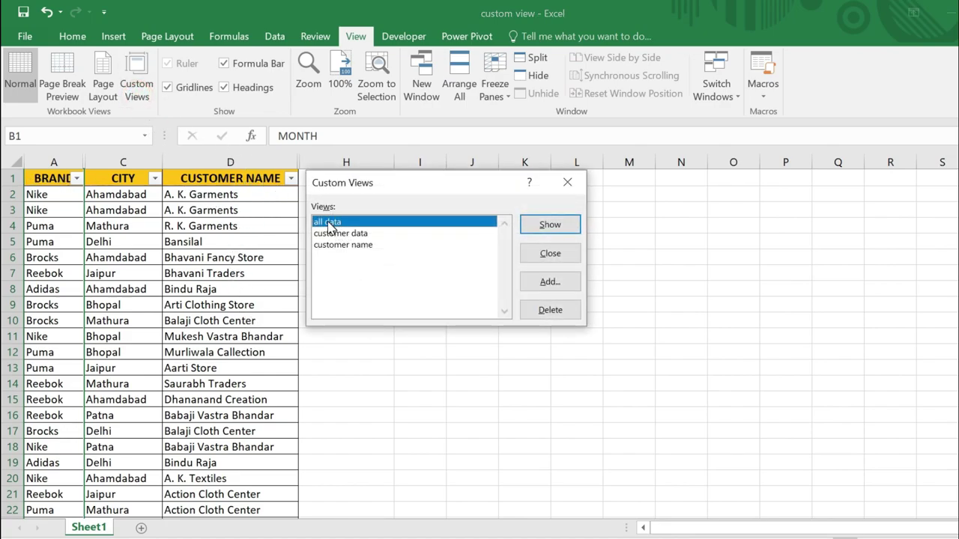
left_click(549, 225)
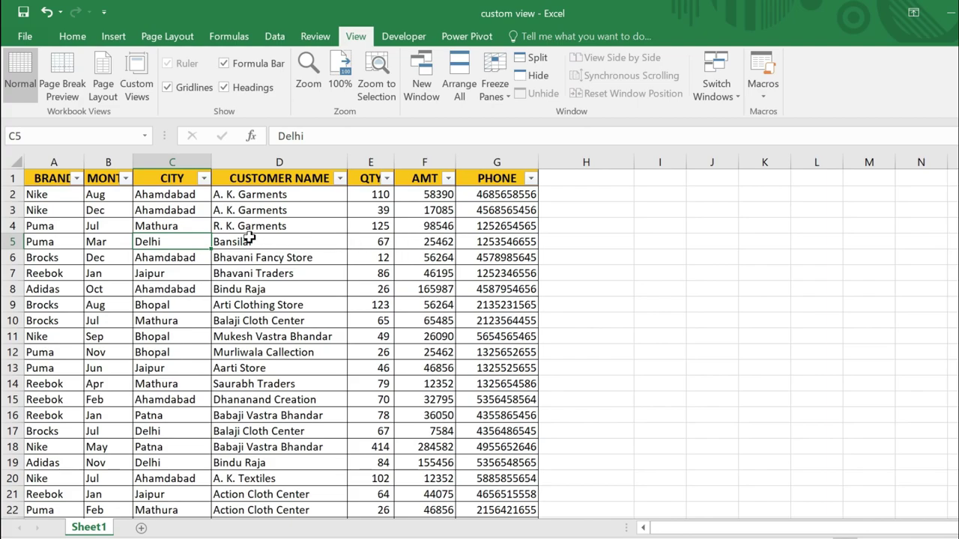
Delete the 'all data', 'customer data' and 'customer name' custom views, then select header row A1:G1.
left_click(178, 212)
left_click(135, 80)
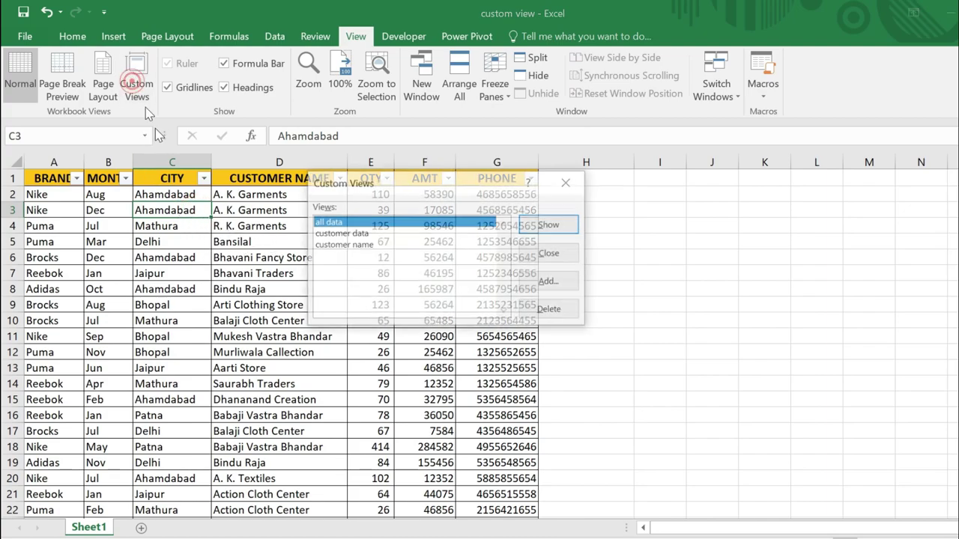
left_click(554, 308)
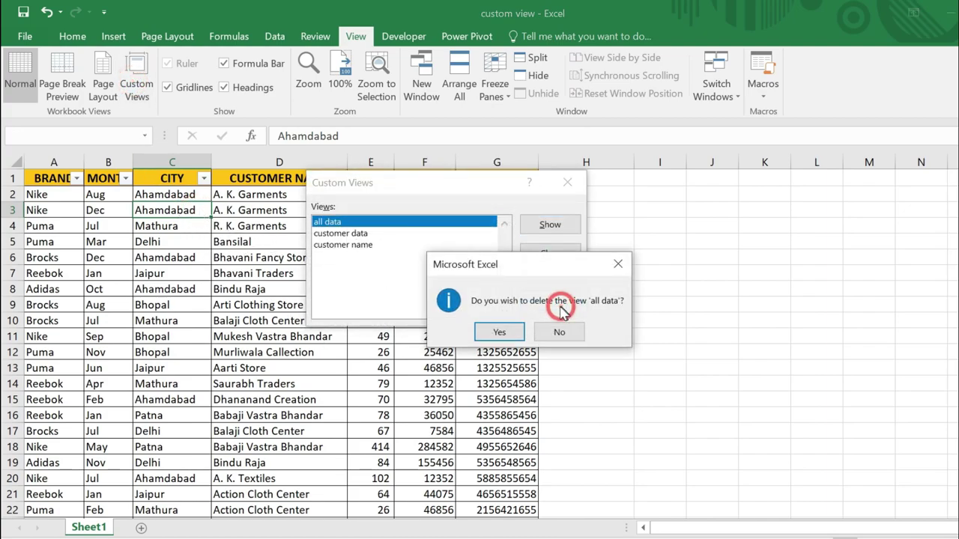
left_click(499, 332)
left_click(552, 309)
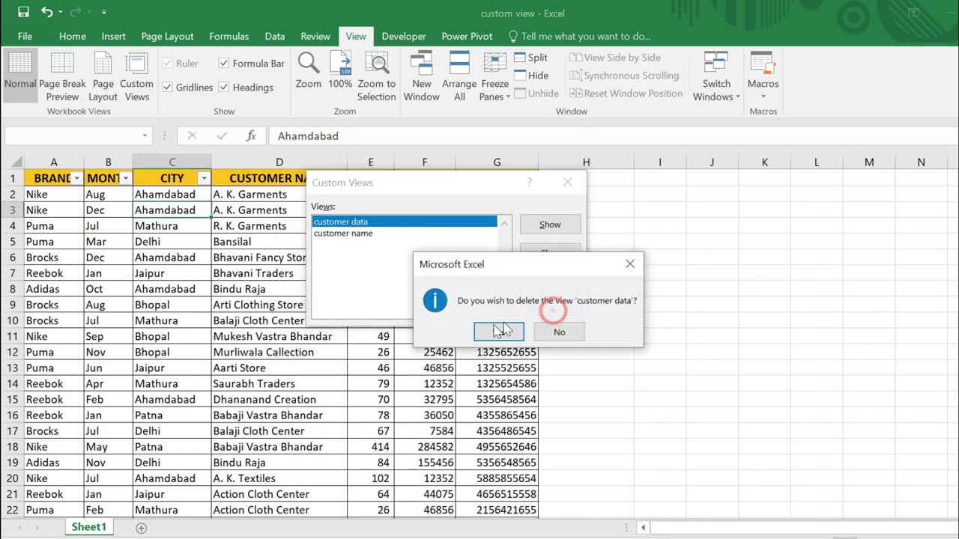
left_click(499, 332)
left_click(553, 309)
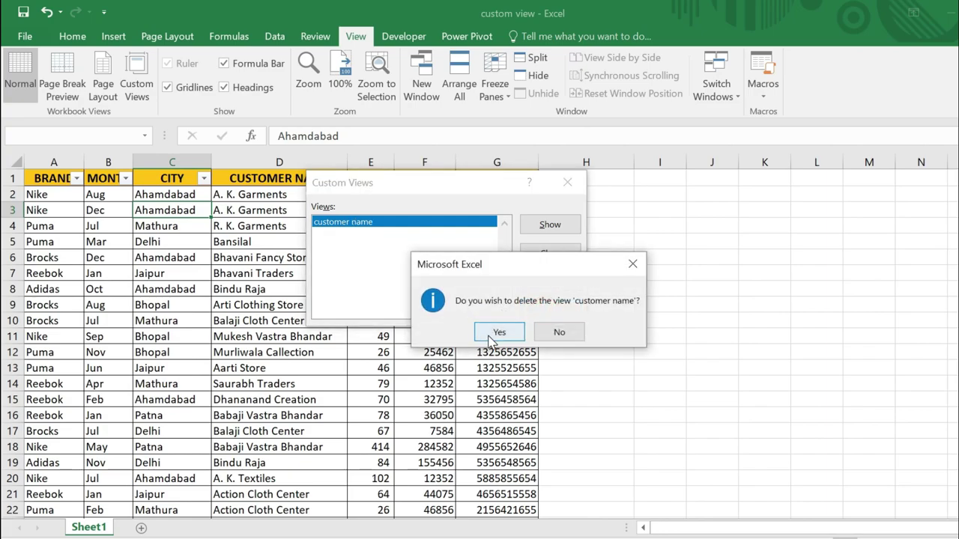
left_click(494, 333)
left_click(556, 254)
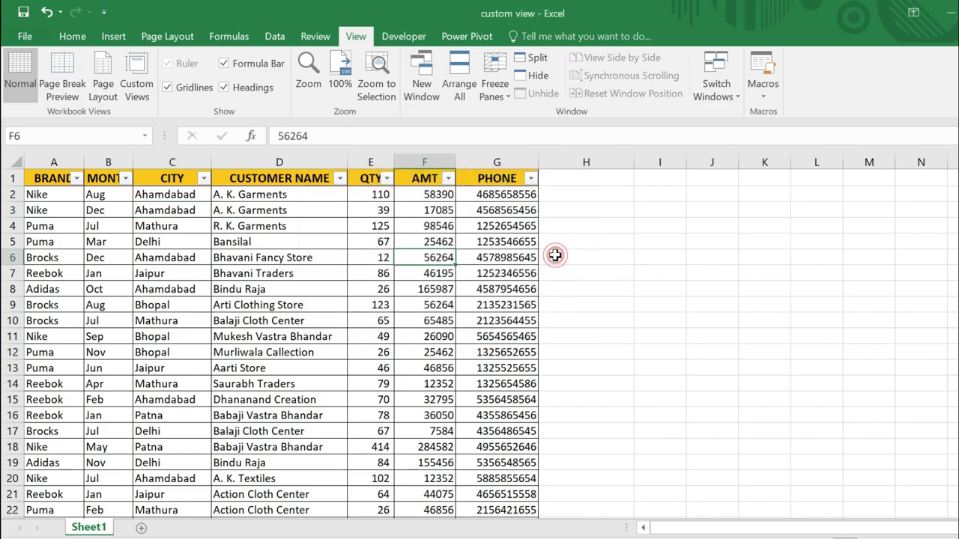
left_click(375, 274)
left_click_drag(57, 179, 539, 179)
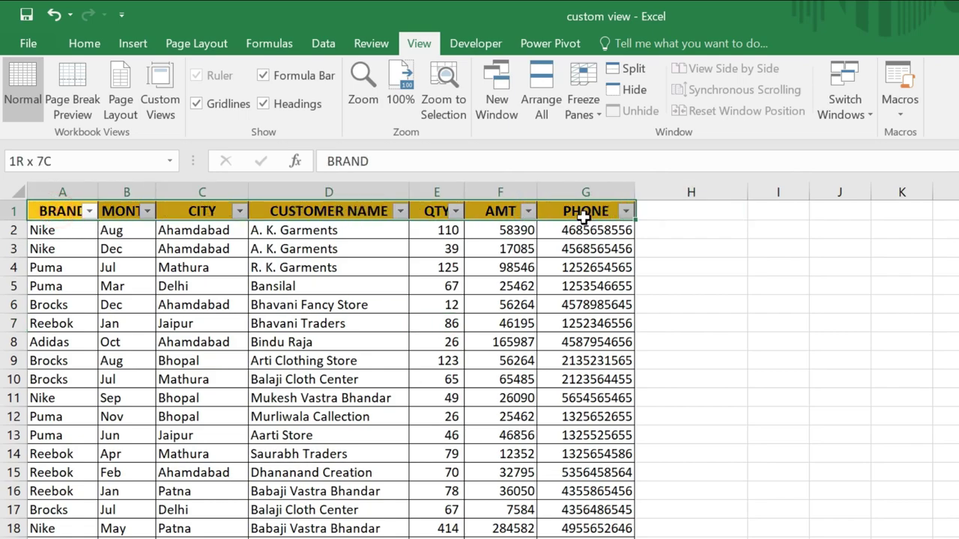
Filter the BRAND column to Adidas and Nike only, leaving 12 rows visible.
left_click_drag(635, 213, 570, 216)
left_click(213, 269)
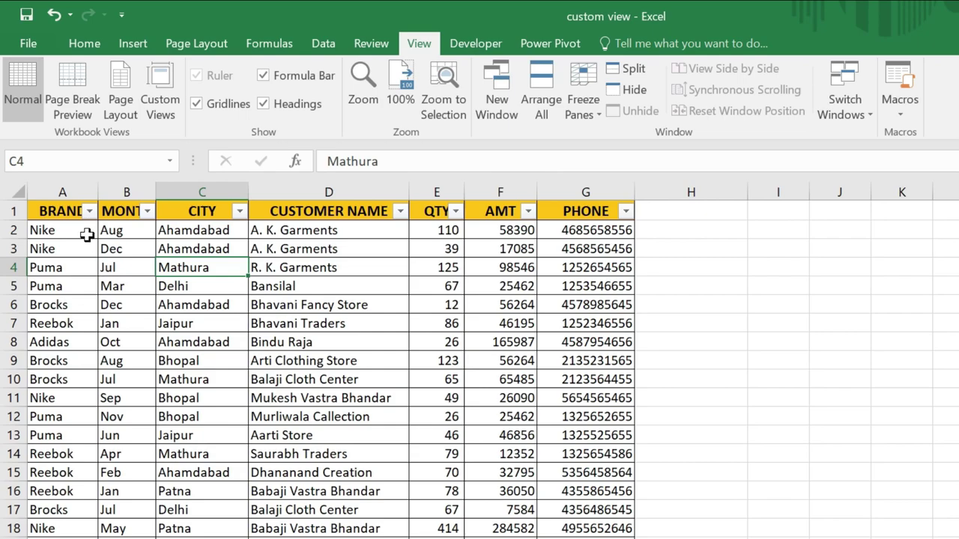
left_click(89, 211)
left_click(46, 400)
left_click(47, 416)
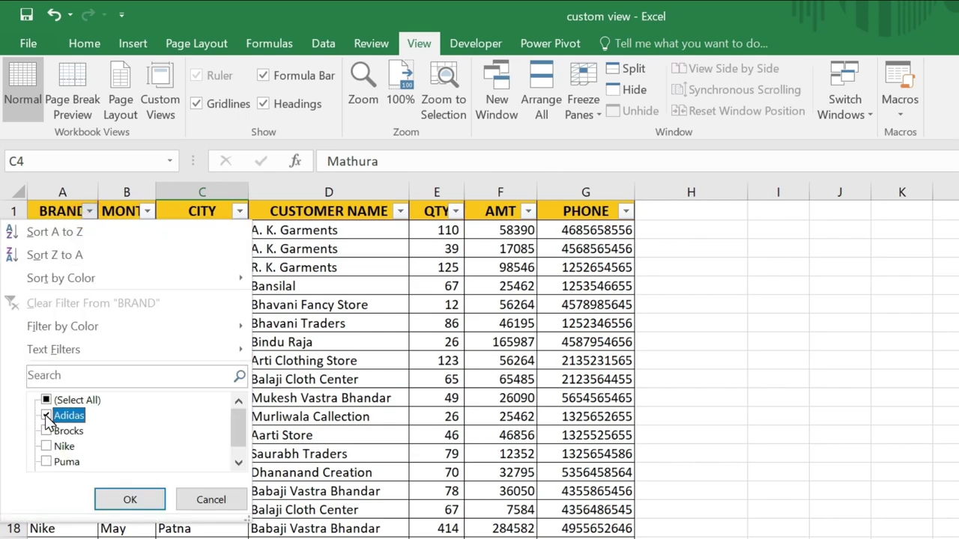
left_click(47, 446)
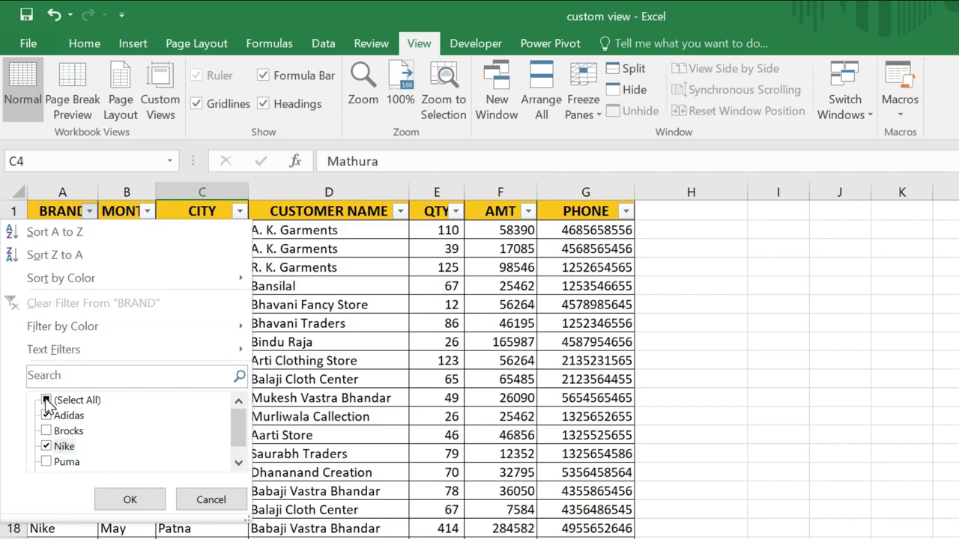
left_click(46, 401)
left_click(46, 400)
left_click(46, 415)
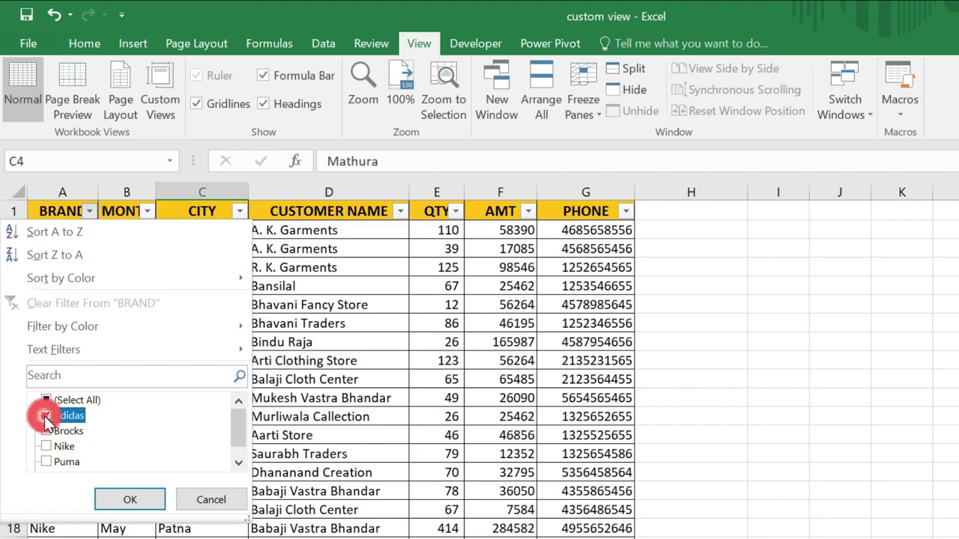
left_click(46, 447)
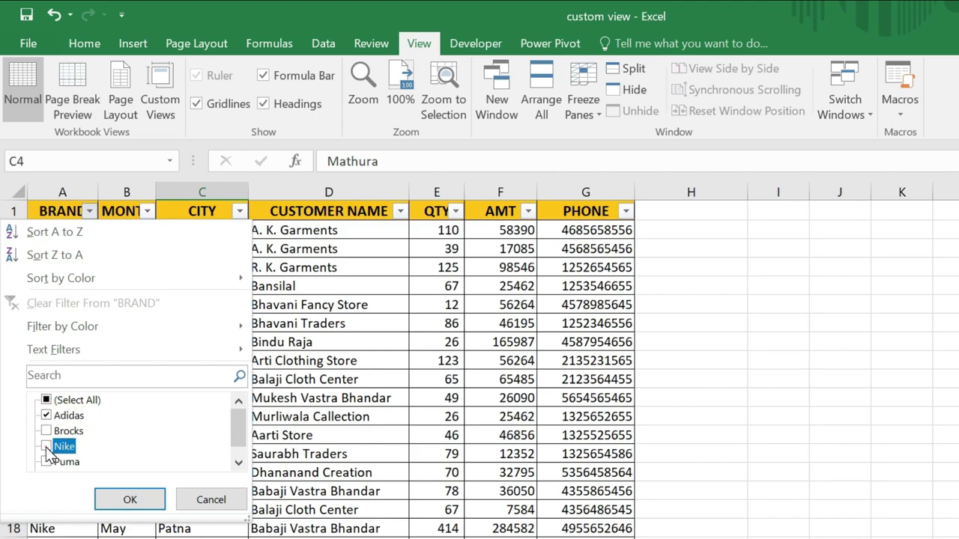
left_click(127, 500)
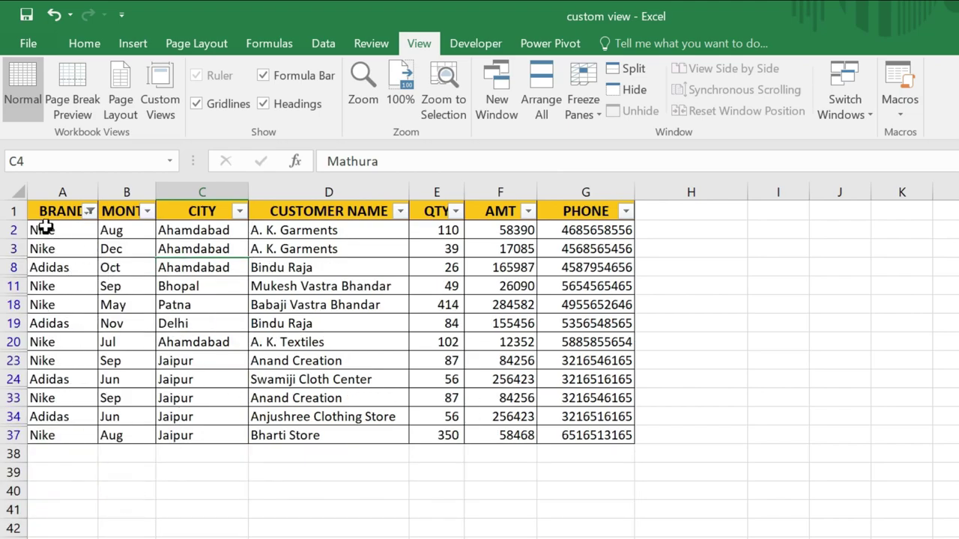
mouse_move(45, 231)
left_mouse_down()
mouse_move(611, 401)
mouse_move(611, 416)
left_mouse_up()
Add a custom view named 'Nike adidas' capturing the Adidas and Nike brand filter.
left_click(323, 379)
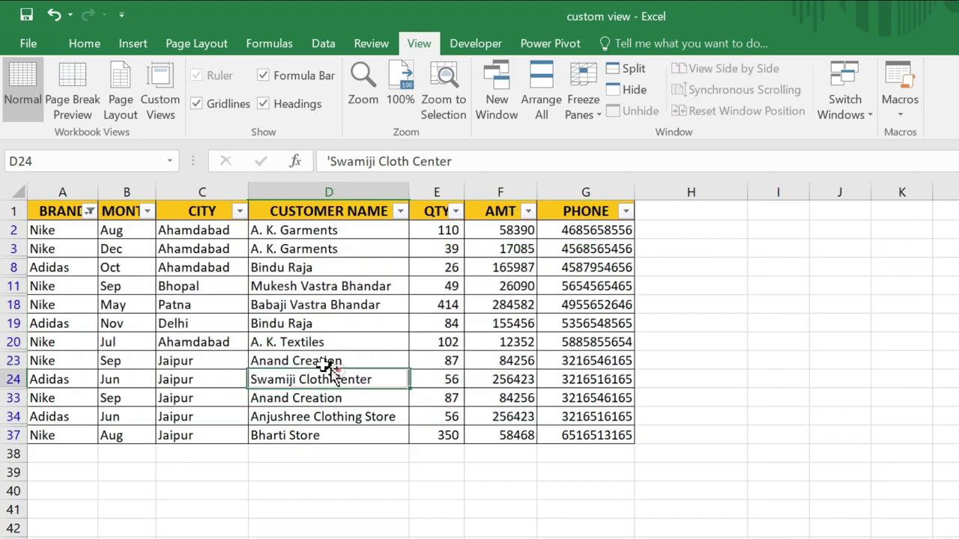
left_click(239, 212)
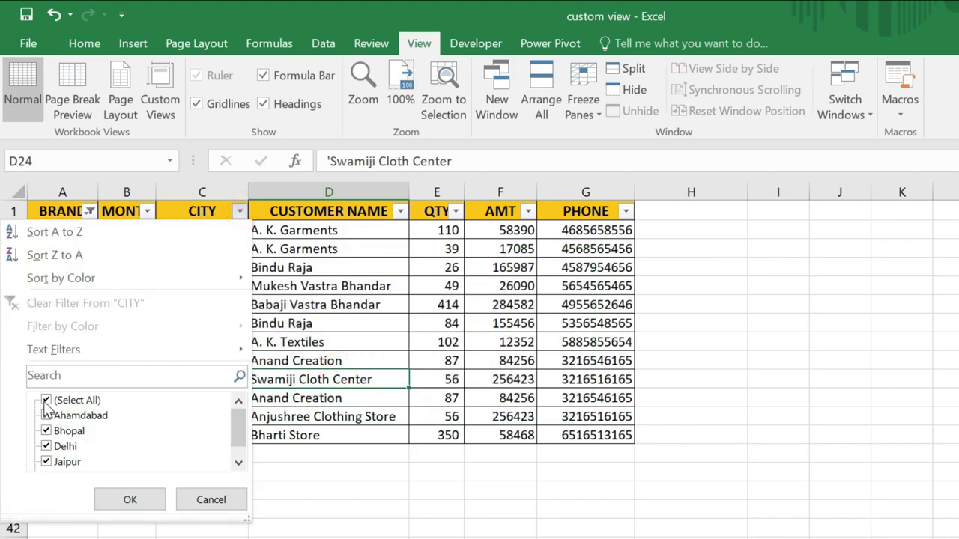
left_click(212, 500)
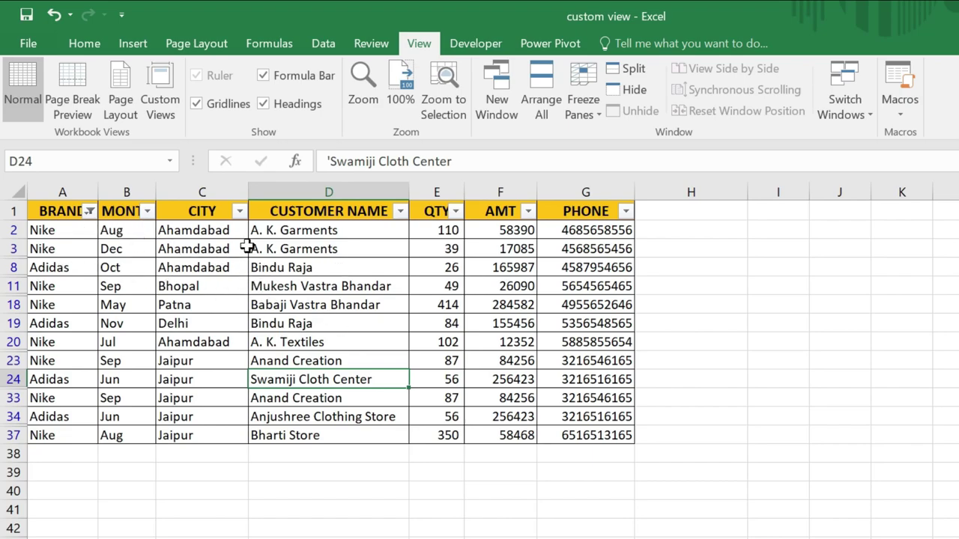
left_click(159, 105)
left_click(656, 333)
type("Nike adidas")
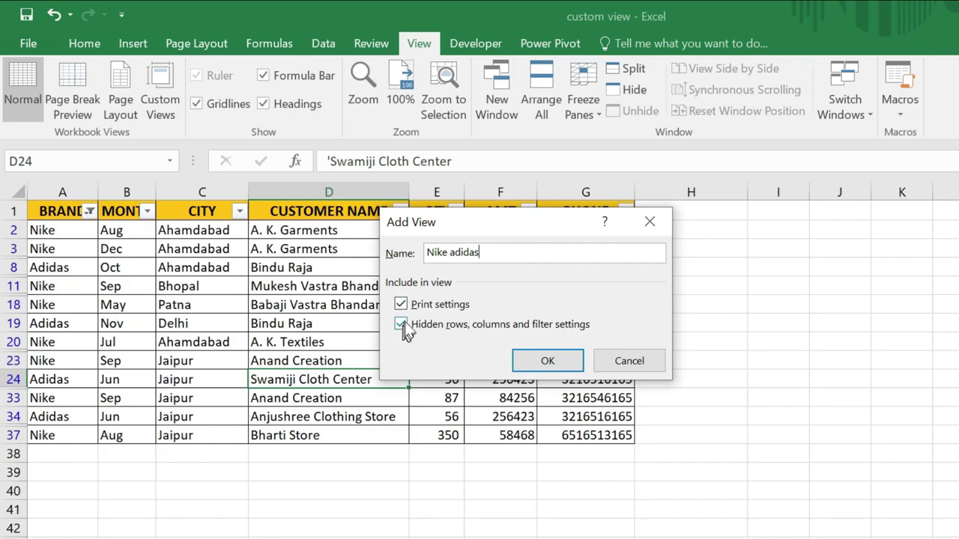
left_click(551, 362)
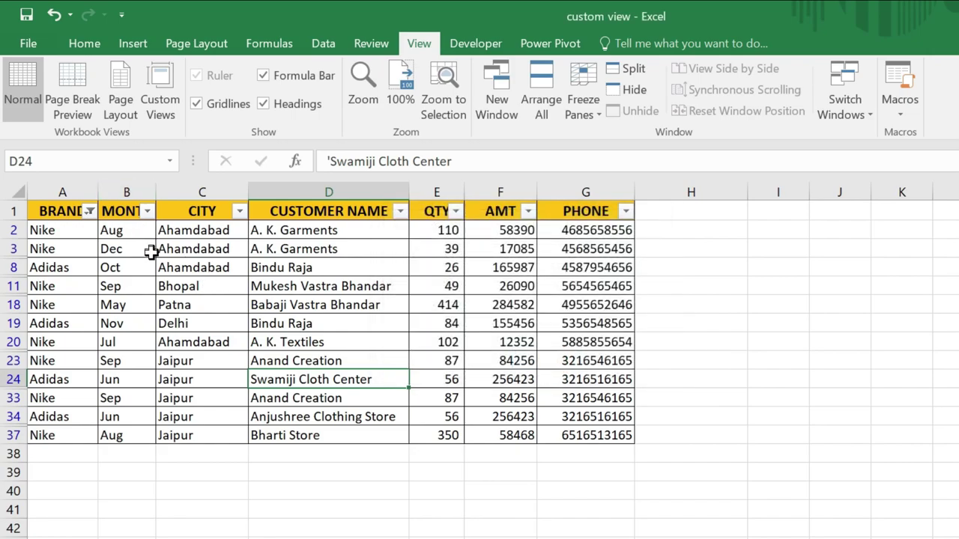
Filter BRAND to show only the 11 Puma rows.
left_click(89, 211)
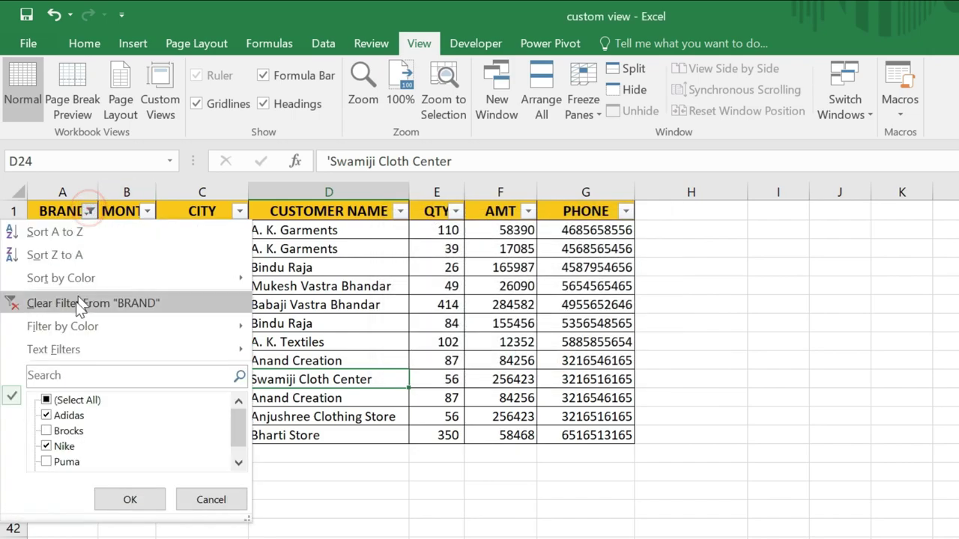
left_click(46, 401)
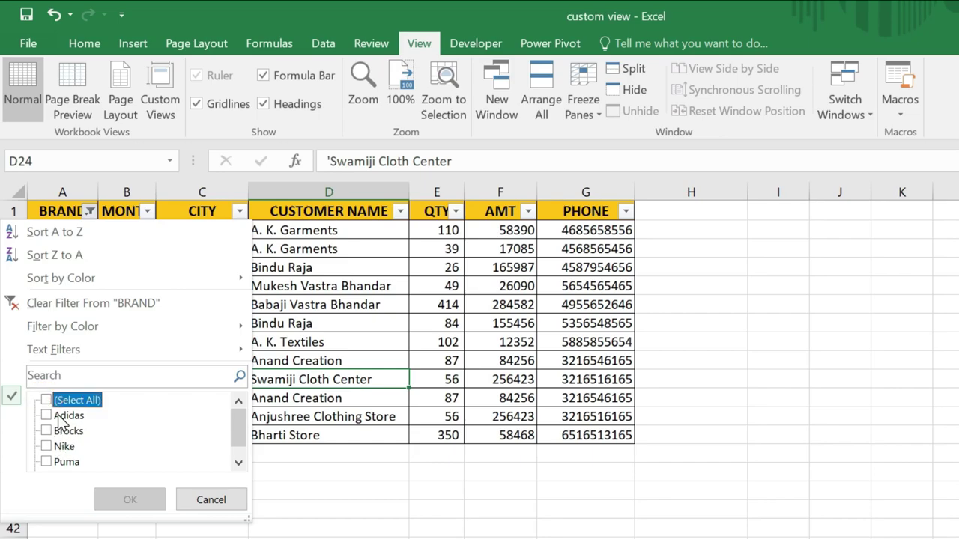
left_click(46, 462)
left_click(130, 500)
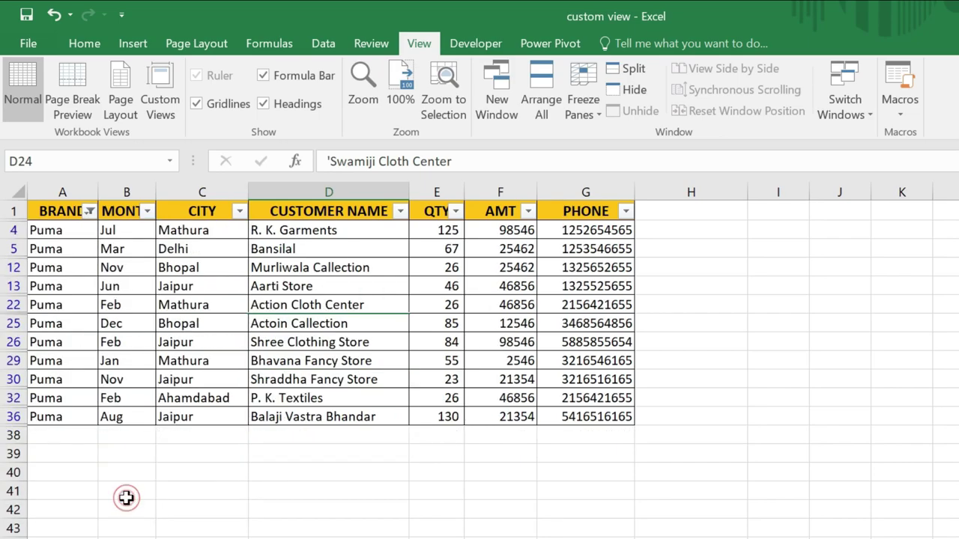
Save the Puma-filtered layout as custom view 'puma'.
left_click(160, 97)
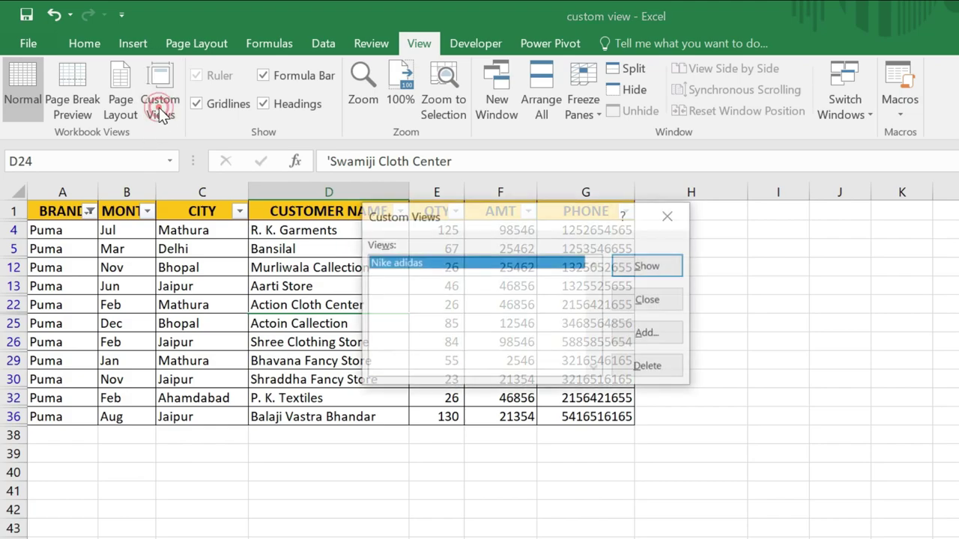
left_click(657, 336)
type("puma")
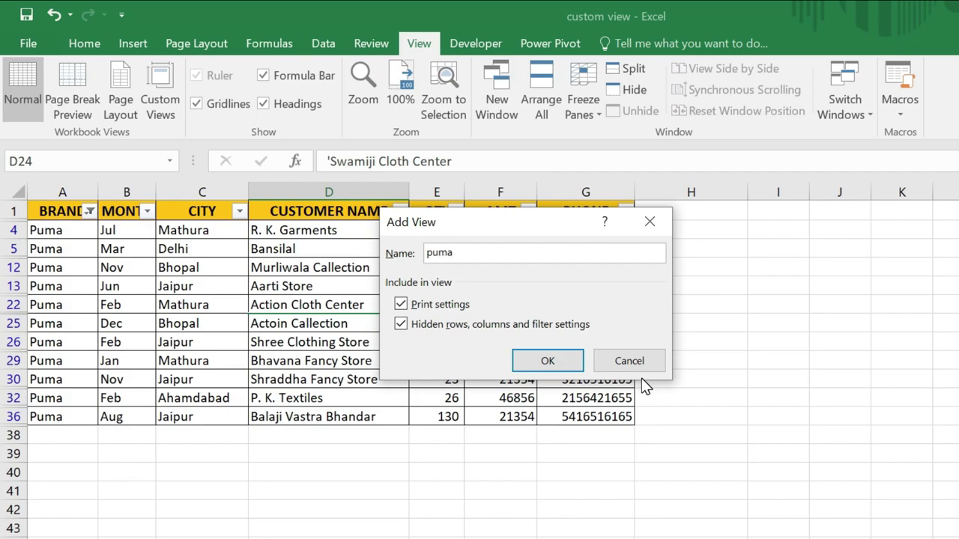
left_click(552, 361)
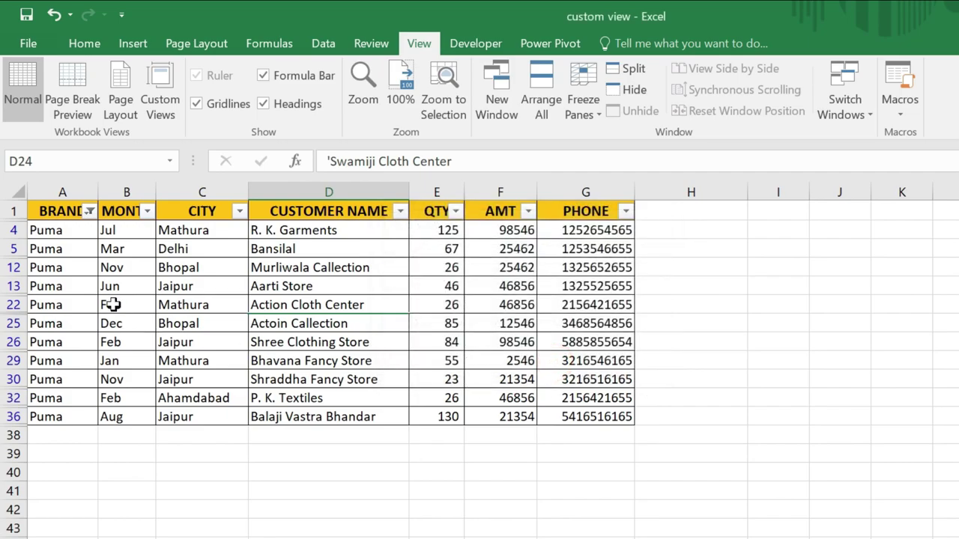
Clear the BRAND filter and filter CITY to show only the 12 Jaipur rows.
left_click(89, 211)
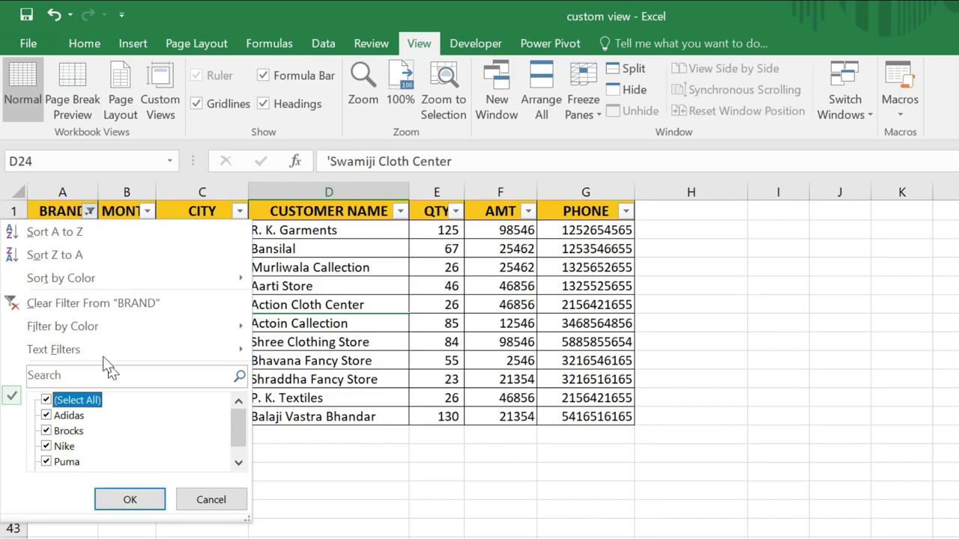
left_click(131, 499)
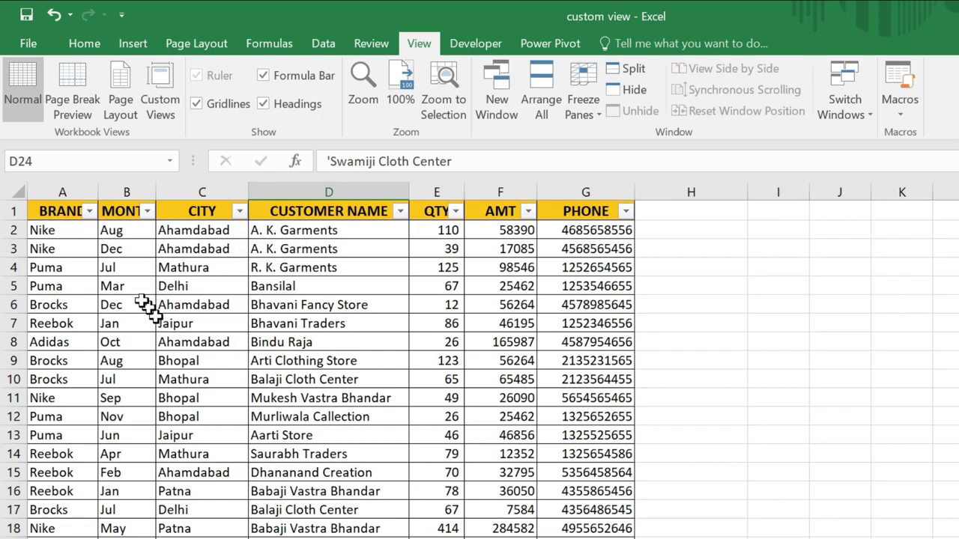
left_click(239, 211)
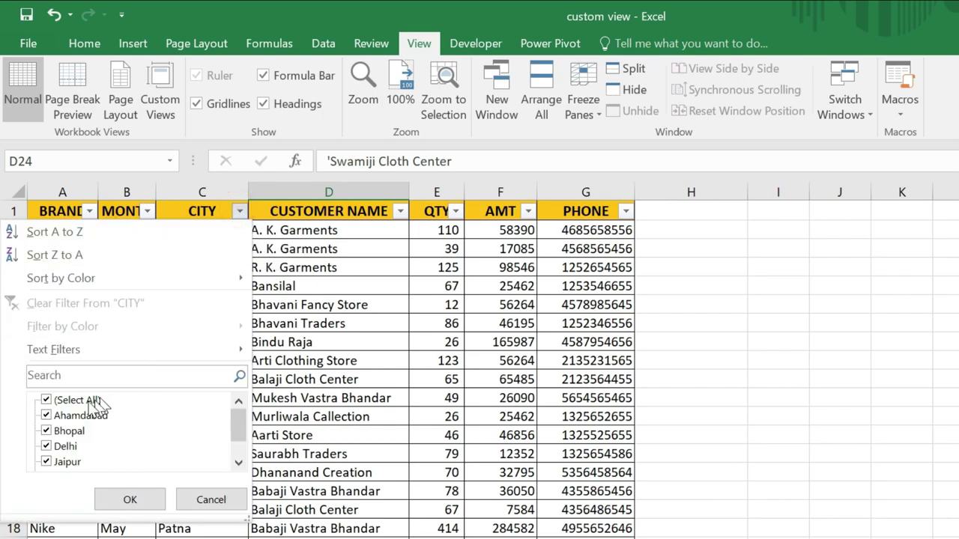
left_click(47, 400)
left_click(47, 462)
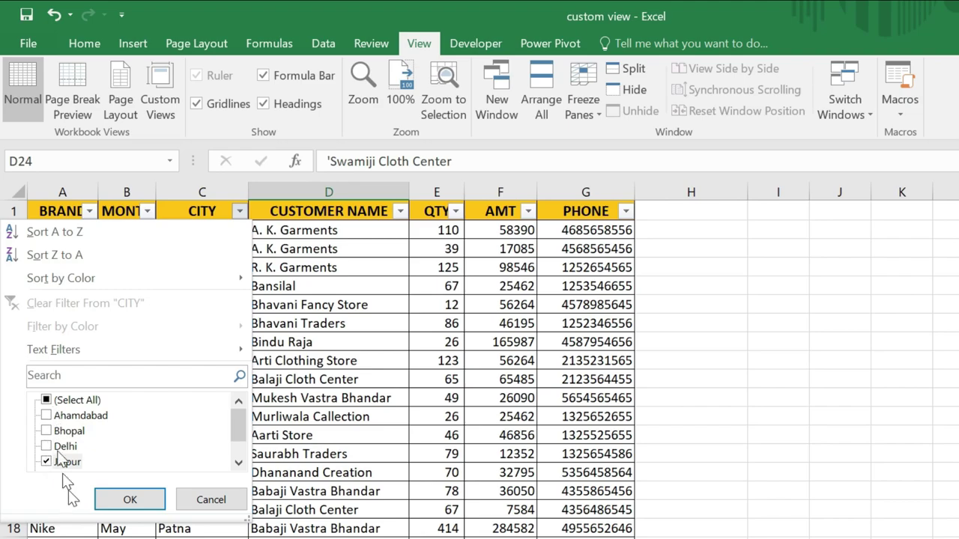
left_click(124, 499)
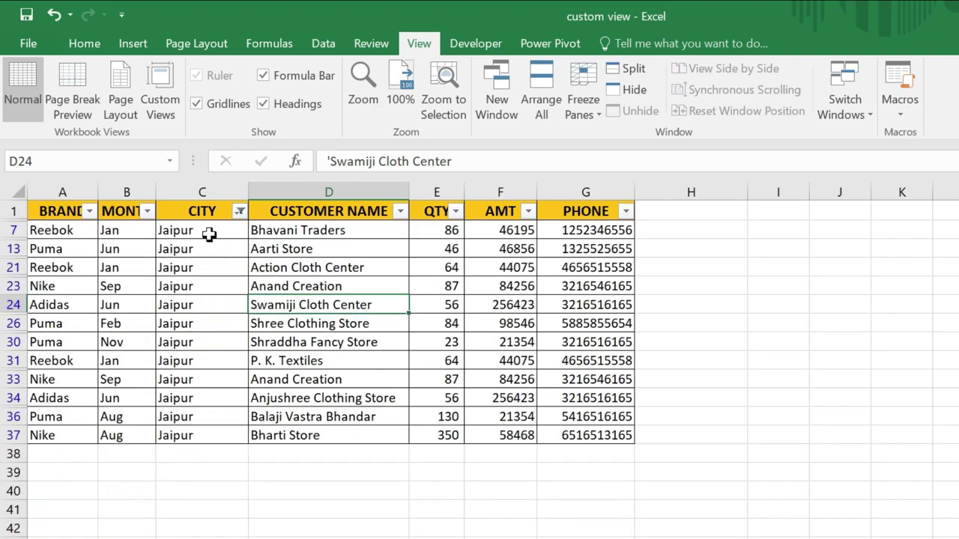
left_click_drag(208, 232, 196, 436)
left_click(198, 313)
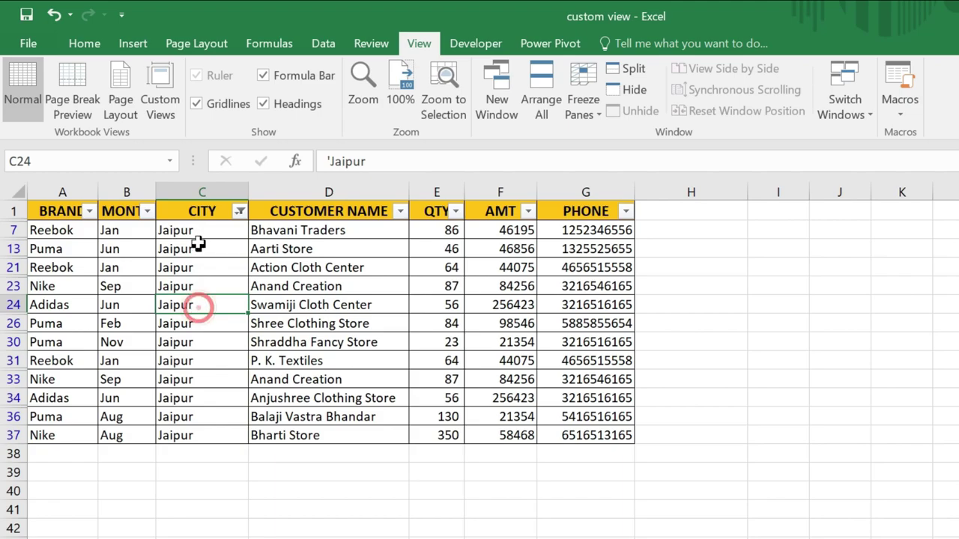
left_click_drag(206, 230, 200, 437)
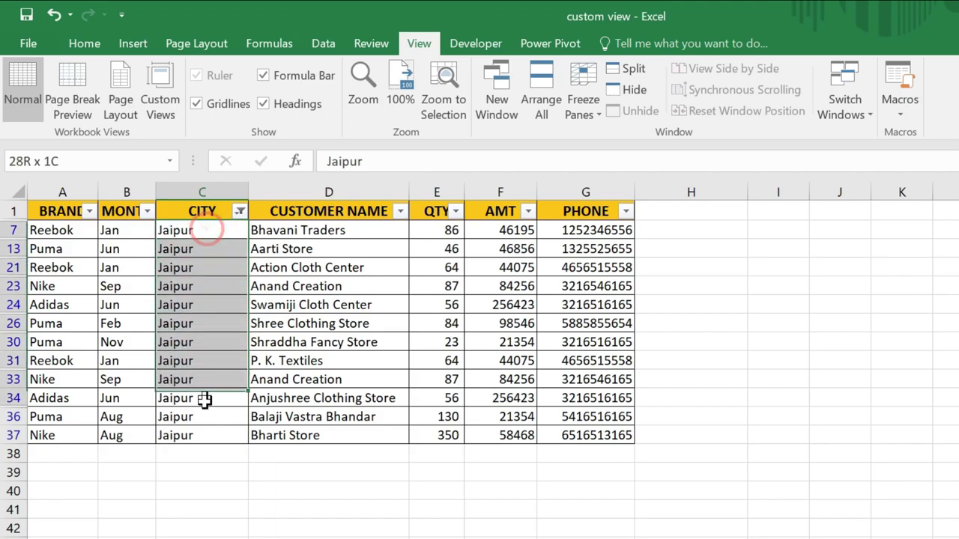
left_click(201, 362)
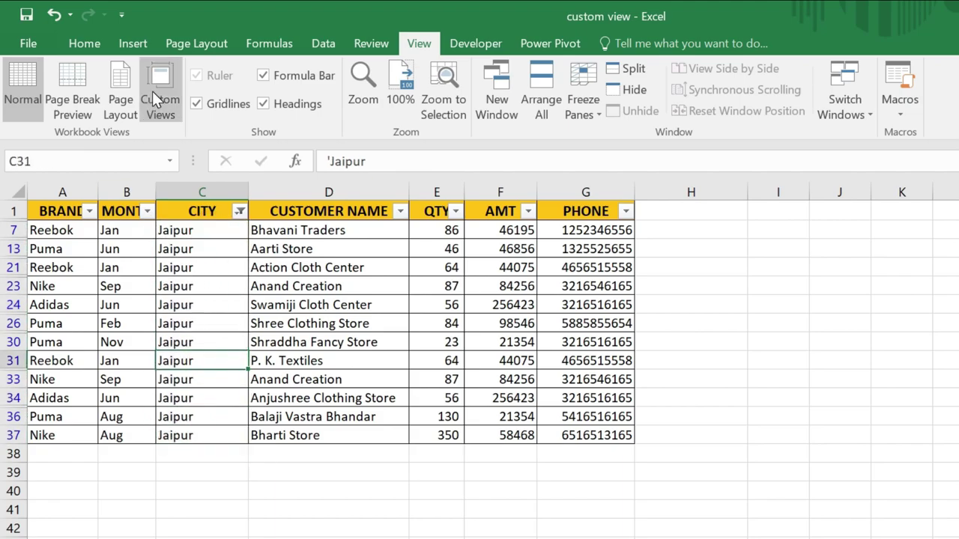
Save the Jaipur-filtered layout as custom view 'Jaipur'.
left_click(154, 96)
left_click(648, 332)
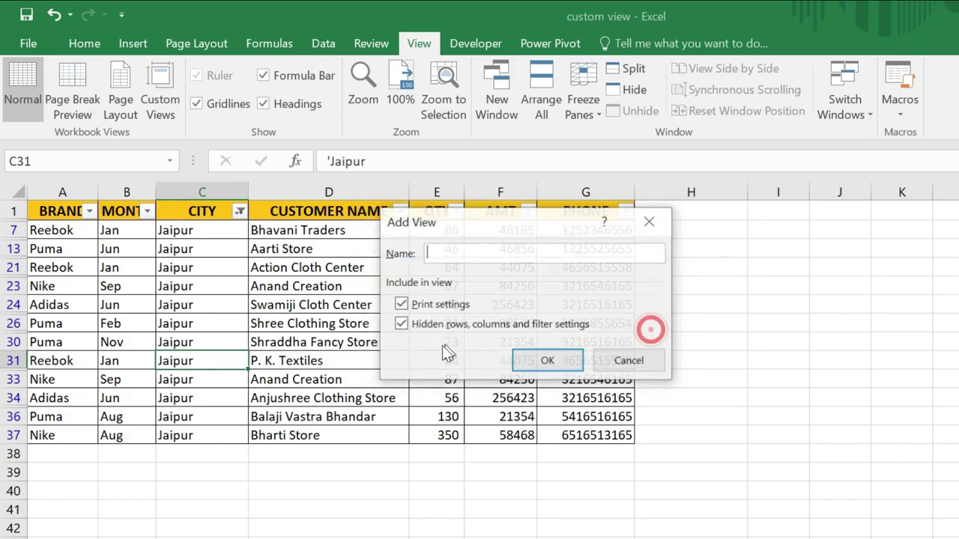
left_click(541, 361)
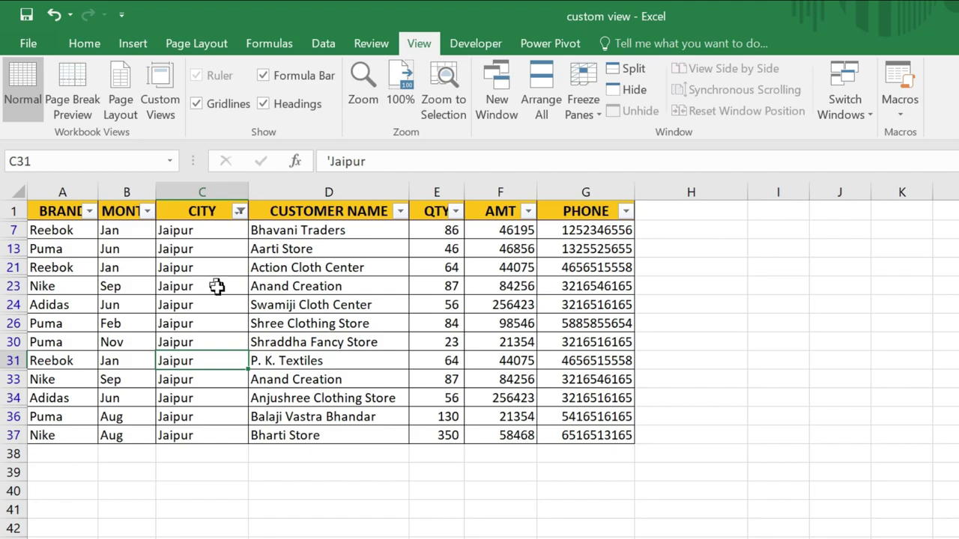
left_click(186, 322)
Filter CITY to Ahamdabad and Bhopal only, leaving 11 rows visible.
left_click(239, 211)
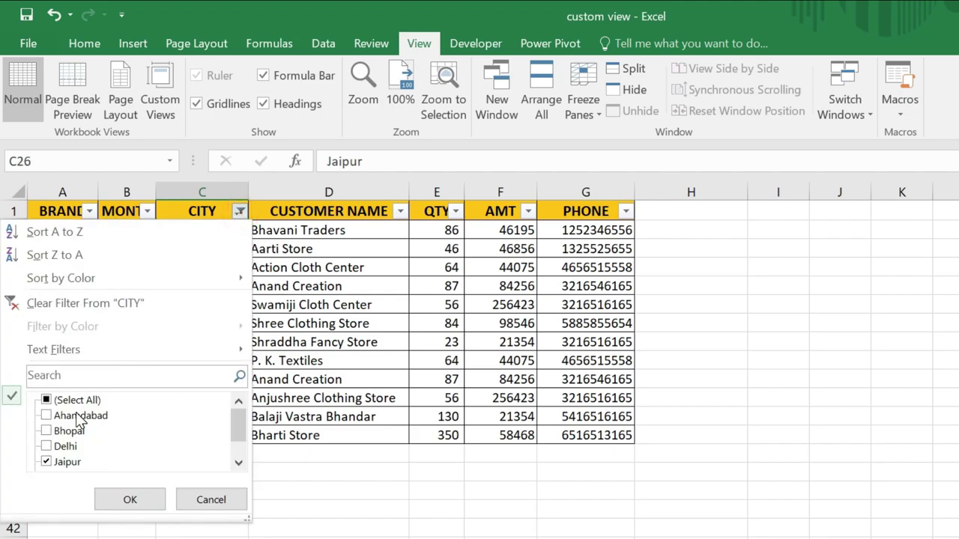
left_click(45, 416)
left_click(46, 400)
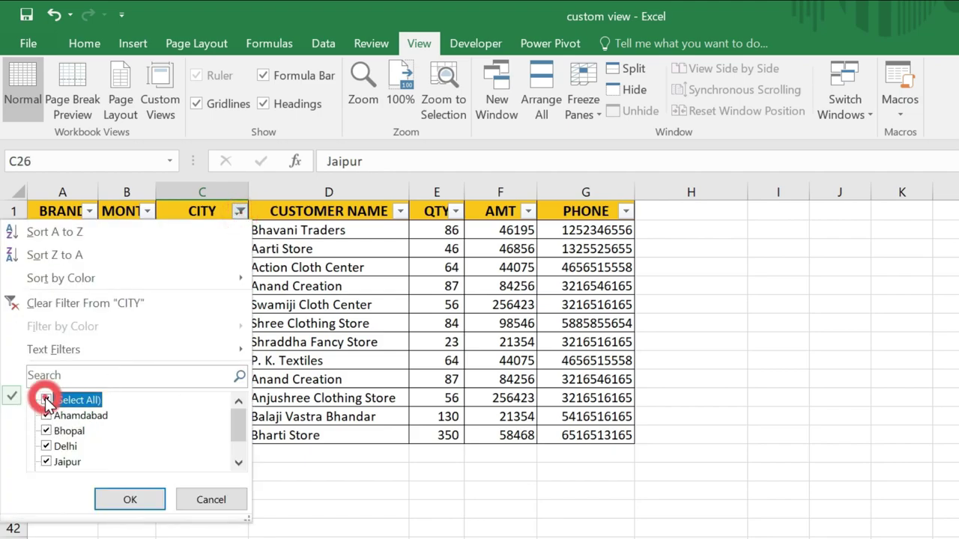
left_click(47, 400)
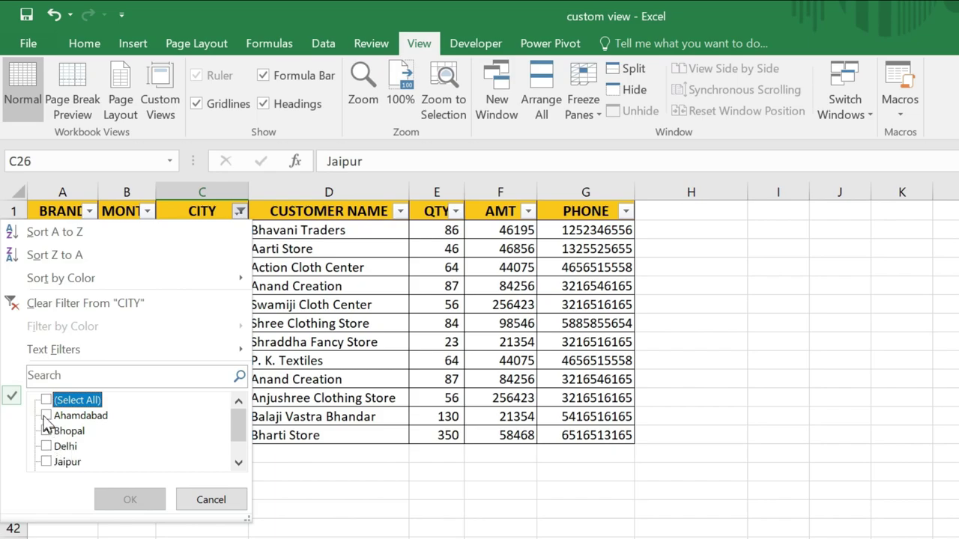
left_click(46, 416)
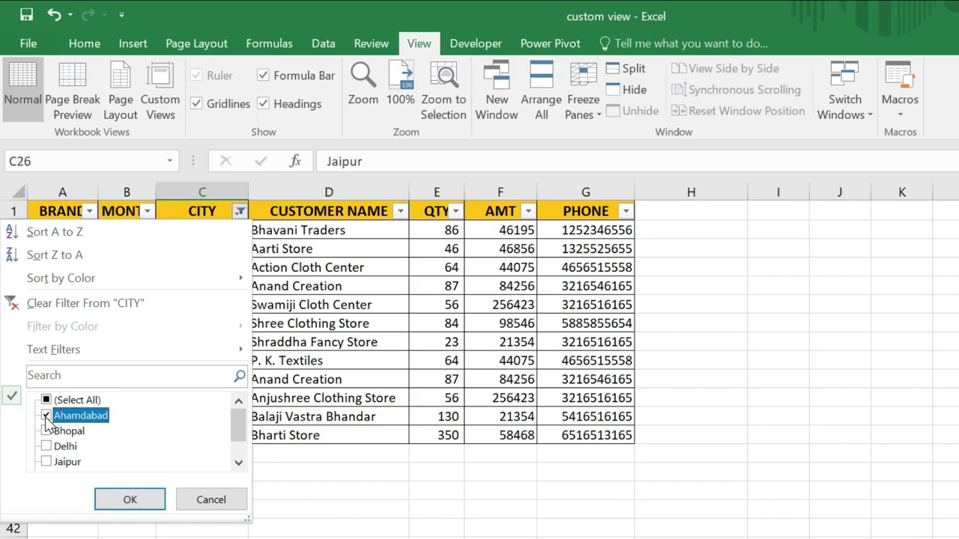
left_click(46, 431)
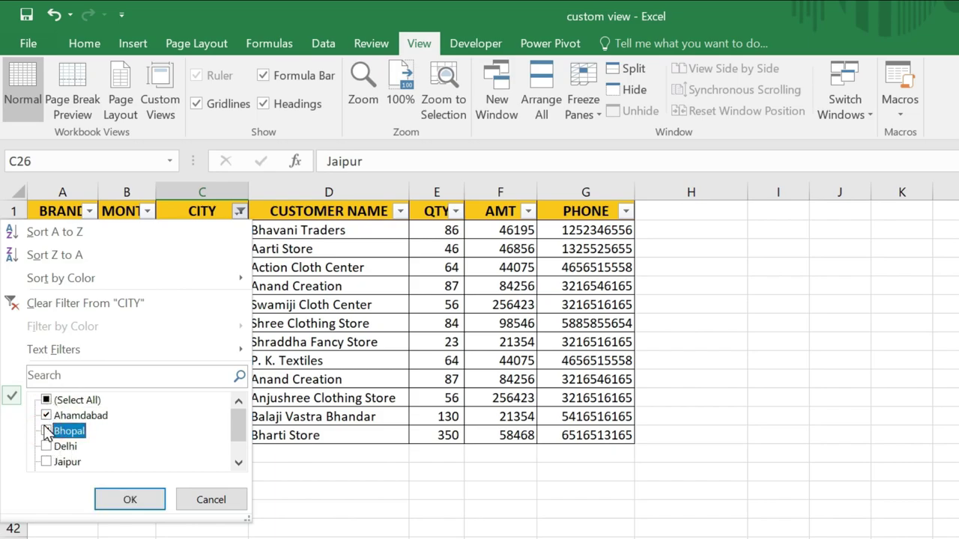
left_click(133, 499)
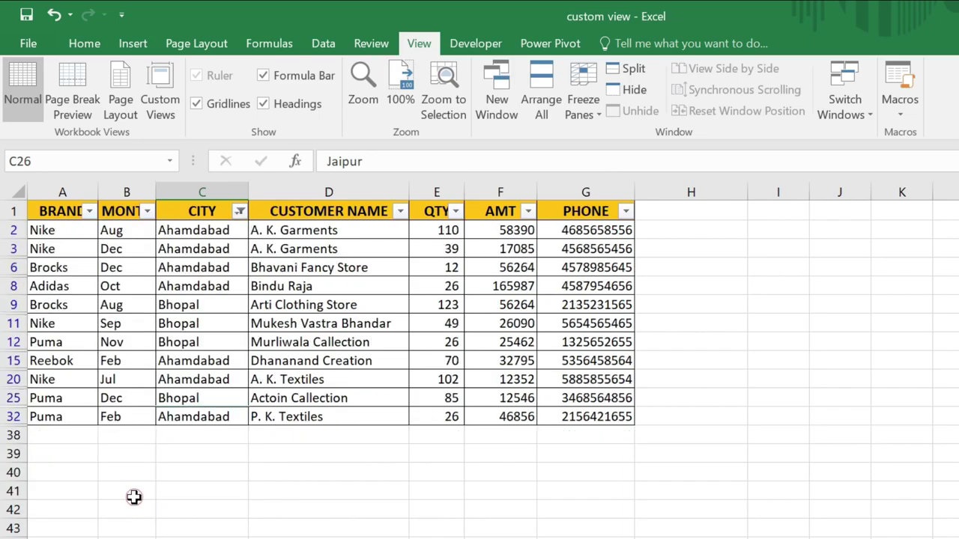
mouse_move(200, 228)
left_mouse_down()
mouse_move(212, 251)
mouse_move(212, 410)
left_mouse_up()
left_click_drag(195, 379, 195, 305)
left_click(217, 285)
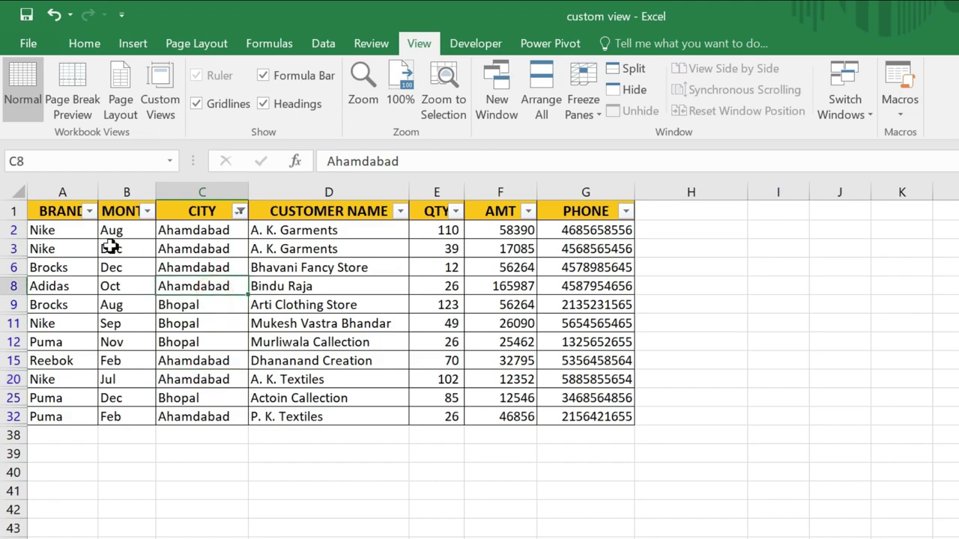
Save this city-filtered layout as custom view 'ahamdabad bhopal'.
left_click(160, 94)
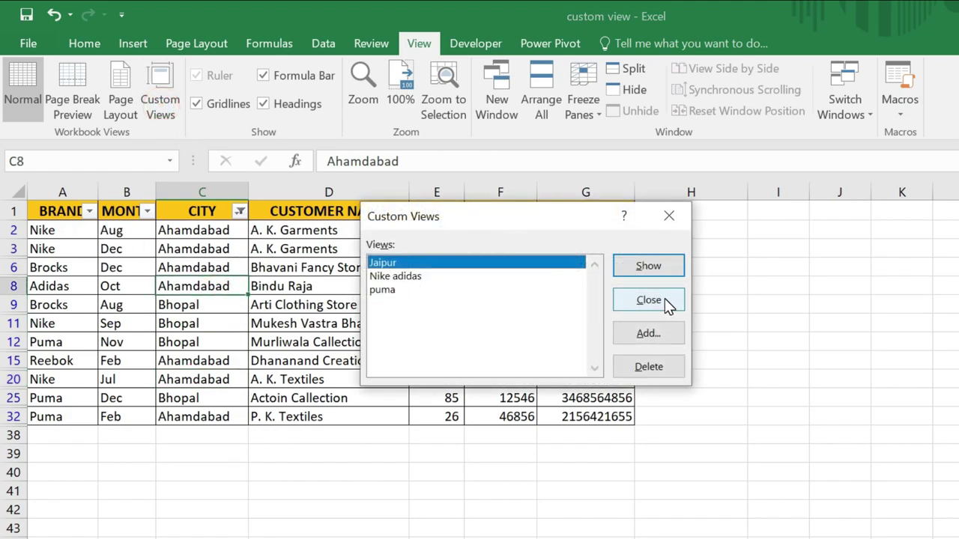
left_click(654, 337)
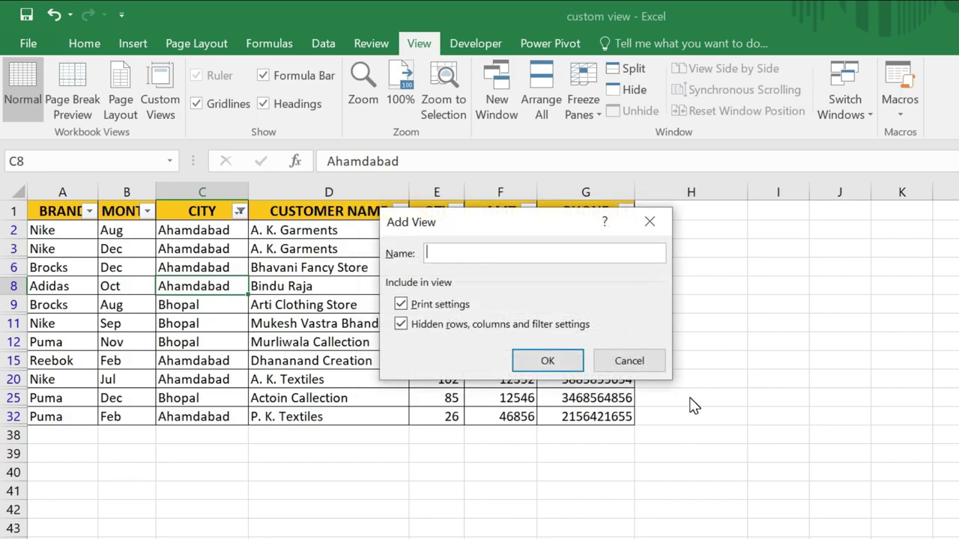
type("ahamdabad bho")
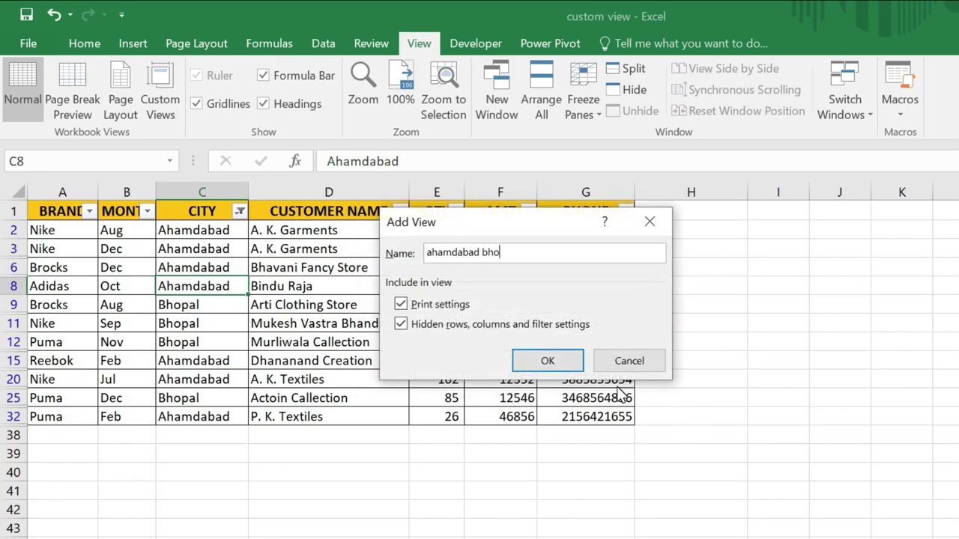
type("pal")
left_click(541, 363)
left_click(129, 267)
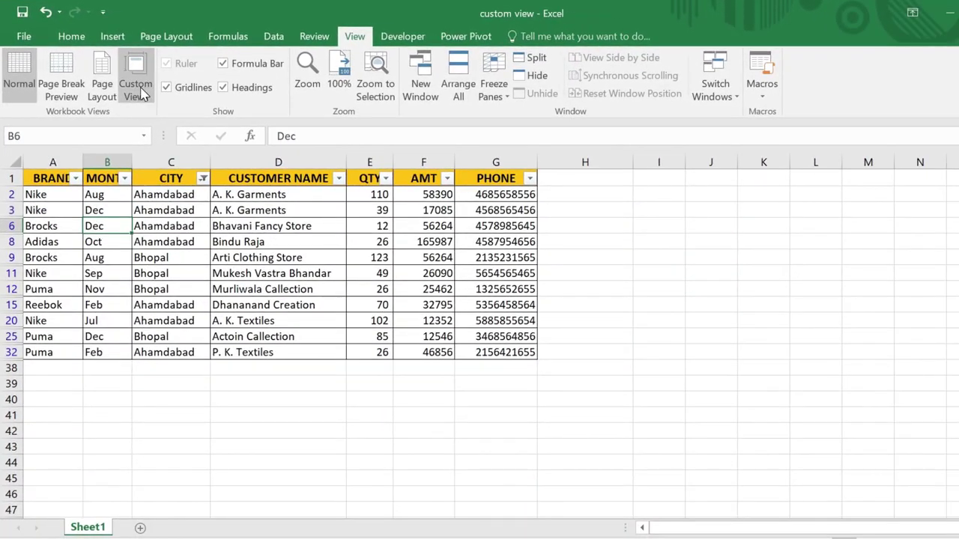
Look through the saved views, then apply 'Jaipur' to show its 12 rows.
left_click(139, 88)
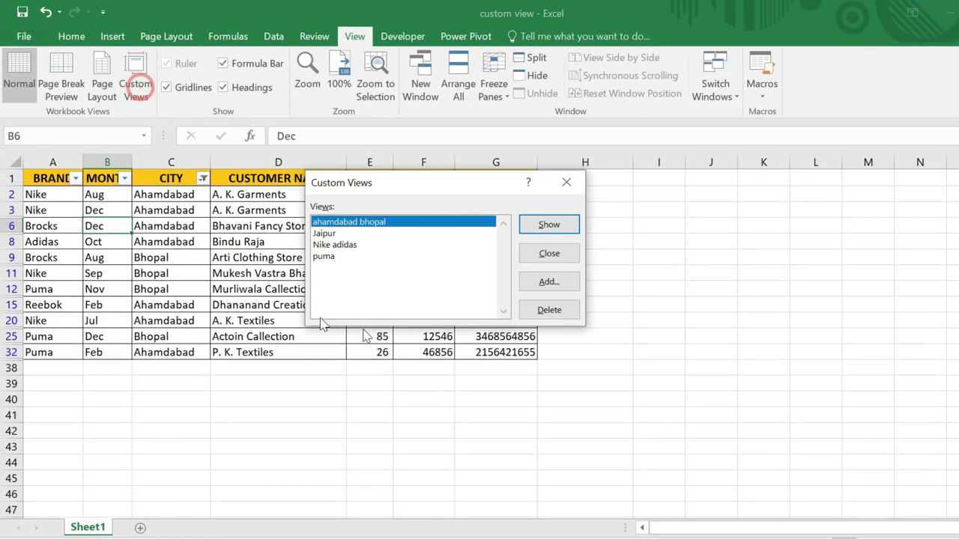
left_click(337, 256)
left_click(337, 244)
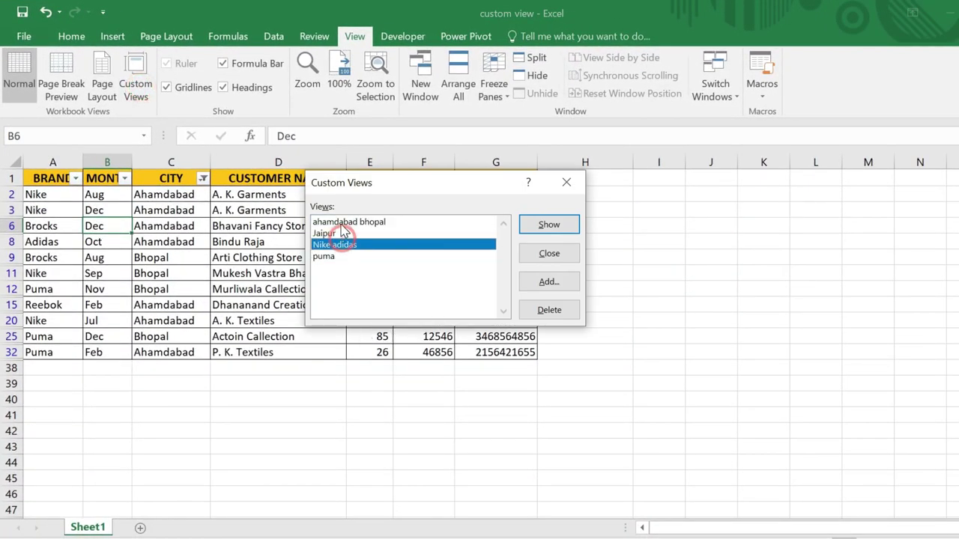
left_click(342, 222)
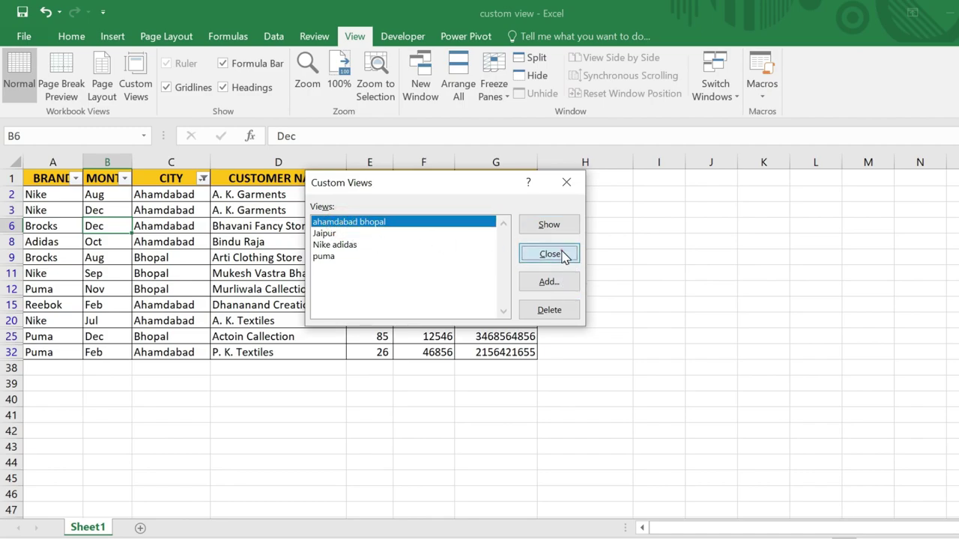
left_click(553, 254)
left_click(238, 255)
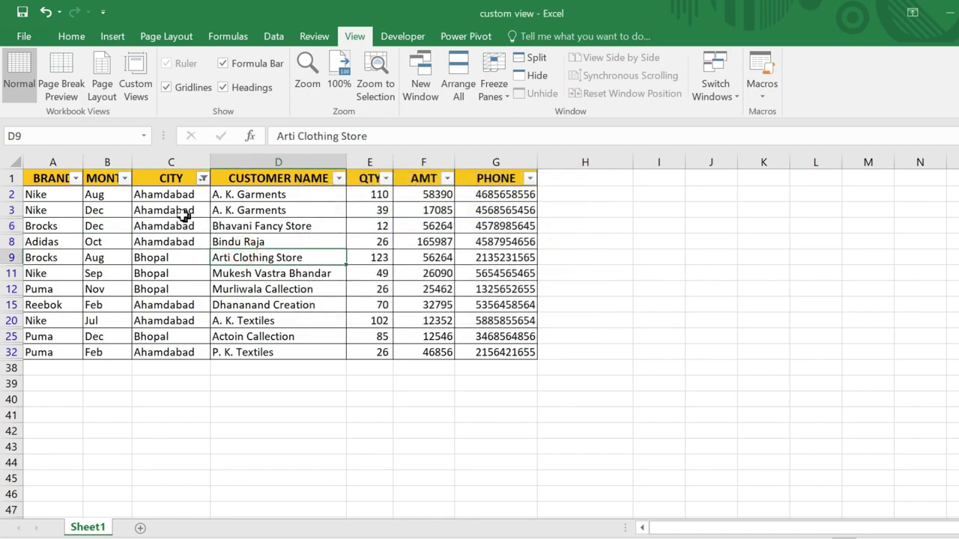
left_click(143, 88)
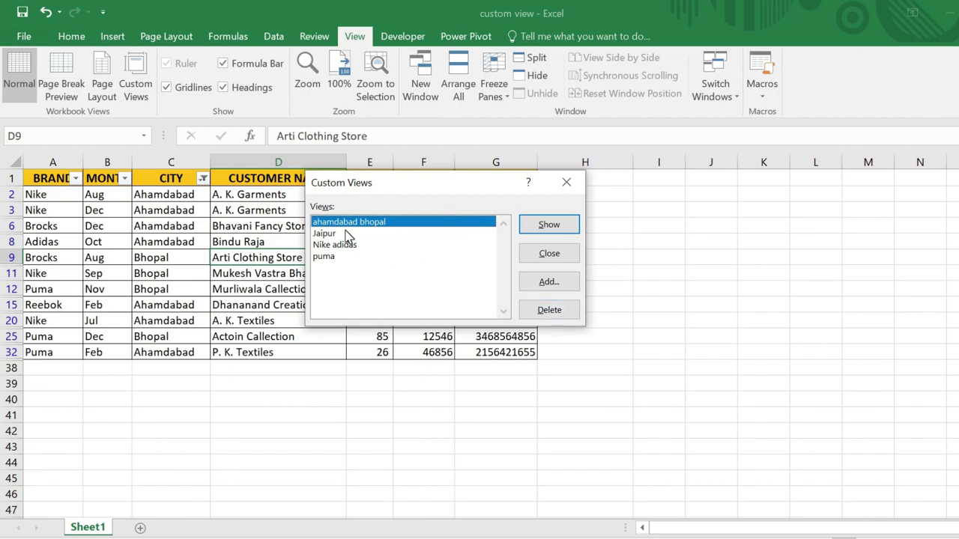
left_click(326, 234)
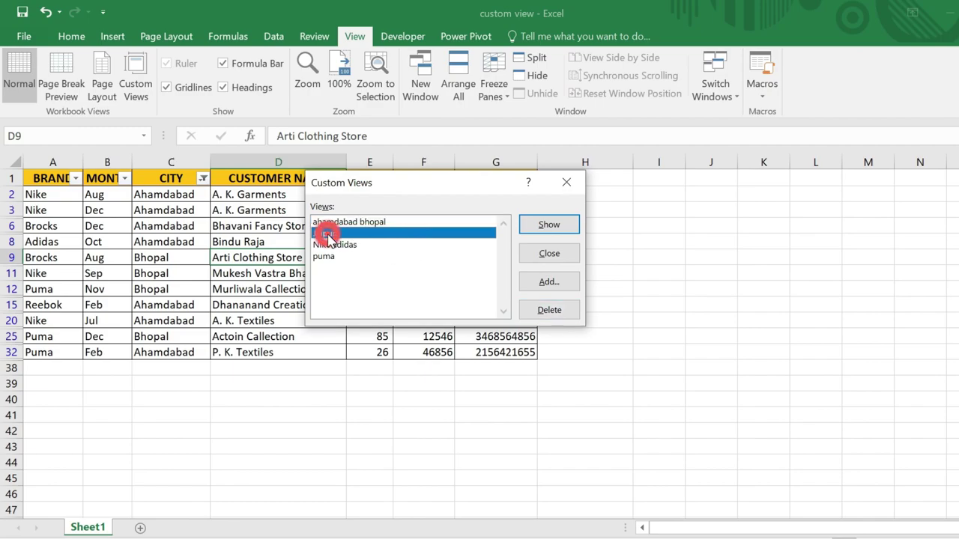
left_click(549, 226)
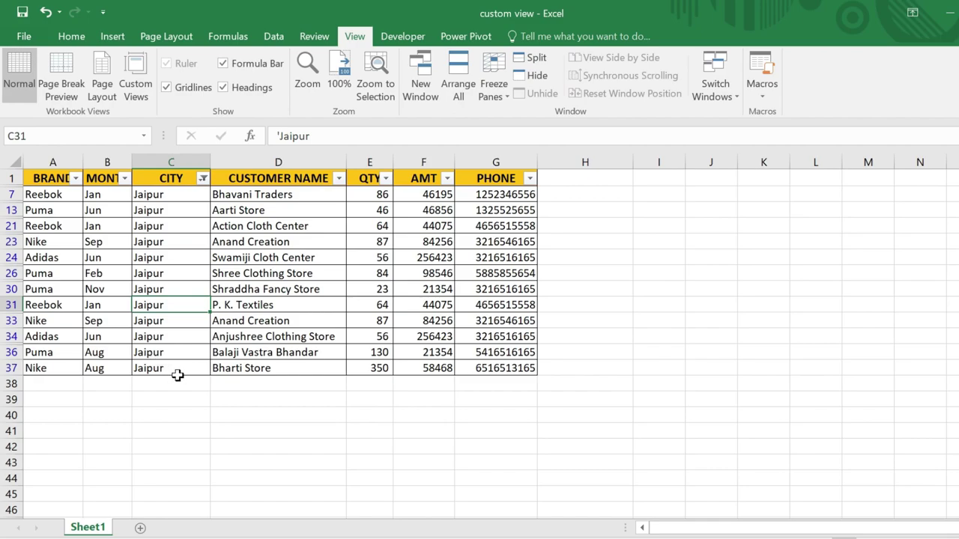
key("ctrl+p")
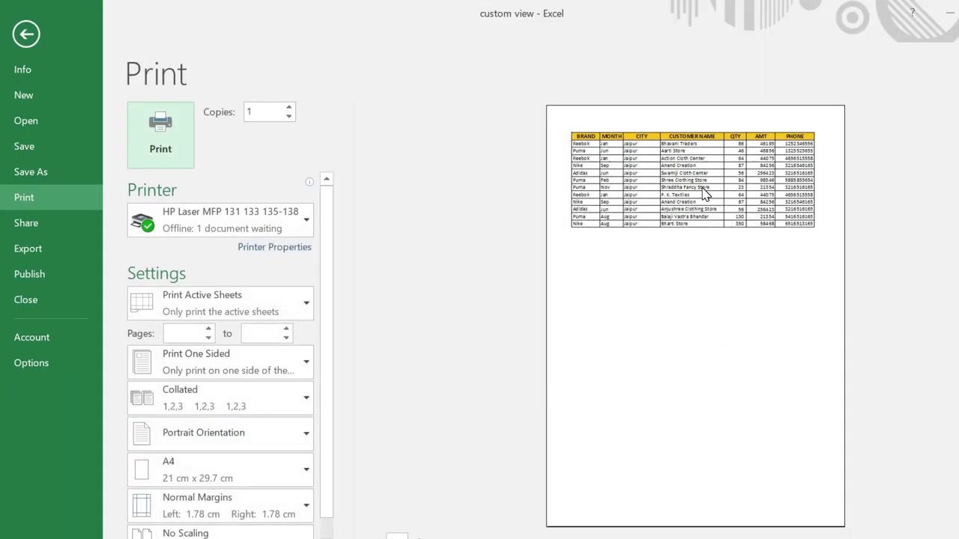
left_click(702, 194)
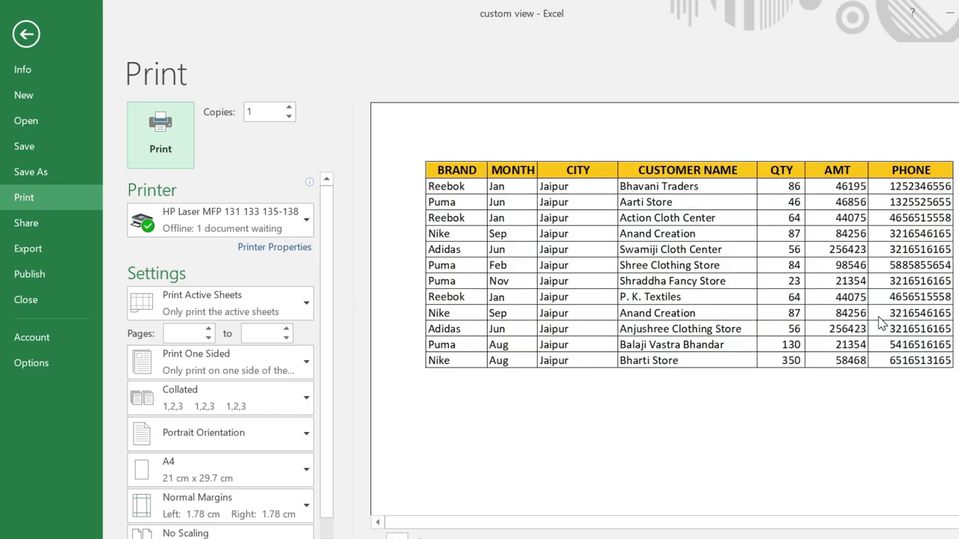
key("Escape")
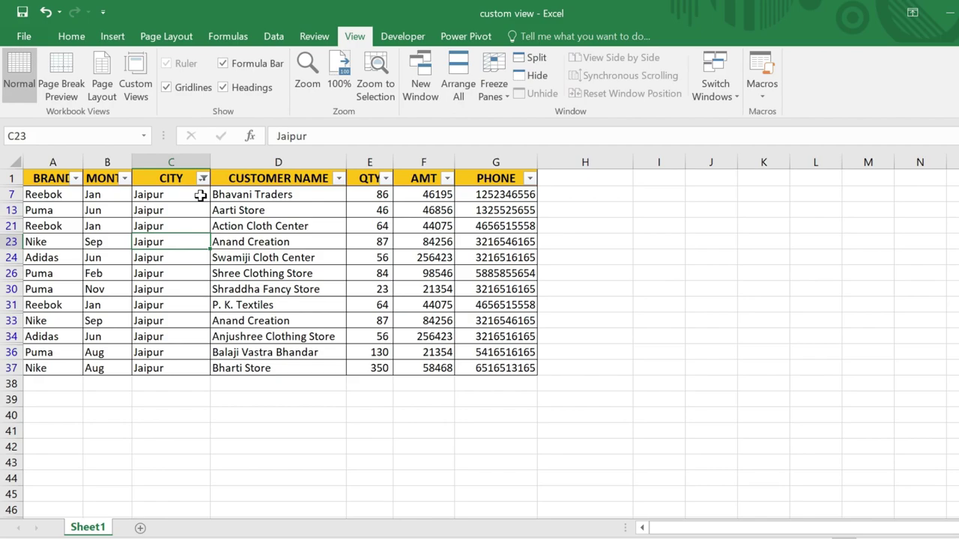
Select City cells C13, C21, C24, C26, C31, C23 and C7, then open the Customize Quick Access Toolbar menu.
left_click(188, 211)
left_click(188, 225)
left_click(183, 259)
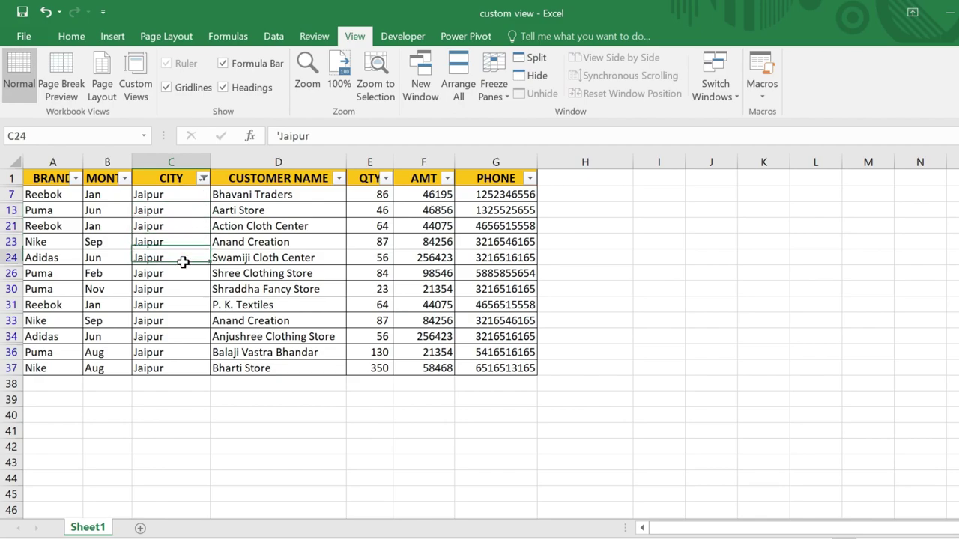
left_click(184, 274)
left_click(184, 305)
left_click(198, 239)
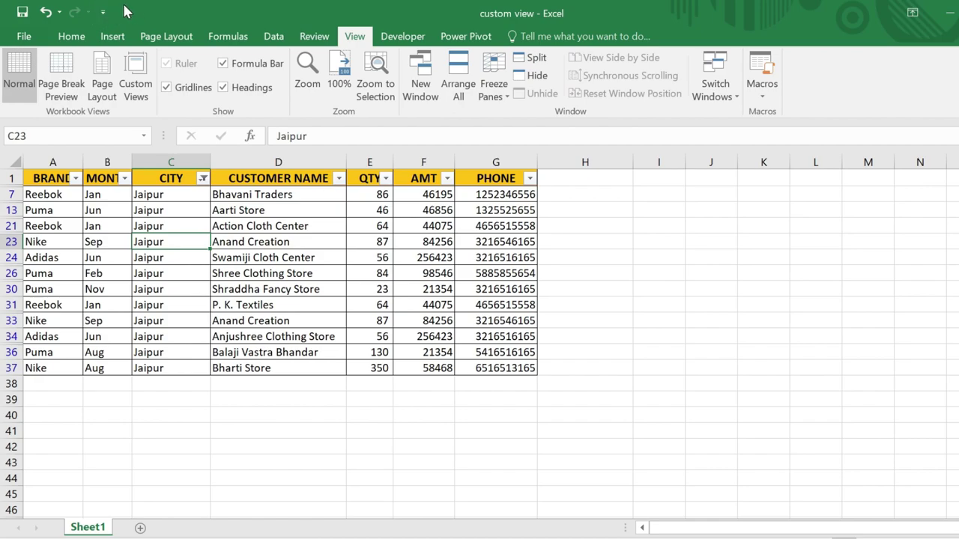
left_click(173, 213)
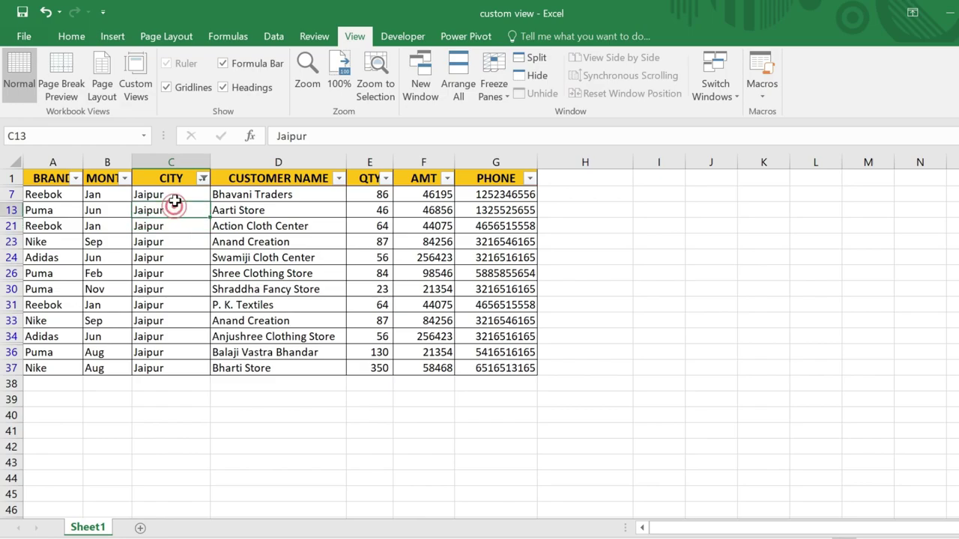
left_click(172, 196)
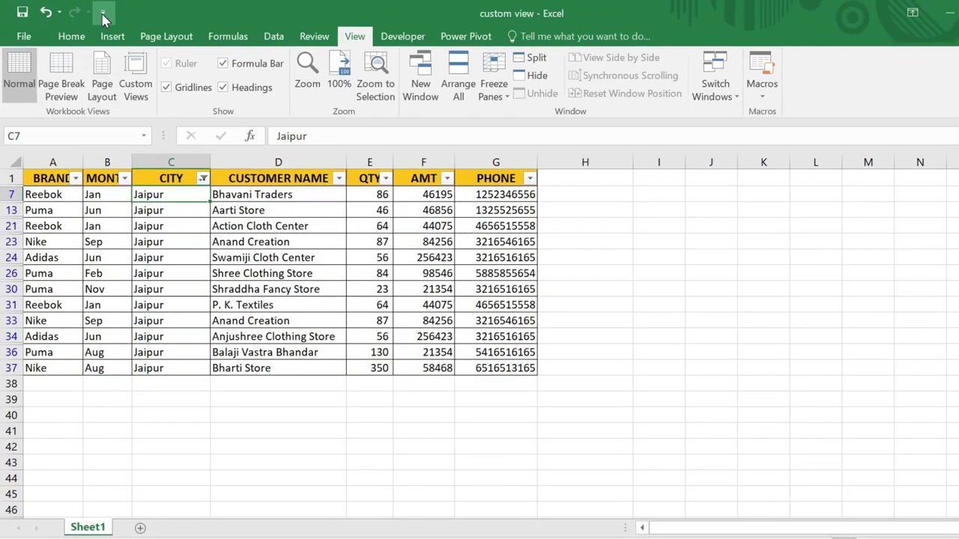
left_click(102, 12)
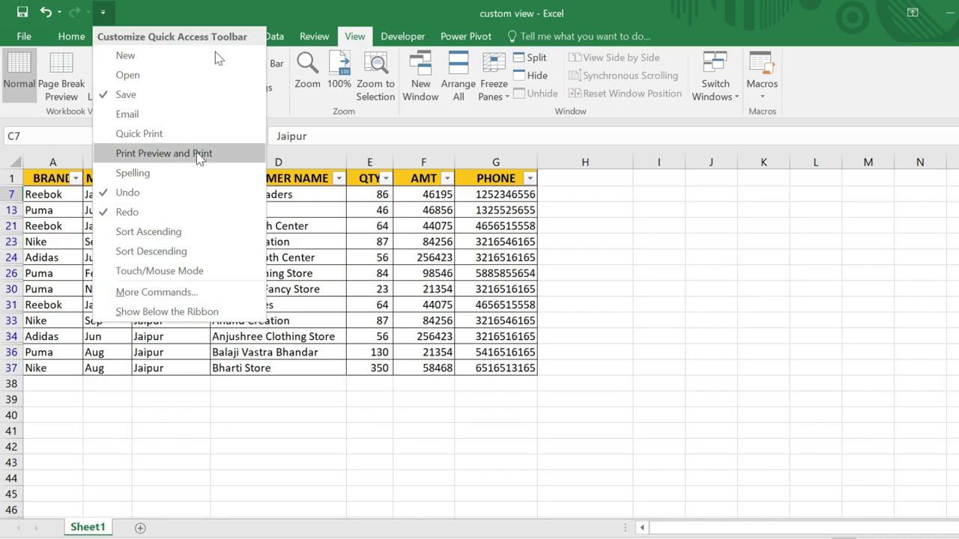
Open the Quick Access Toolbar settings with commands chosen from All Commands.
key("Escape")
right_click(273, 107)
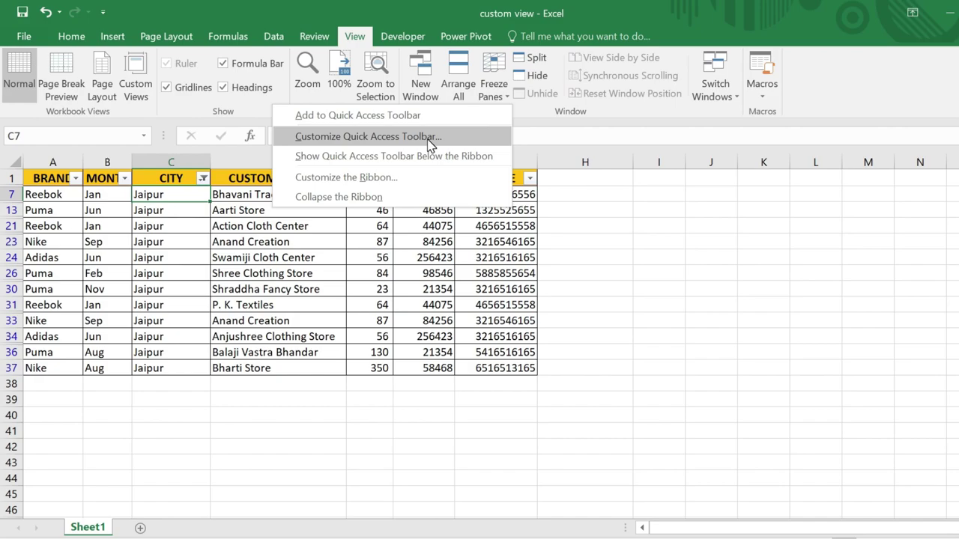
left_click(103, 13)
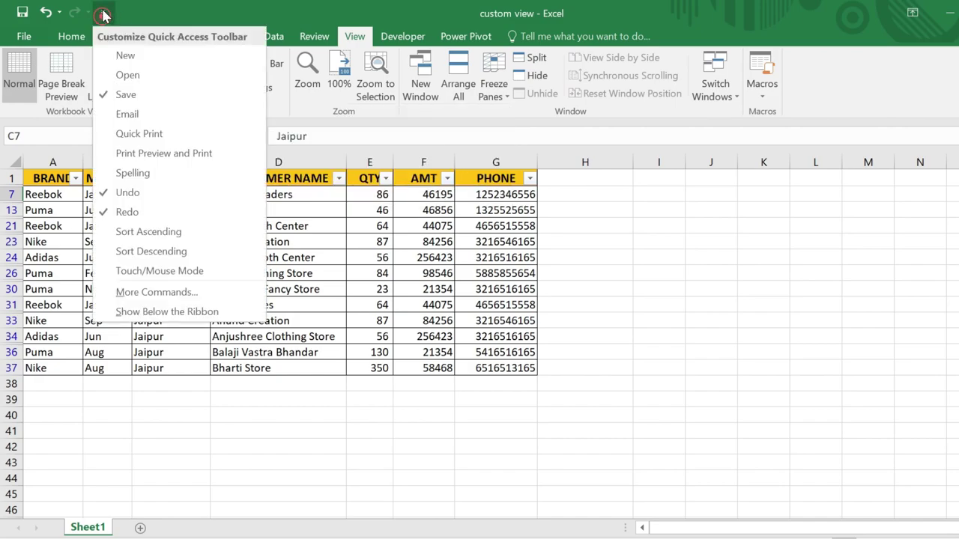
left_click(197, 293)
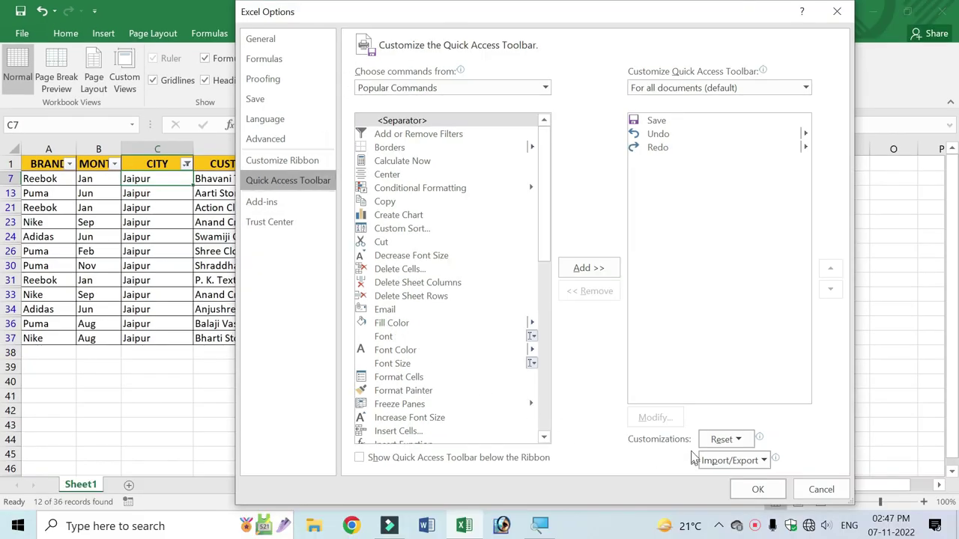
left_click(546, 87)
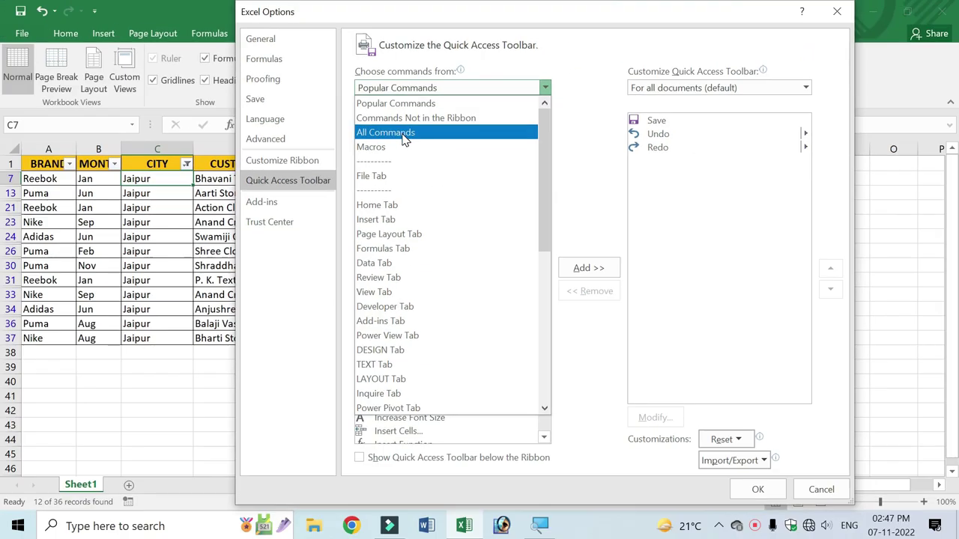
left_click(403, 135)
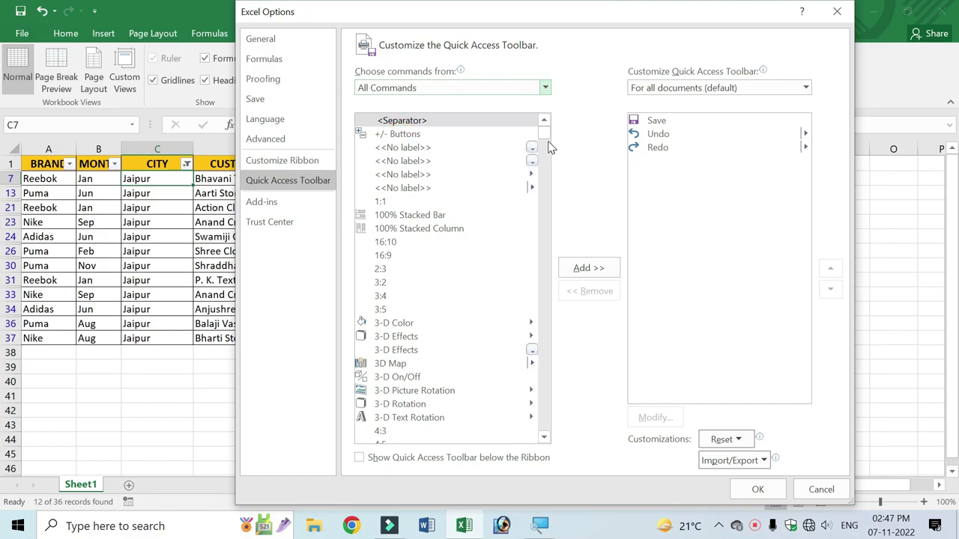
Scroll the All Commands list and select Custom Views.
mouse_move(545, 134)
left_mouse_down()
mouse_move(548, 325)
mouse_move(552, 133)
left_mouse_up()
left_click_drag(545, 139, 548, 181)
scroll(439, 327, "down", 6)
scroll(434, 329, "down", 4)
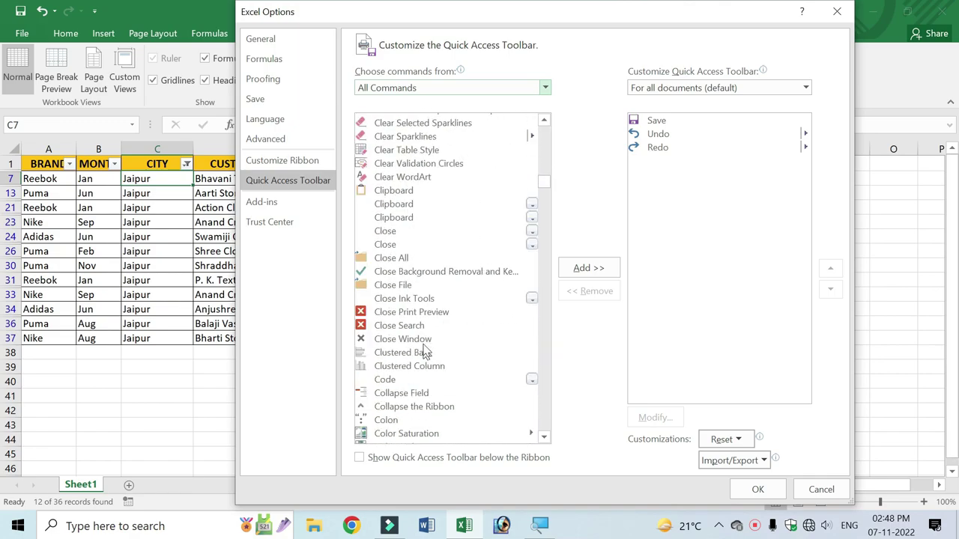
scroll(431, 337, "down", 4)
scroll(424, 338, "down", 2)
scroll(478, 381, "down", 5)
scroll(480, 394, "down", 5)
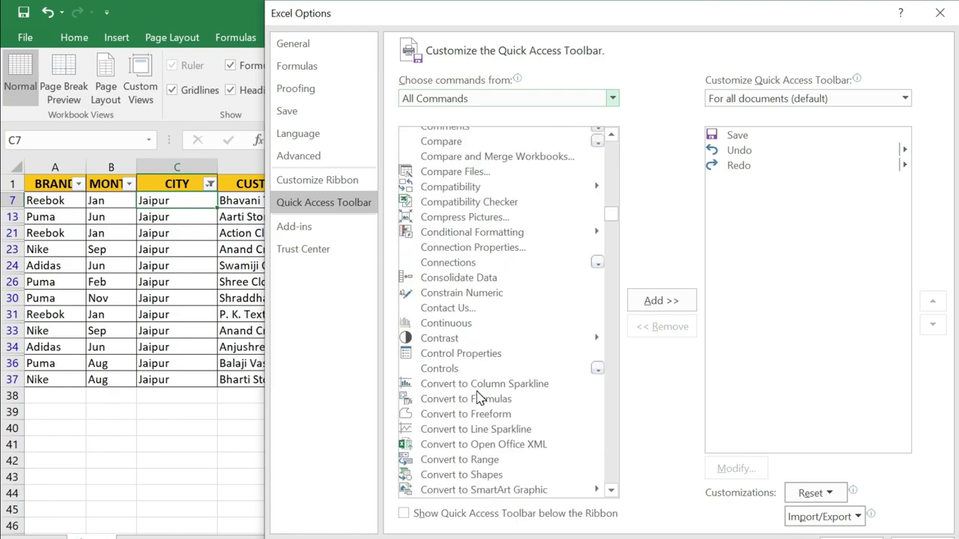
scroll(480, 401, "down", 7)
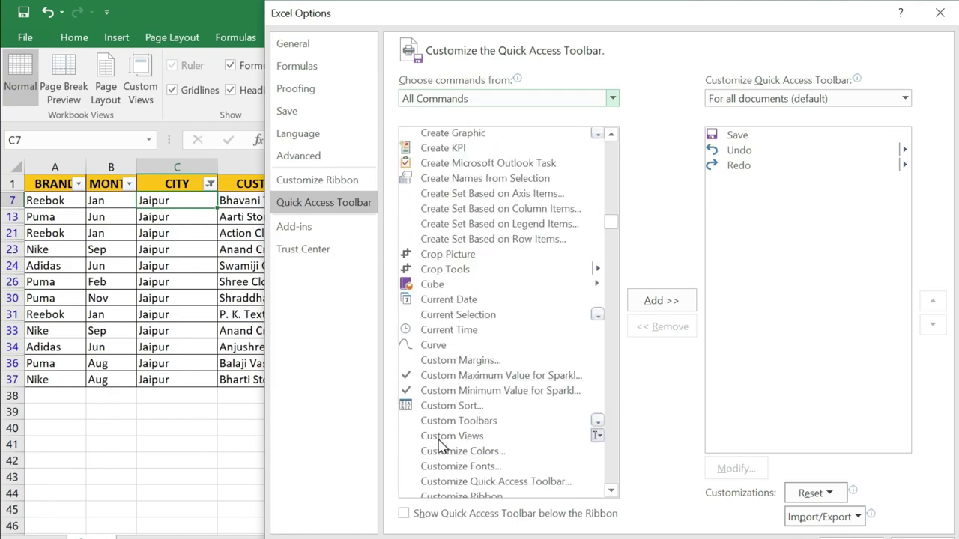
left_click(482, 441)
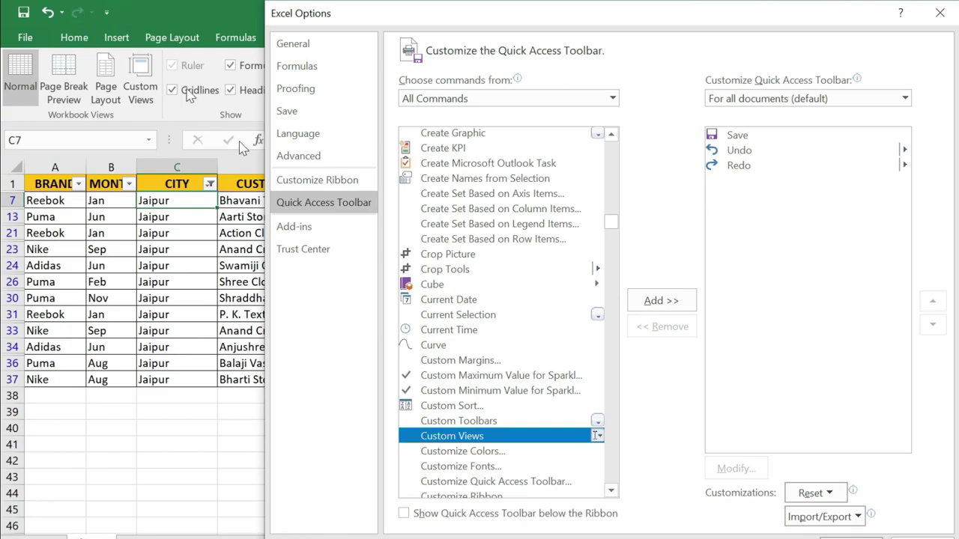
Add Custom Views to the toolbar, placing it last after Undo and Redo, and confirm.
left_click(659, 302)
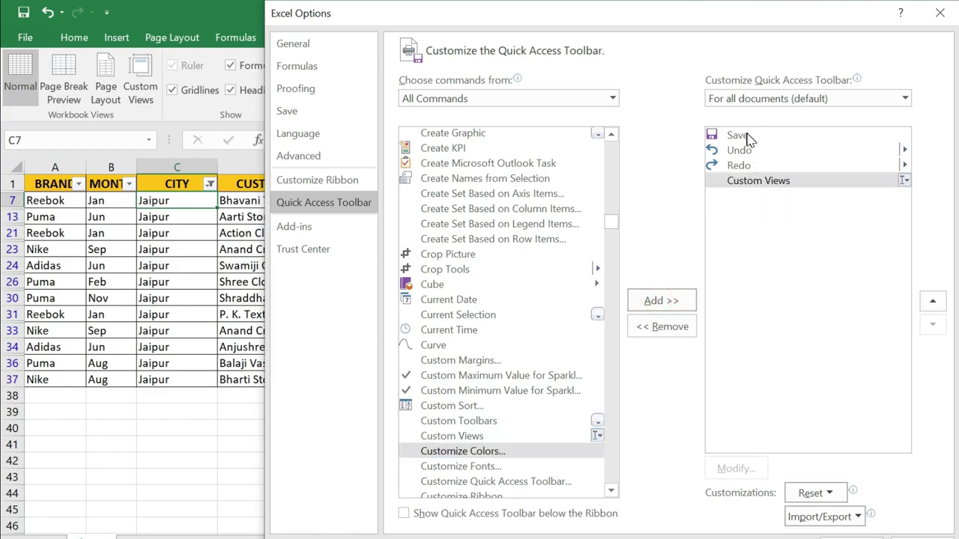
left_click(933, 301)
left_click(933, 300)
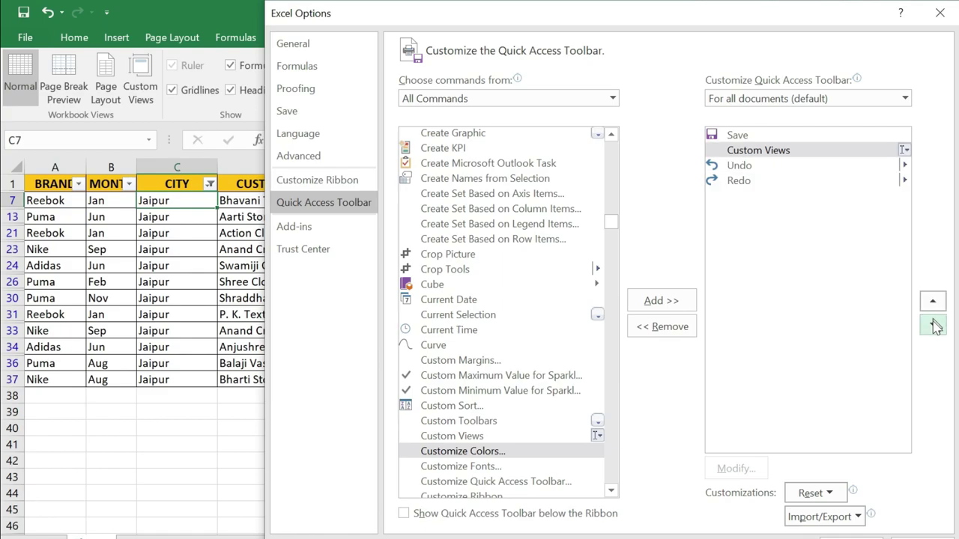
left_click(932, 326)
left_click(932, 326)
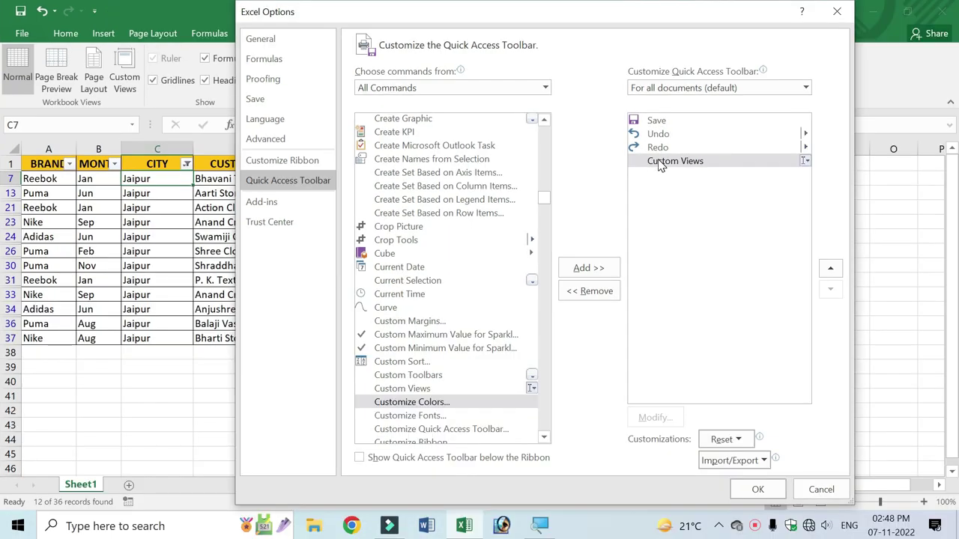
left_click(758, 490)
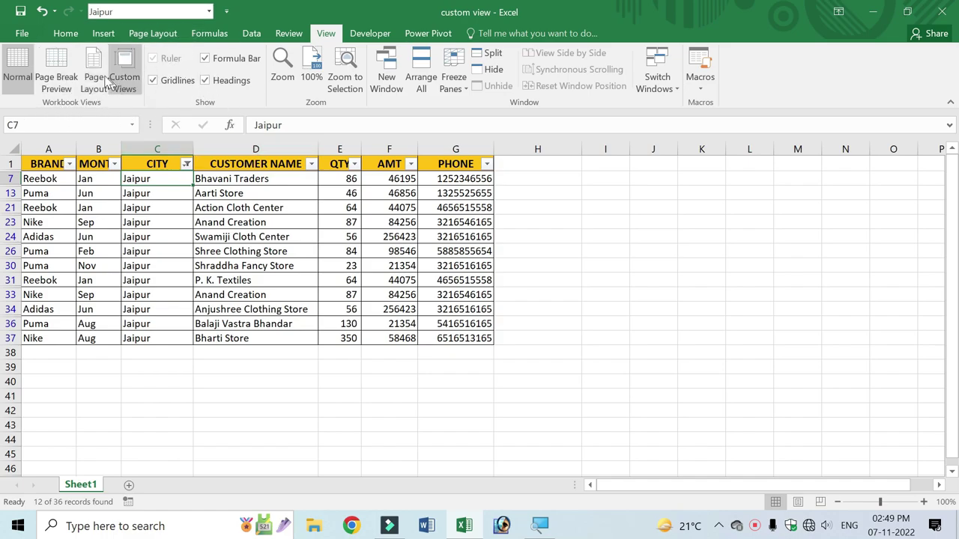
Turn on 'Show Quick Access Toolbar below the Ribbon' from the ribbon's customization settings.
right_click(255, 110)
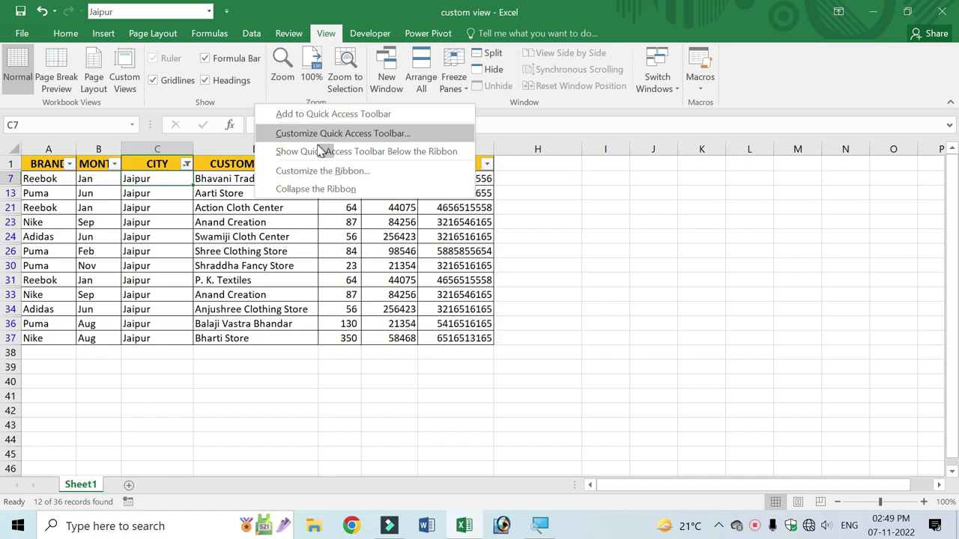
left_click(368, 135)
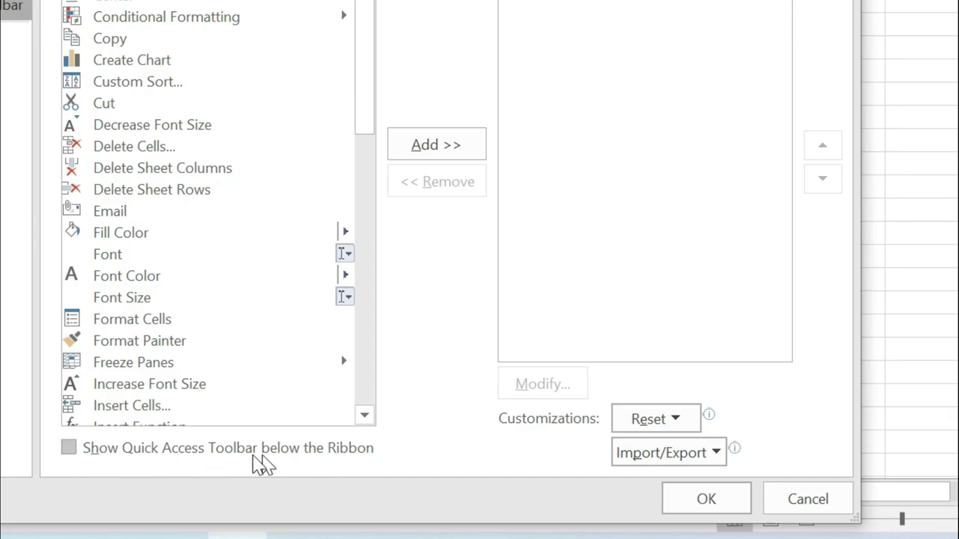
left_click(67, 450)
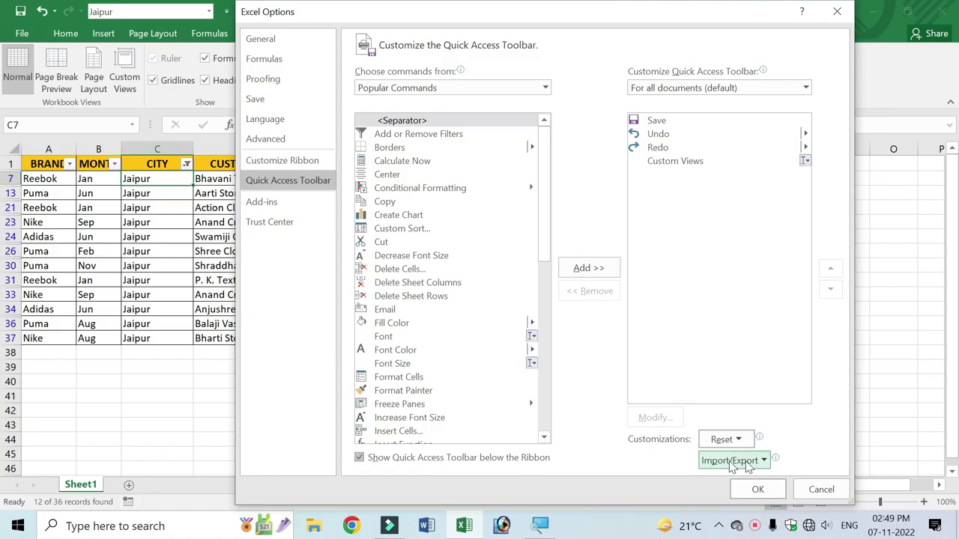
left_click(757, 489)
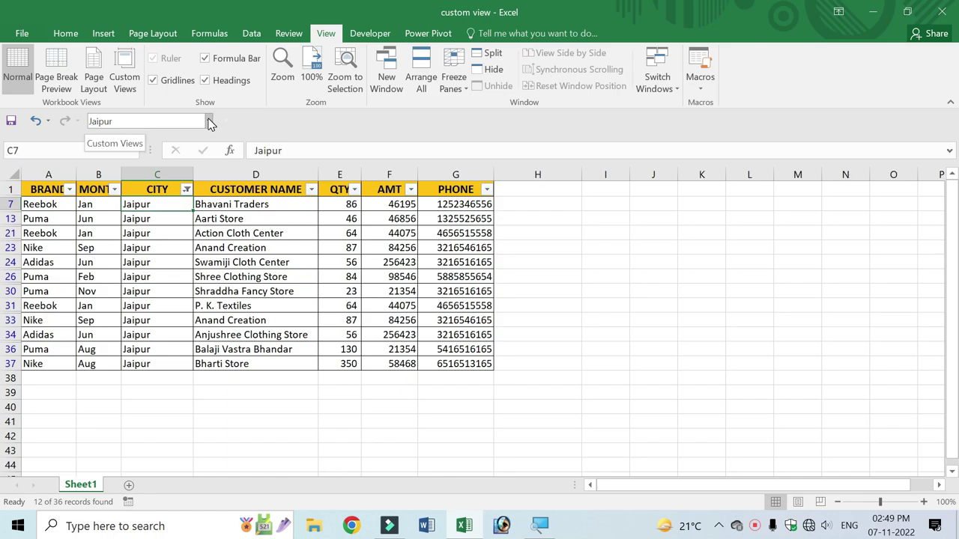
Apply the Nike adidas view and select the filtered table A2:G37 to review its rows.
left_click(247, 279)
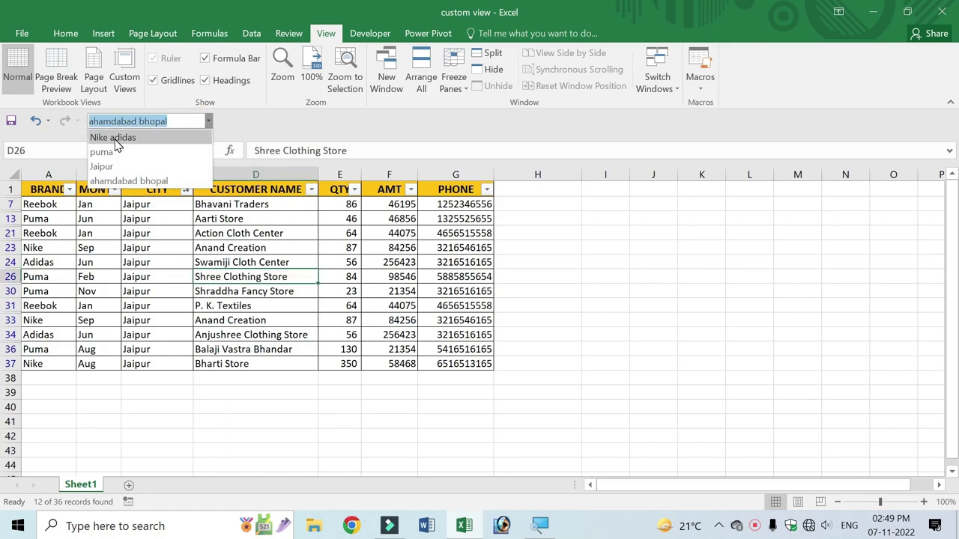
left_click(114, 138)
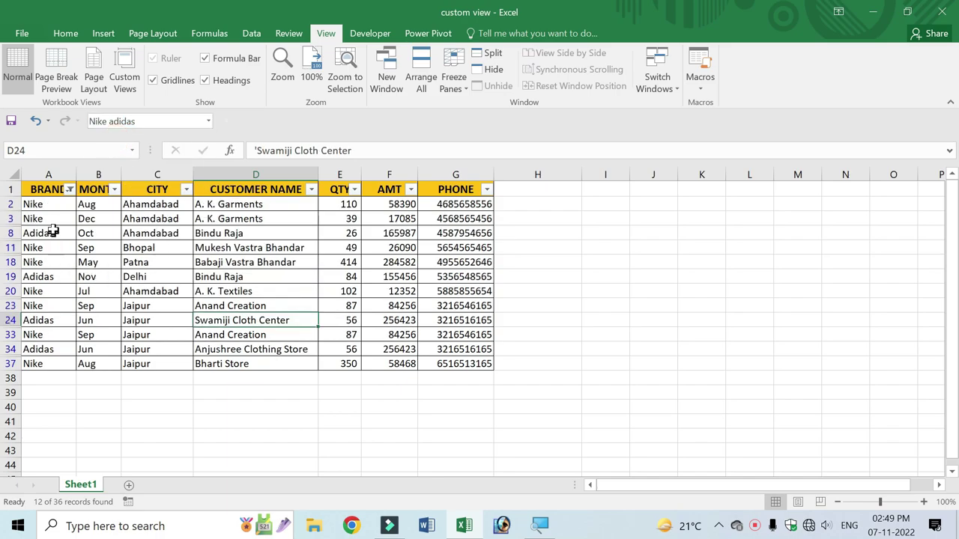
left_click_drag(50, 315, 55, 346)
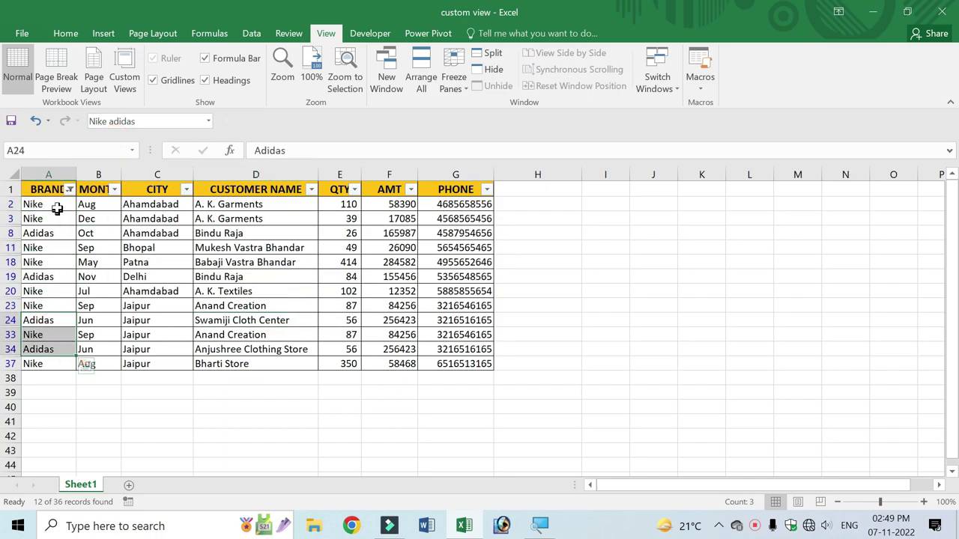
left_click_drag(57, 207, 60, 364)
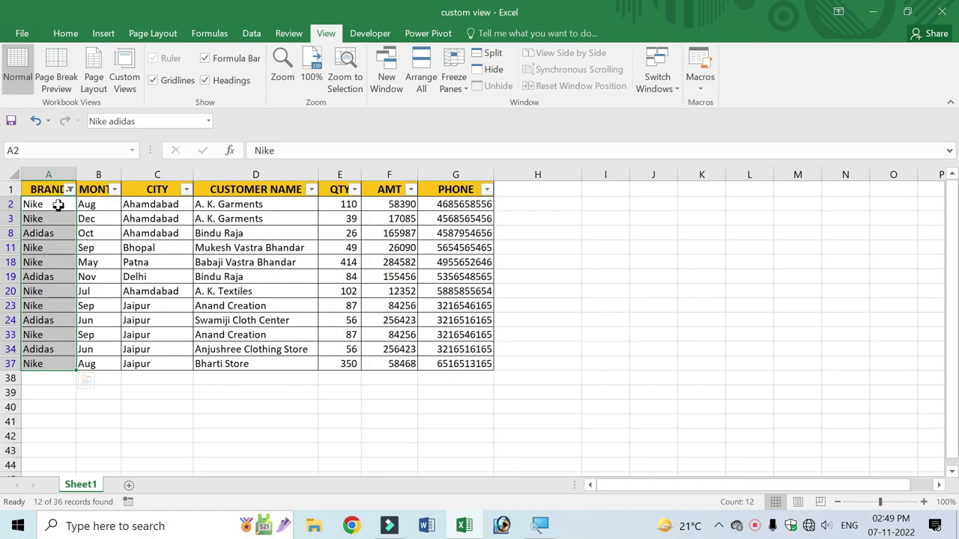
left_click_drag(45, 204, 460, 366)
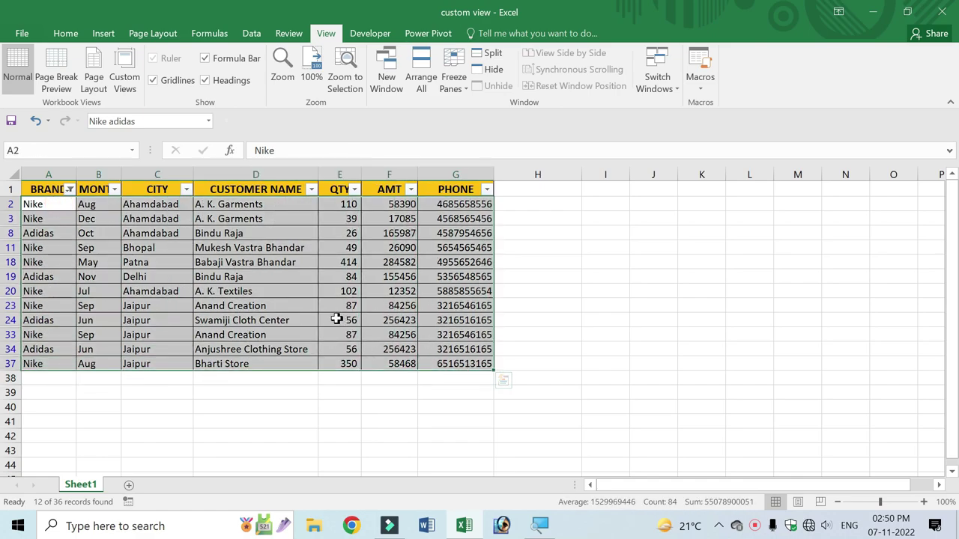
left_click(98, 233)
left_click(200, 306)
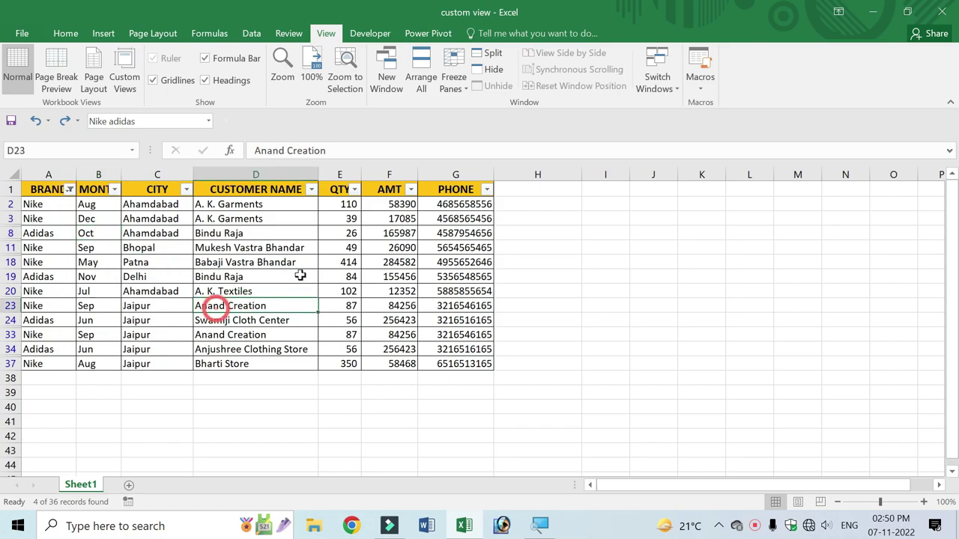
Switch to the puma view from the toolbar dropdown, then back to Nike adidas.
left_click(209, 121)
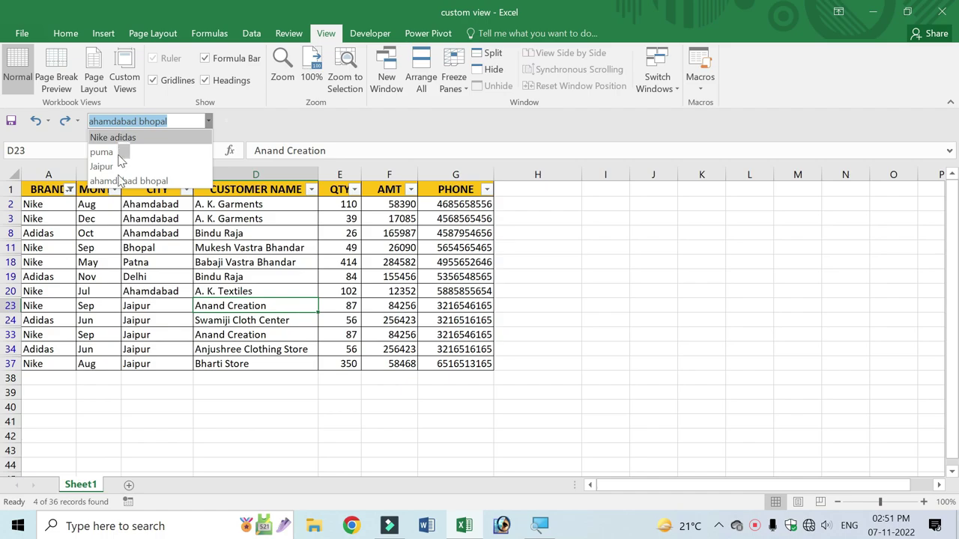
left_click(103, 152)
left_click(208, 121)
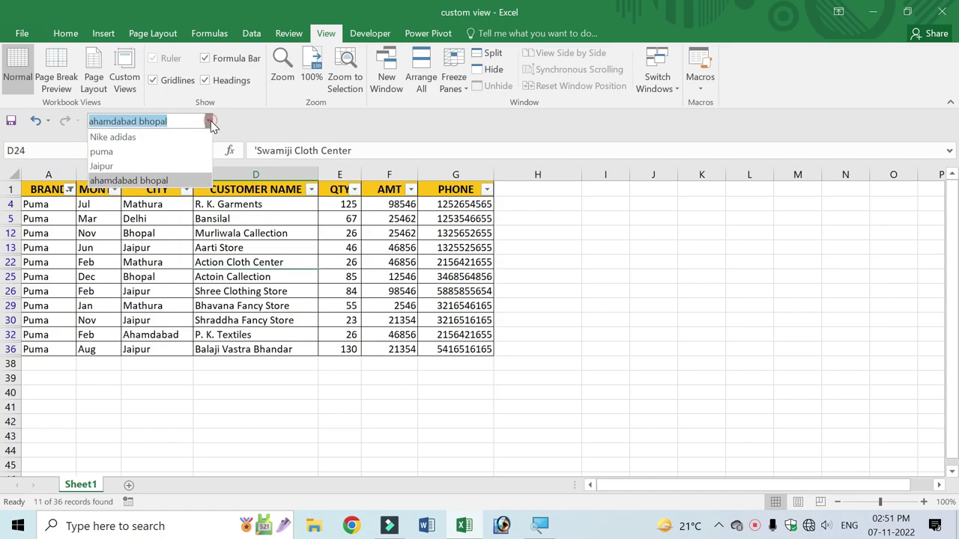
left_click(120, 176)
left_click(101, 149)
left_click(210, 122)
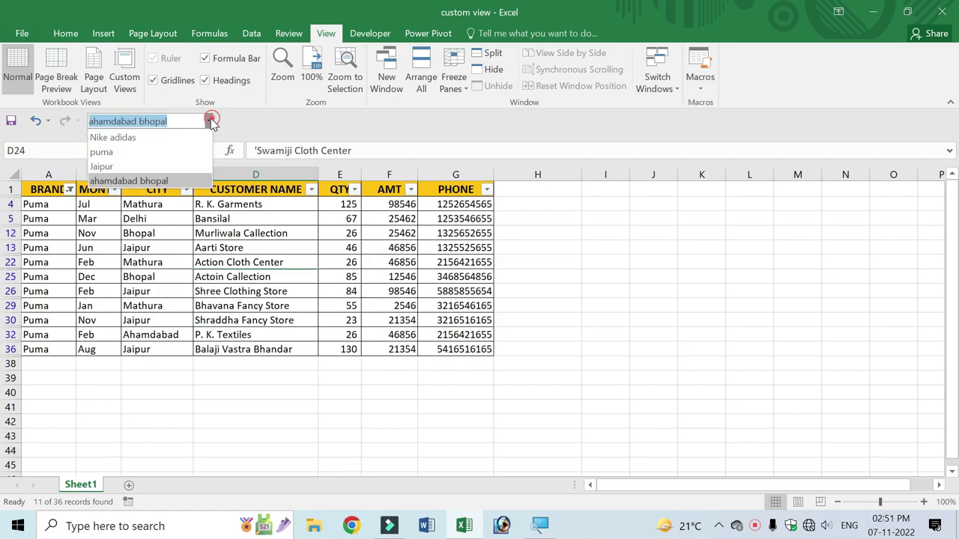
left_click(140, 134)
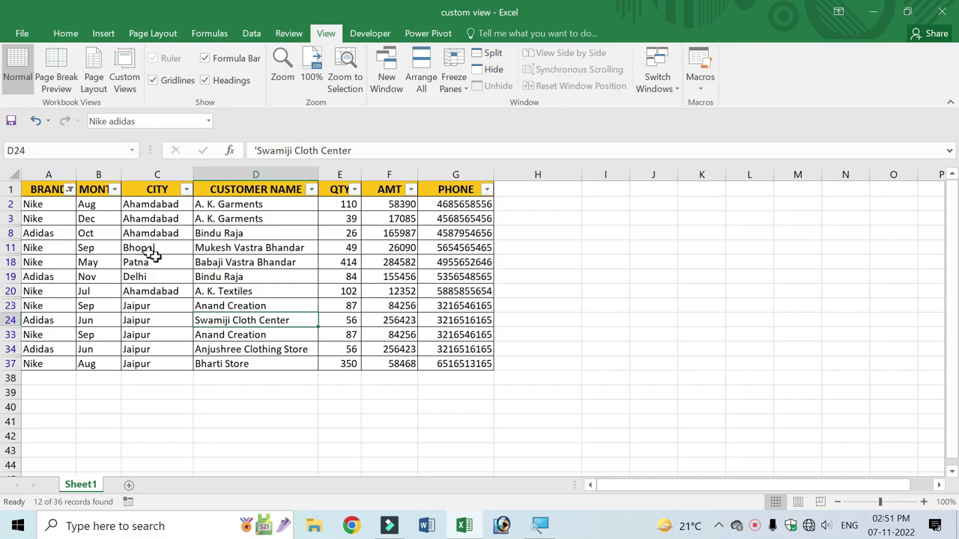
left_click(210, 122)
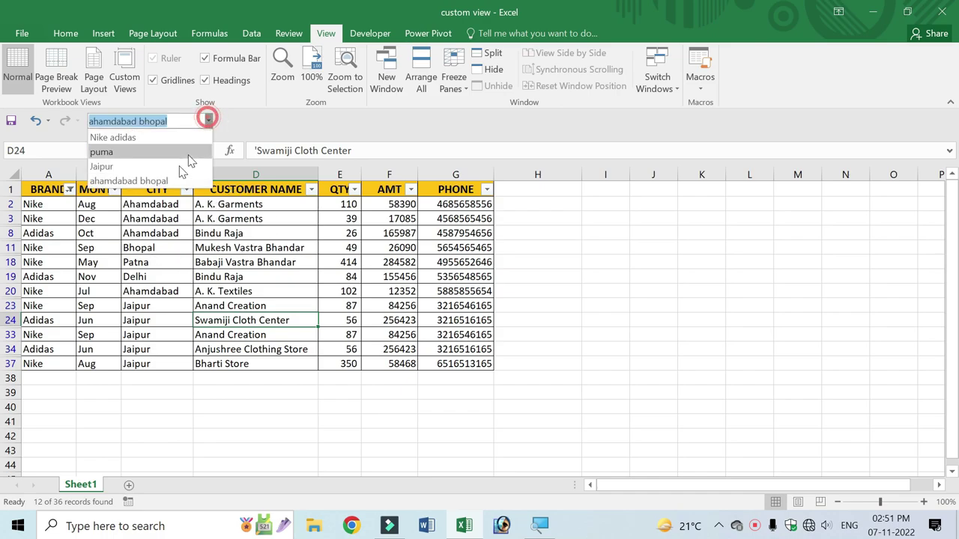
left_click(127, 139)
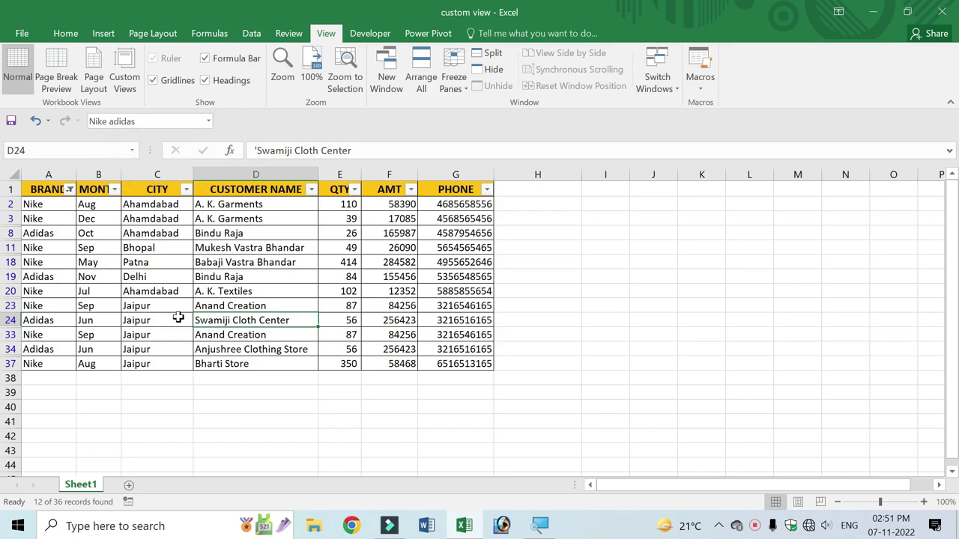
key("ctrl+p")
left_click(640, 272)
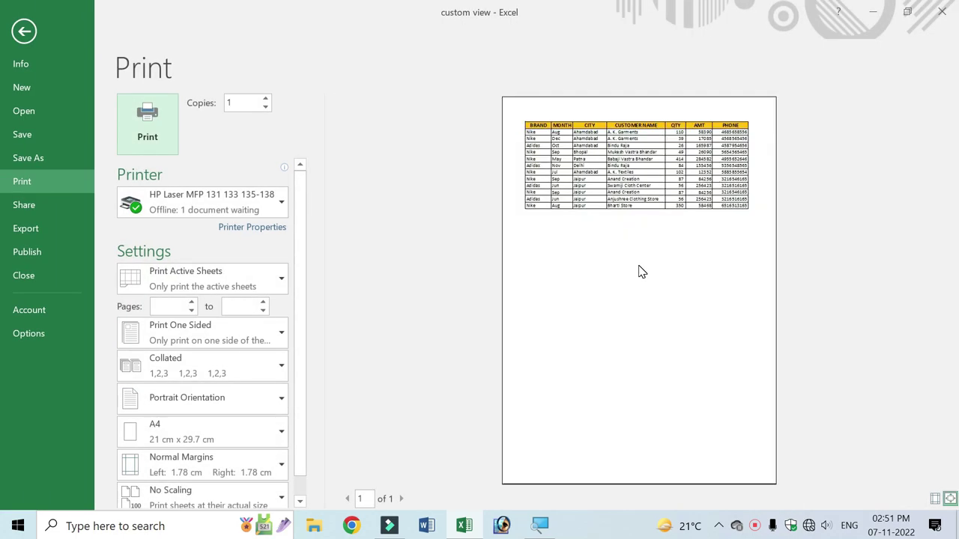
left_click(641, 272)
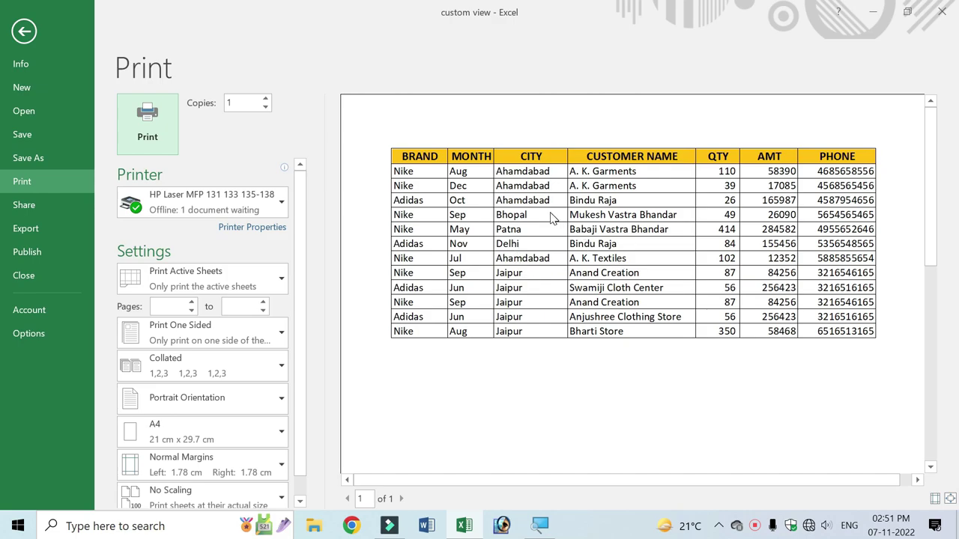
key("Escape")
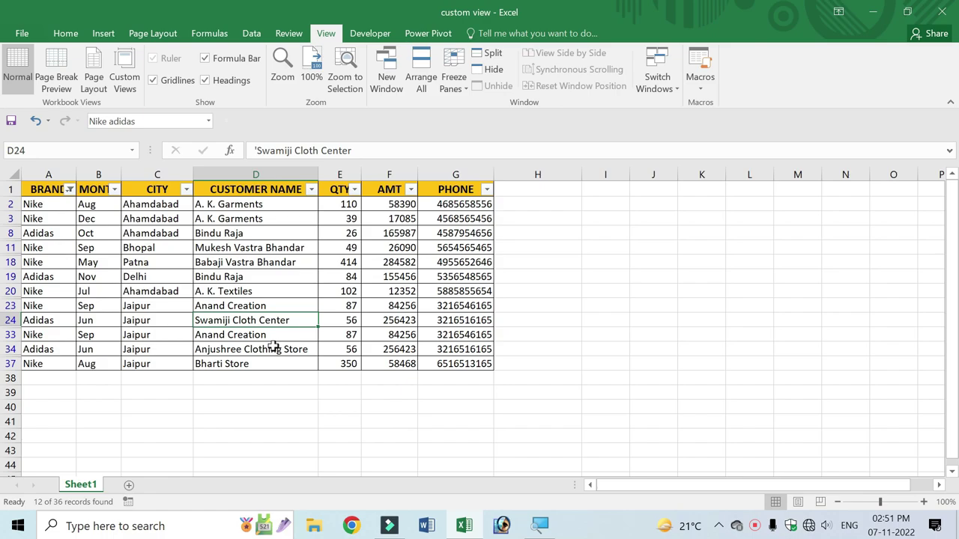
left_click(257, 262)
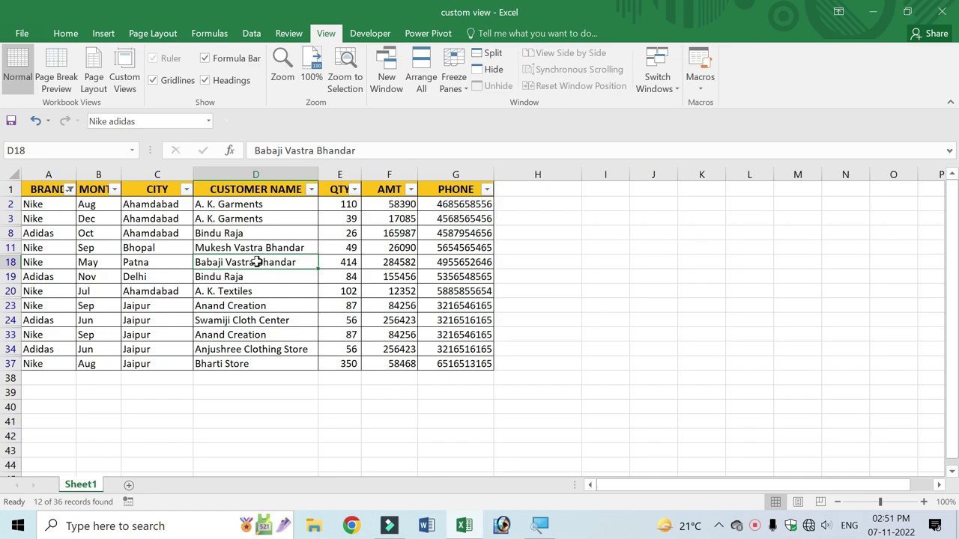
left_click(199, 378)
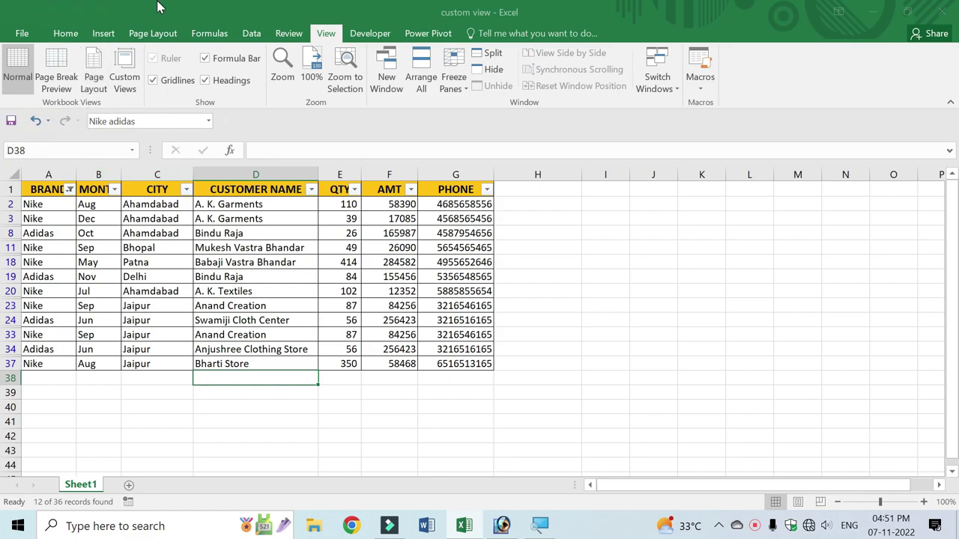
Untick 'Show below the Ribbon', remove Custom Views from the Quick Access Toolbar and confirm.
left_click(226, 122)
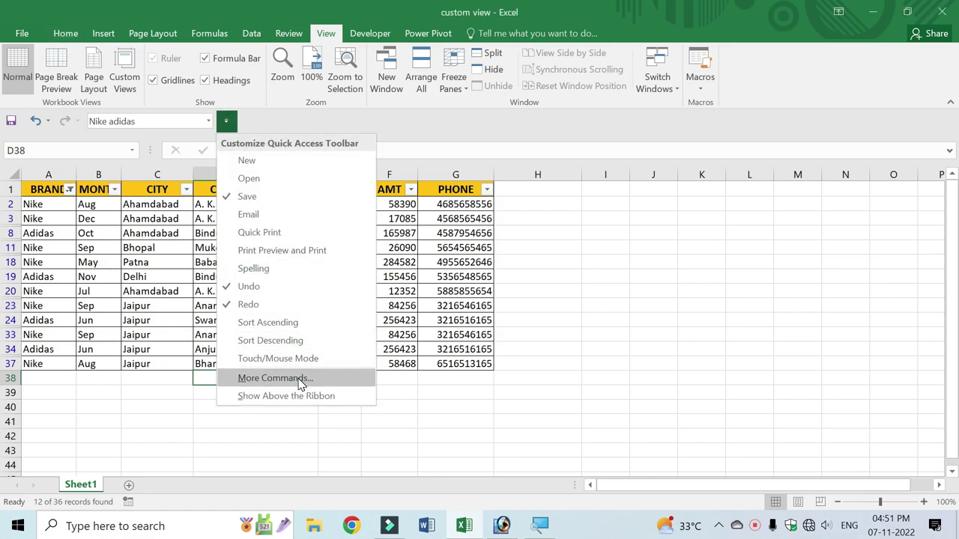
left_click(247, 379)
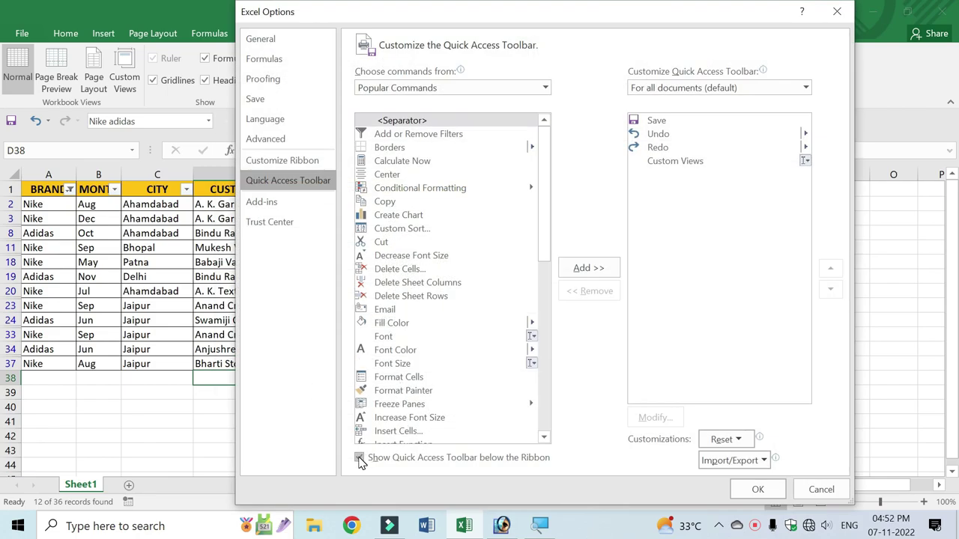
left_click(360, 457)
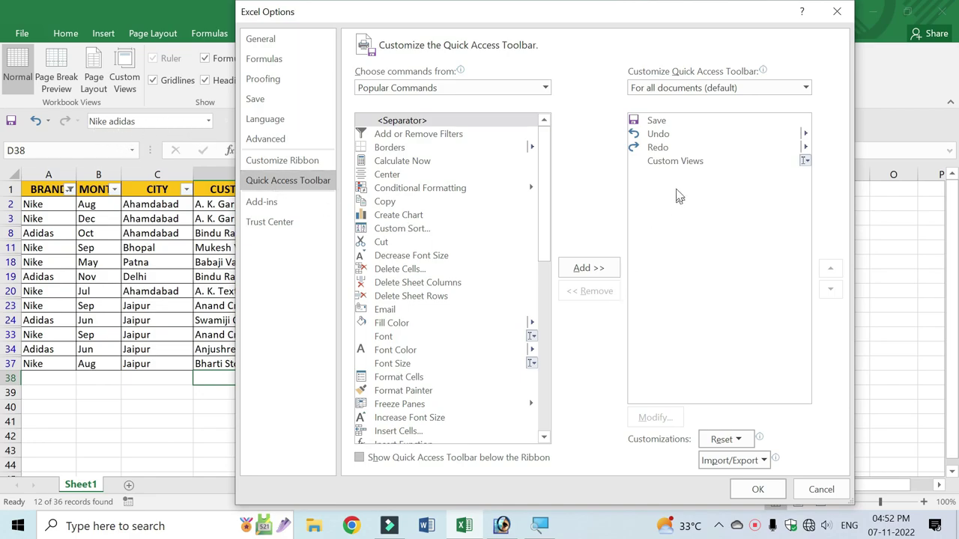
left_click(679, 160)
left_click(592, 298)
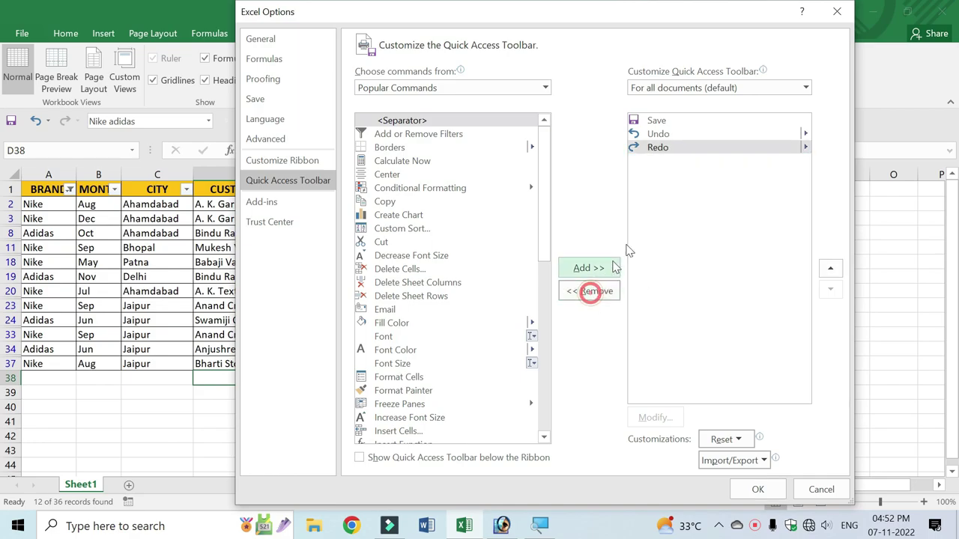
left_click(758, 489)
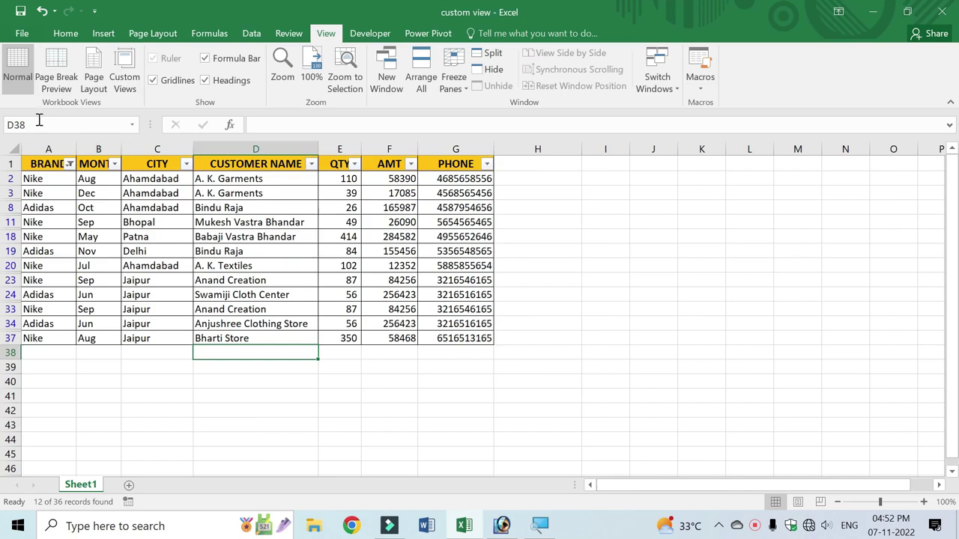